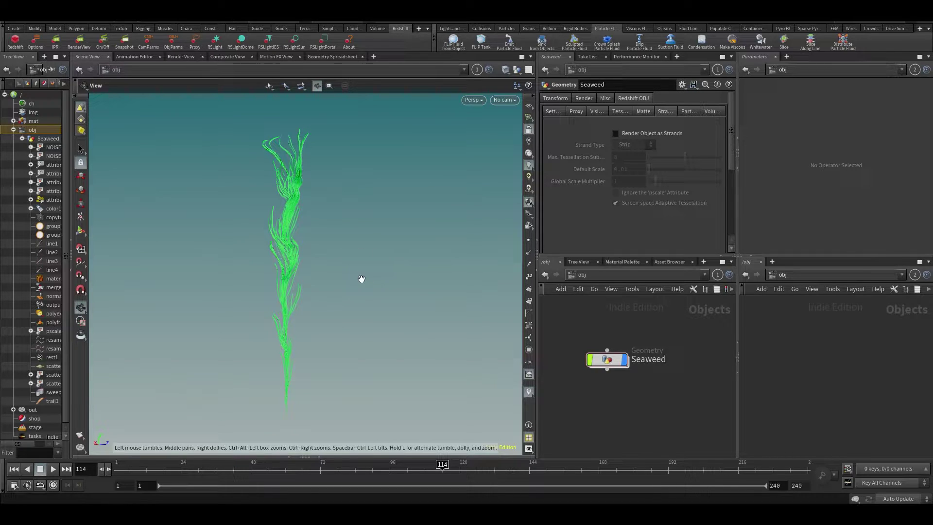
Step: Nudge the Seaweed node, orbit around the strands, and bring up the kelp-forest reference photo
{"action": "left_click_drag", "start_coordinate": [611, 358], "coordinate": [623, 335]}
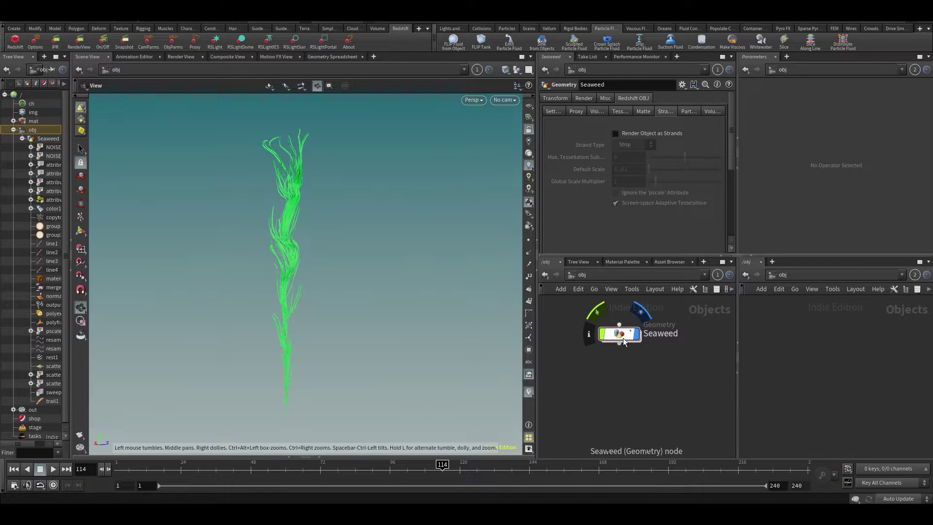
{"action": "left_click_drag", "start_coordinate": [395, 311], "coordinate": [403, 229]}
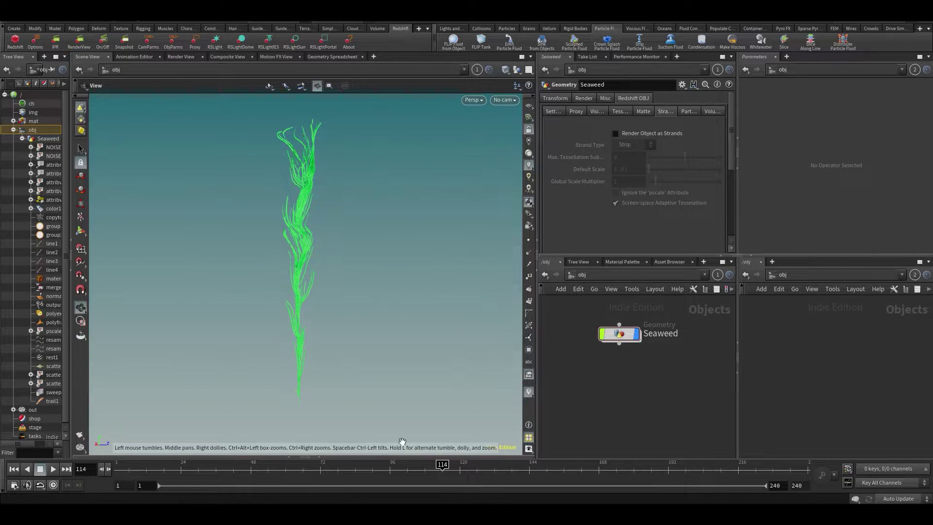
{"action": "left_click", "coordinate": [401, 474]}
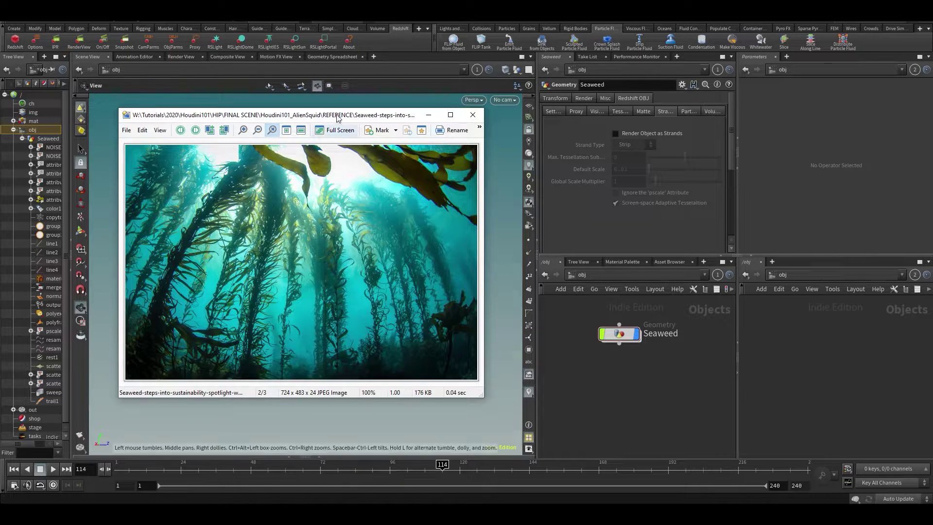
Step: Move and resize the kelp-forest photo window, then return to Houdini
{"action": "left_click_drag", "start_coordinate": [328, 115], "coordinate": [424, 132]}
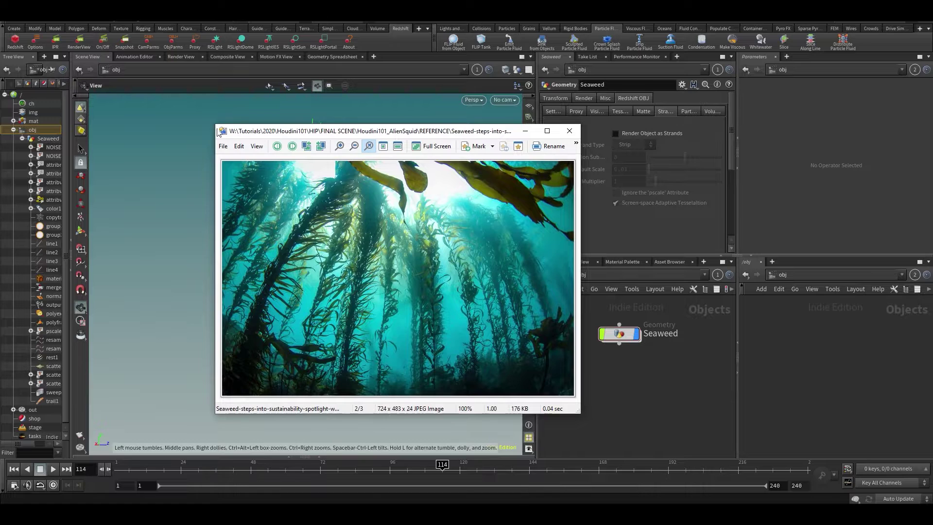
{"action": "left_click_drag", "start_coordinate": [213, 125], "coordinate": [122, 64]}
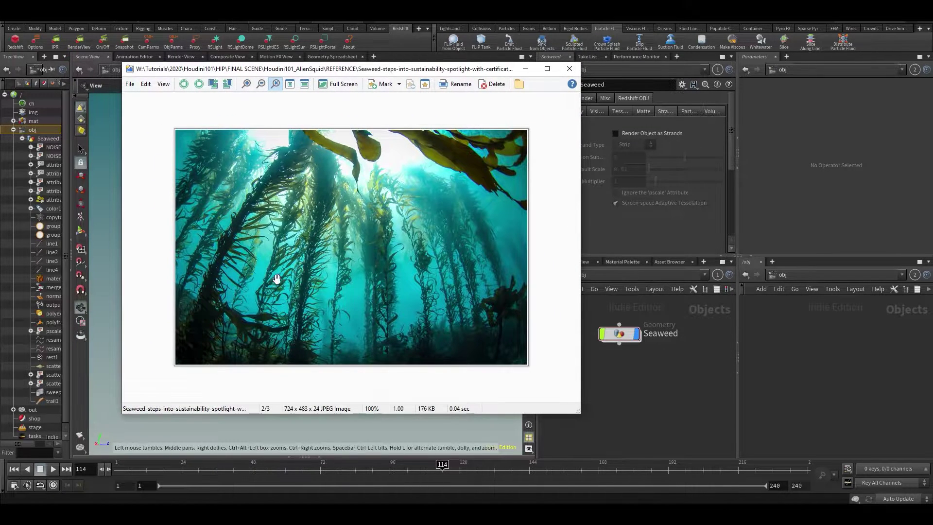
{"action": "left_click_drag", "start_coordinate": [285, 70], "coordinate": [427, 84]}
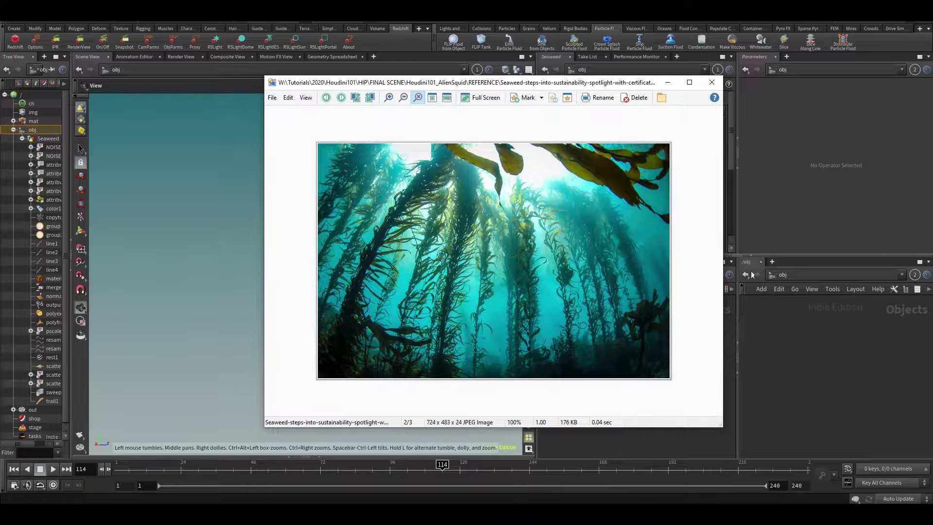
{"action": "left_click", "coordinate": [676, 441]}
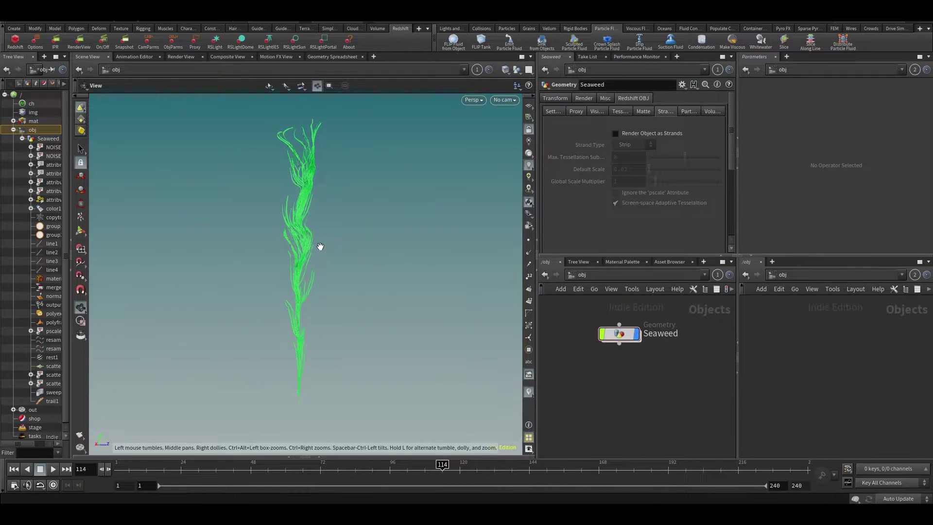
{"action": "key", "text": "Up"}
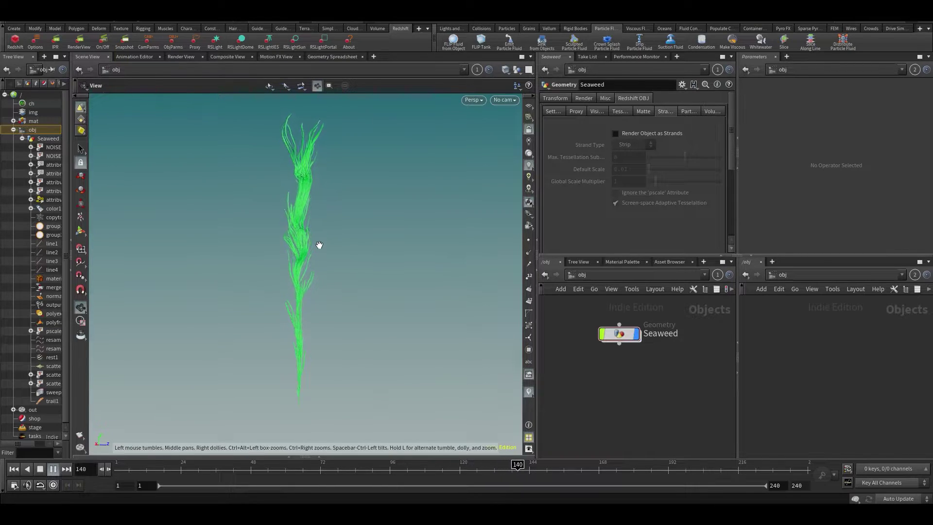
{"action": "scroll", "coordinate": [319, 246], "scroll_direction": "up", "scroll_amount": 5}
{"action": "left_click_drag", "start_coordinate": [314, 252], "coordinate": [360, 267]}
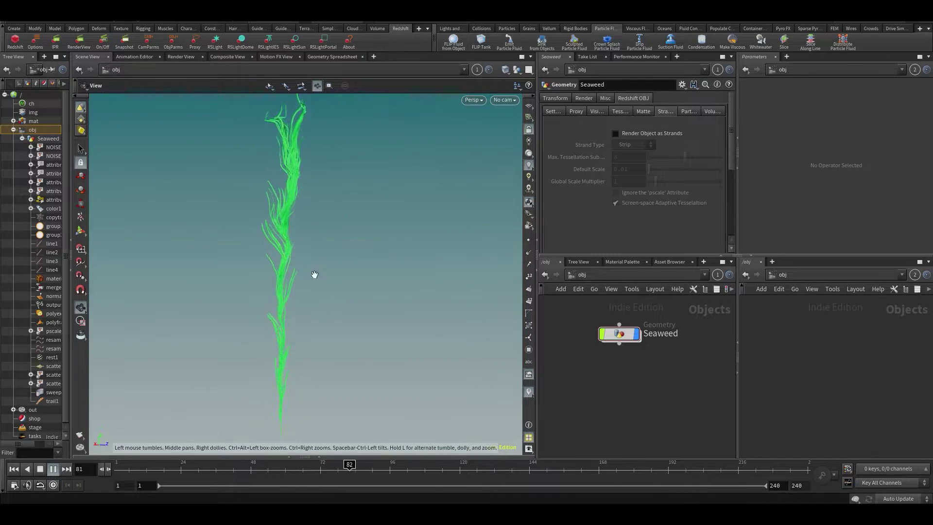
{"action": "mouse_move", "coordinate": [279, 474]}
{"action": "left_mouse_down"}
{"action": "mouse_move", "coordinate": [394, 483]}
{"action": "mouse_move", "coordinate": [309, 490]}
{"action": "mouse_move", "coordinate": [287, 486]}
{"action": "mouse_move", "coordinate": [452, 479]}
{"action": "mouse_move", "coordinate": [519, 460]}
{"action": "mouse_move", "coordinate": [537, 467]}
{"action": "mouse_move", "coordinate": [405, 466]}
{"action": "mouse_move", "coordinate": [529, 468]}
{"action": "left_mouse_up"}
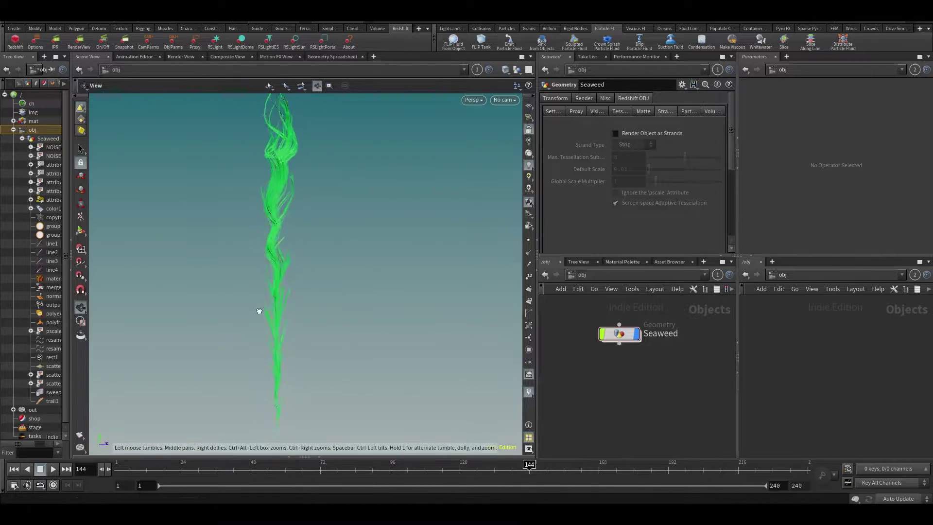
{"action": "left_click_drag", "start_coordinate": [308, 318], "coordinate": [378, 275]}
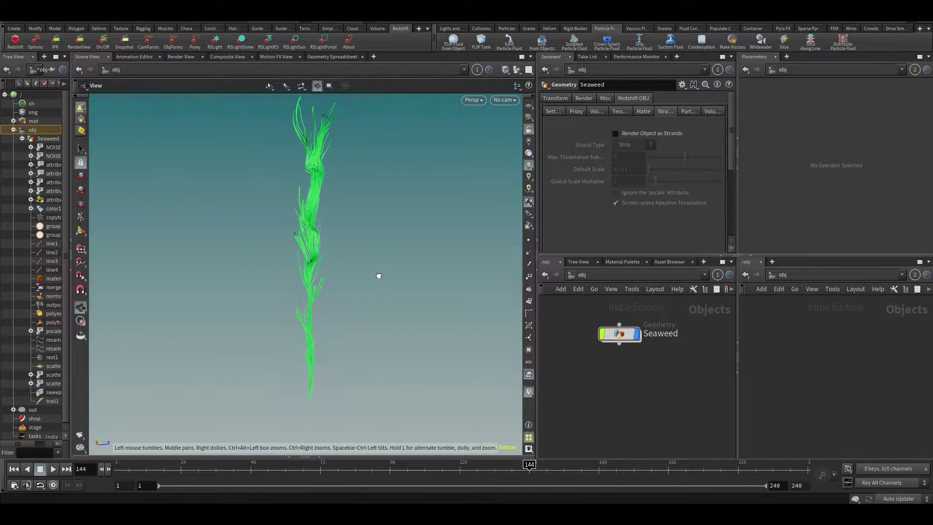
{"action": "middle_click_drag", "start_coordinate": [368, 244], "coordinate": [336, 254]}
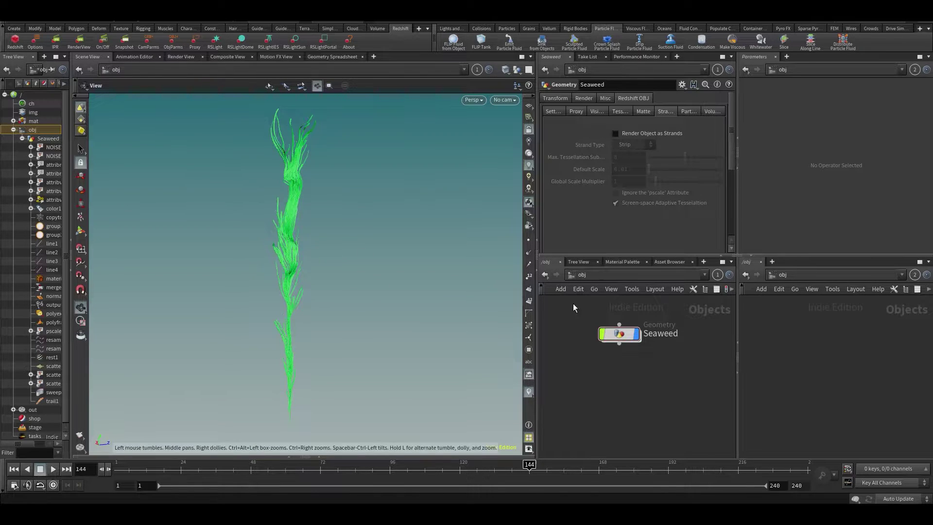
Step: Add a new Geometry object to the scene network
{"action": "key", "text": "Tab"}
{"action": "type", "text": "ge"}
{"action": "mouse_move", "coordinate": [645, 326]}
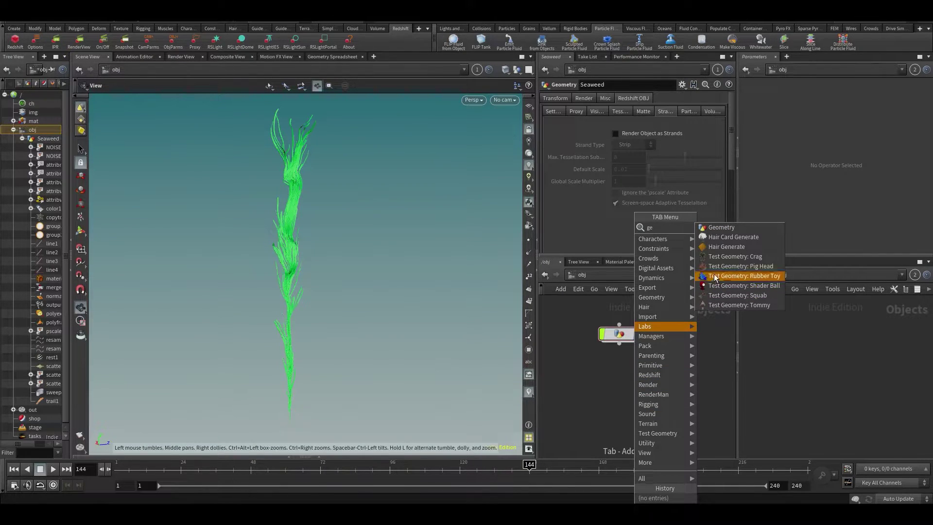
{"action": "left_click", "coordinate": [721, 227]}
{"action": "left_click", "coordinate": [637, 389]}
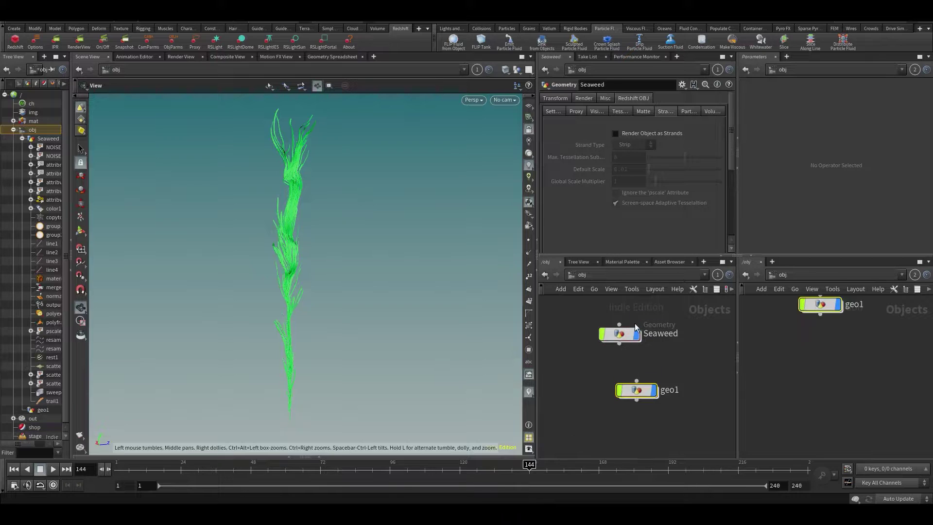
Step: Hide the original Seaweed object and rename geo1 to Seaweed_tutorial
{"action": "left_click", "coordinate": [637, 333]}
{"action": "left_click_drag", "start_coordinate": [622, 335], "coordinate": [628, 319]}
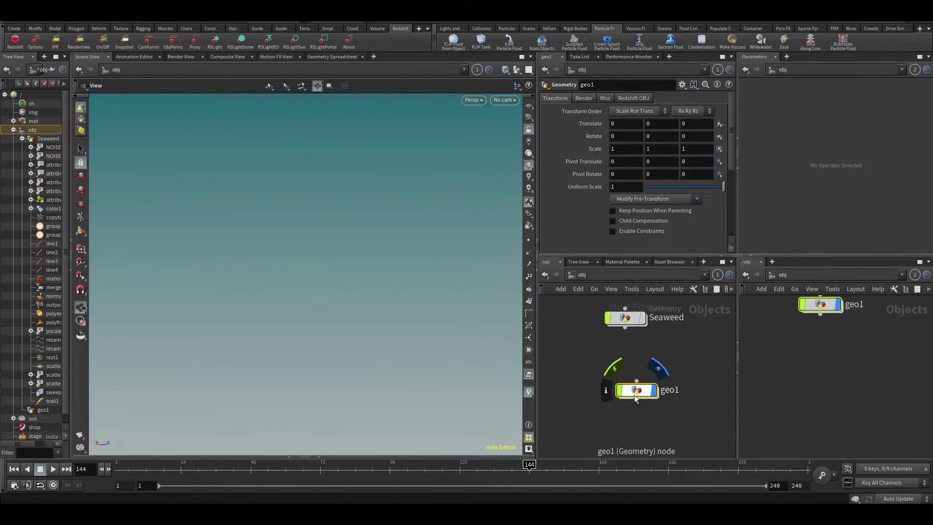
{"action": "left_click_drag", "start_coordinate": [638, 391], "coordinate": [631, 376]}
{"action": "double_click", "coordinate": [663, 377]}
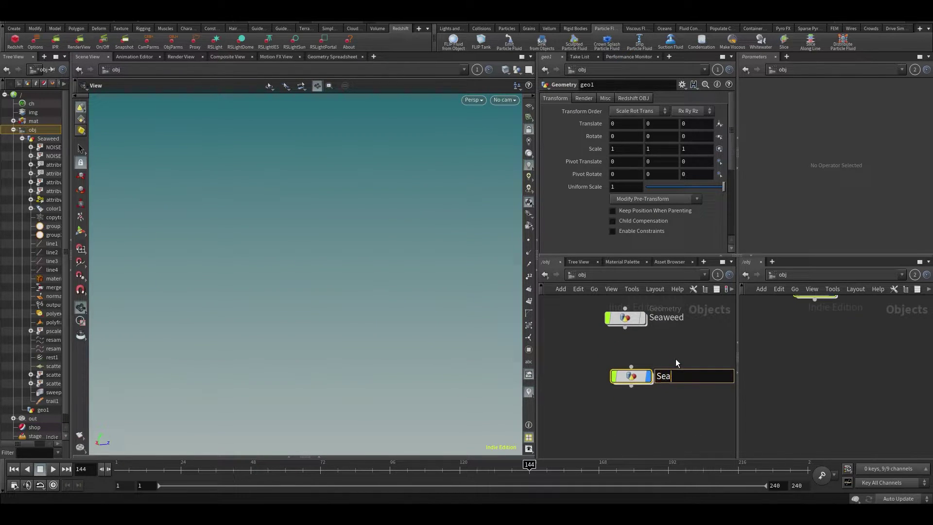
{"action": "type", "text": "Seaweed_tutorial"}
{"action": "key", "text": "Return"}
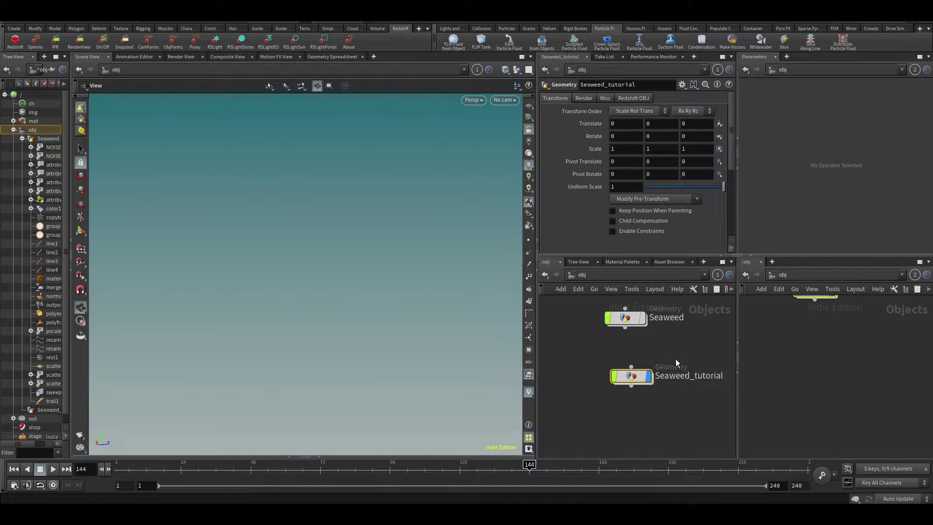
Step: Dive into Seaweed_tutorial and enlarge the network and parameter panes
{"action": "double_click", "coordinate": [631, 375]}
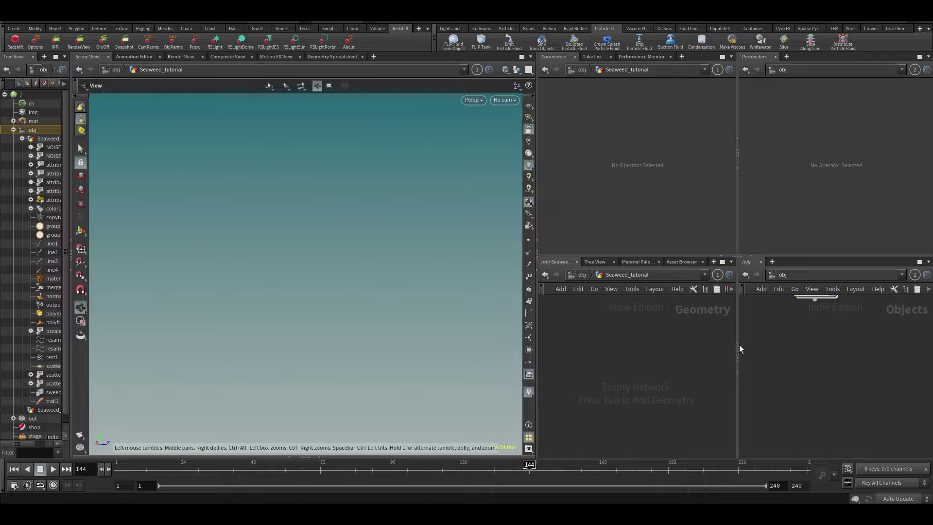
{"action": "left_click_drag", "start_coordinate": [737, 340], "coordinate": [808, 340]}
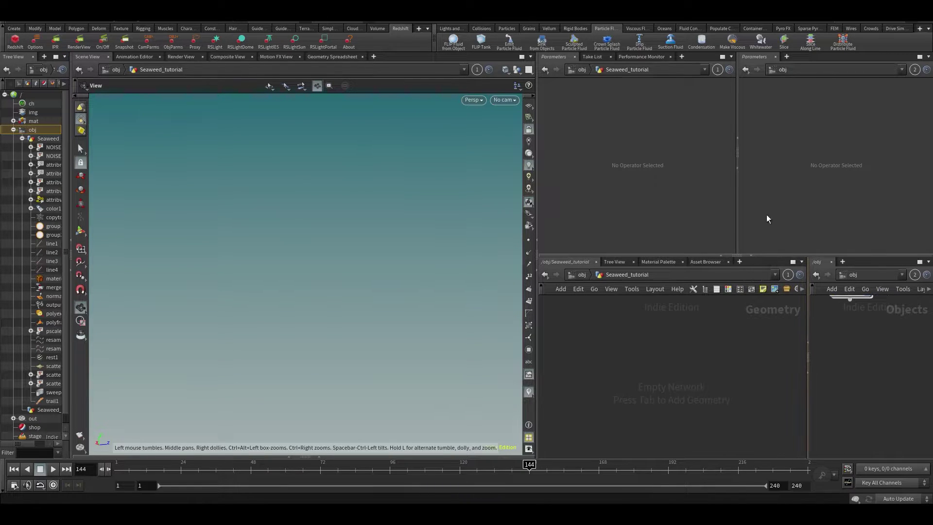
{"action": "left_click_drag", "start_coordinate": [736, 216], "coordinate": [818, 222]}
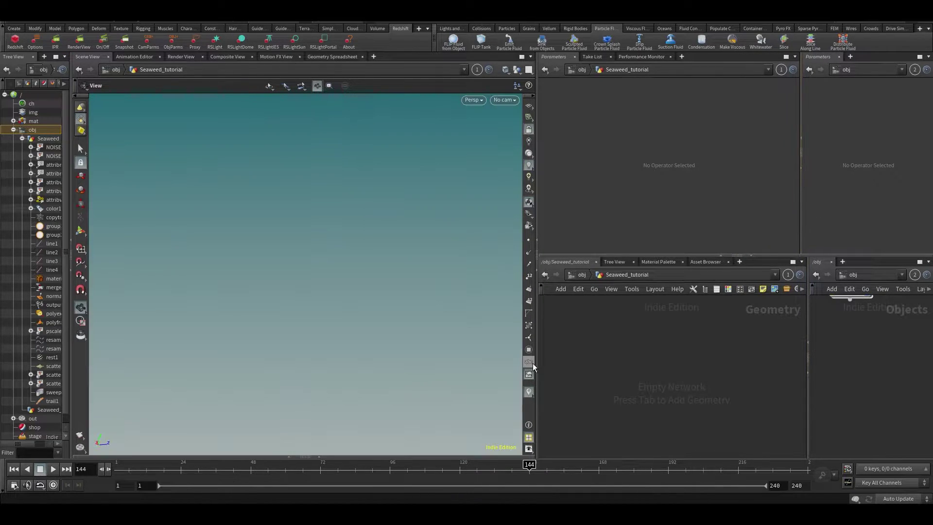
{"action": "left_click_drag", "start_coordinate": [536, 363], "coordinate": [500, 363]}
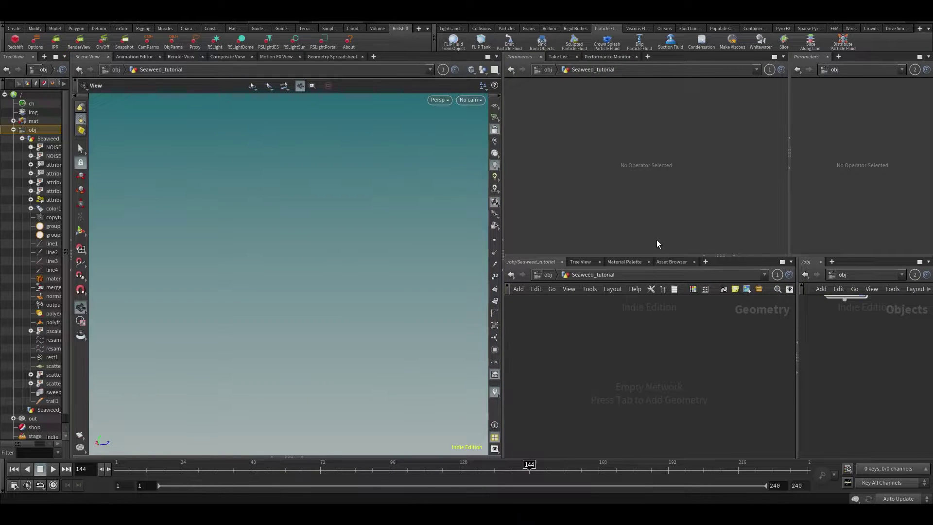
{"action": "left_click_drag", "start_coordinate": [657, 255], "coordinate": [651, 186]}
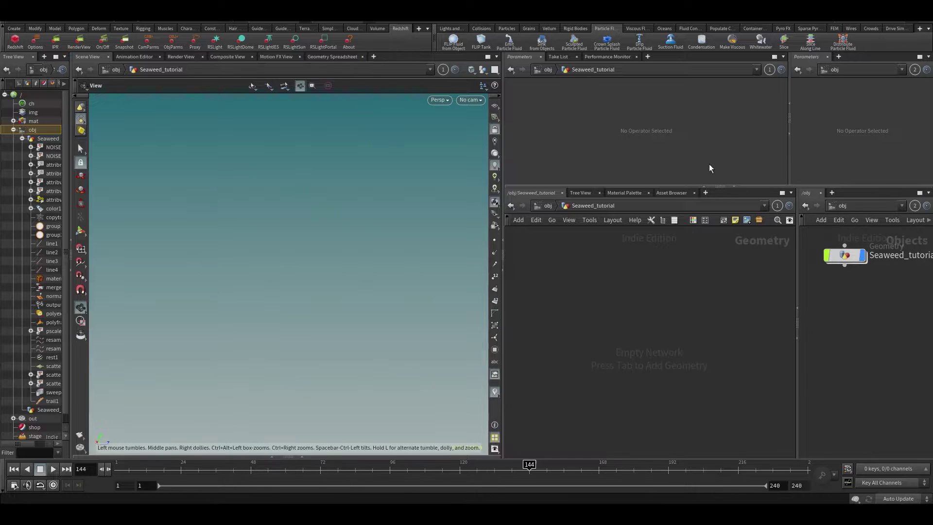
Step: Load the seaweed JPEG from the FINAL SCENE reference folder as the network background
{"action": "left_click", "coordinate": [747, 221]}
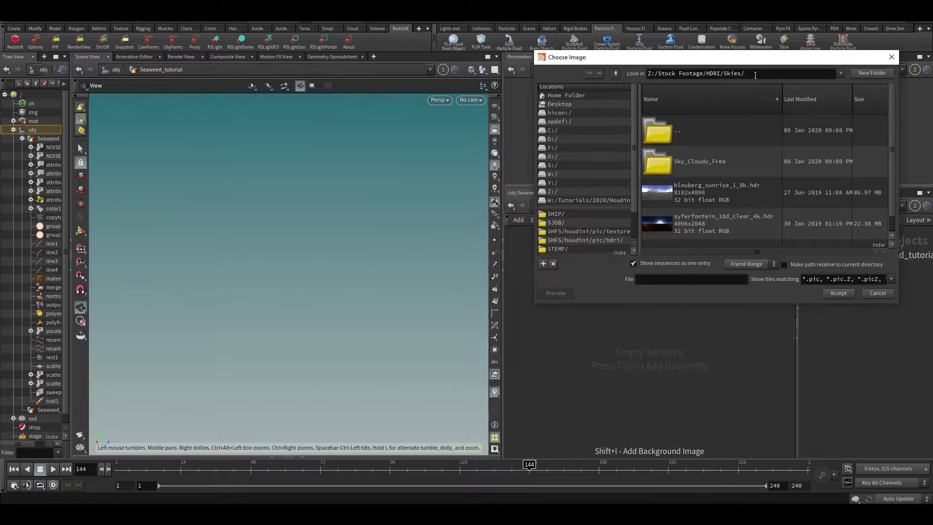
{"action": "left_click", "coordinate": [556, 214]}
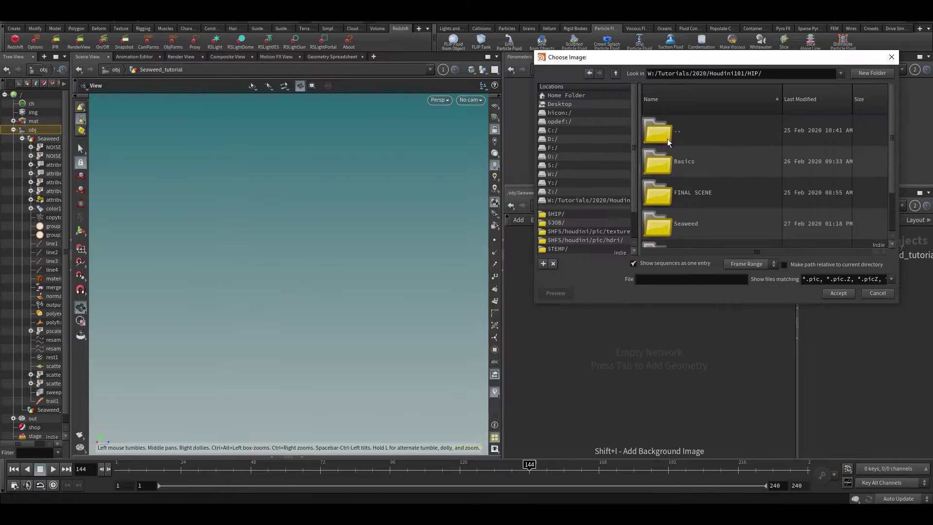
{"action": "double_click", "coordinate": [690, 192]}
{"action": "double_click", "coordinate": [687, 161]}
{"action": "scroll", "coordinate": [693, 199], "scroll_direction": "down", "scroll_amount": 2}
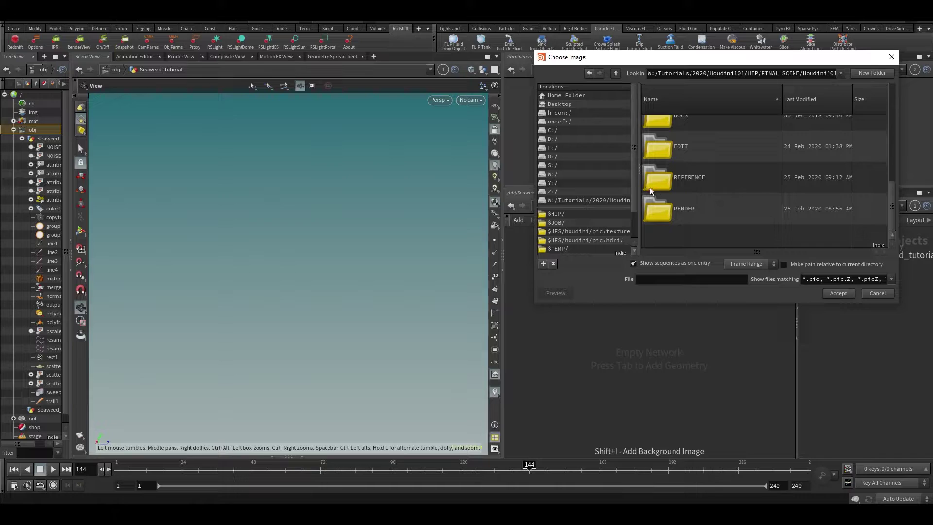
{"action": "scroll", "coordinate": [697, 185], "scroll_direction": "up", "scroll_amount": 1}
{"action": "scroll", "coordinate": [700, 201], "scroll_direction": "up", "scroll_amount": 2}
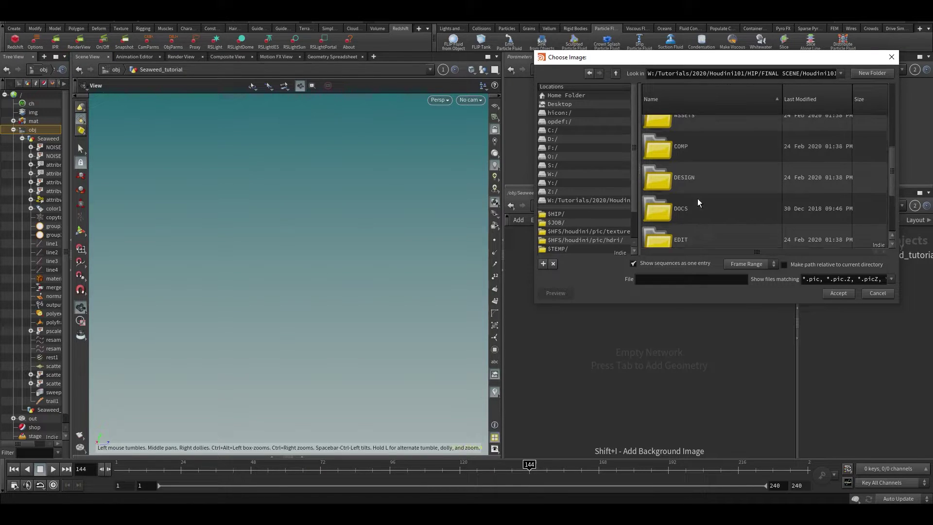
{"action": "double_click", "coordinate": [679, 180]}
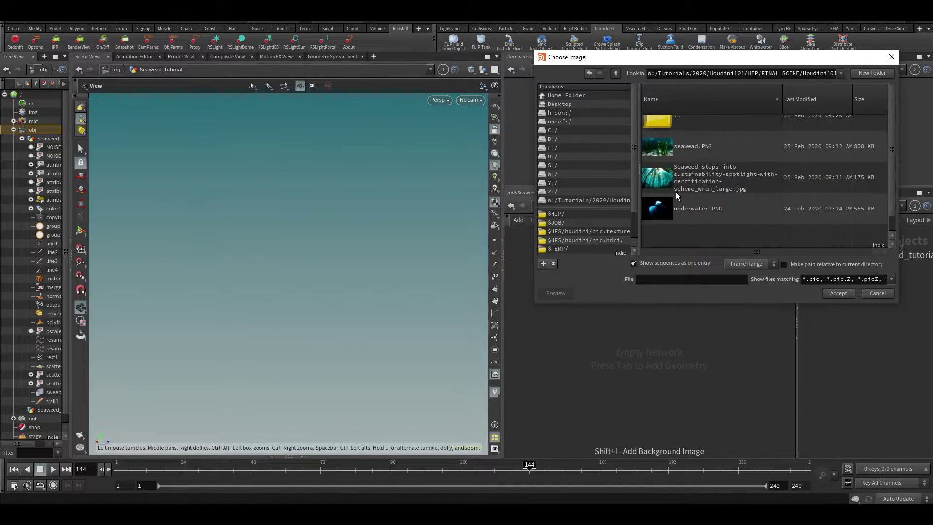
{"action": "double_click", "coordinate": [659, 187]}
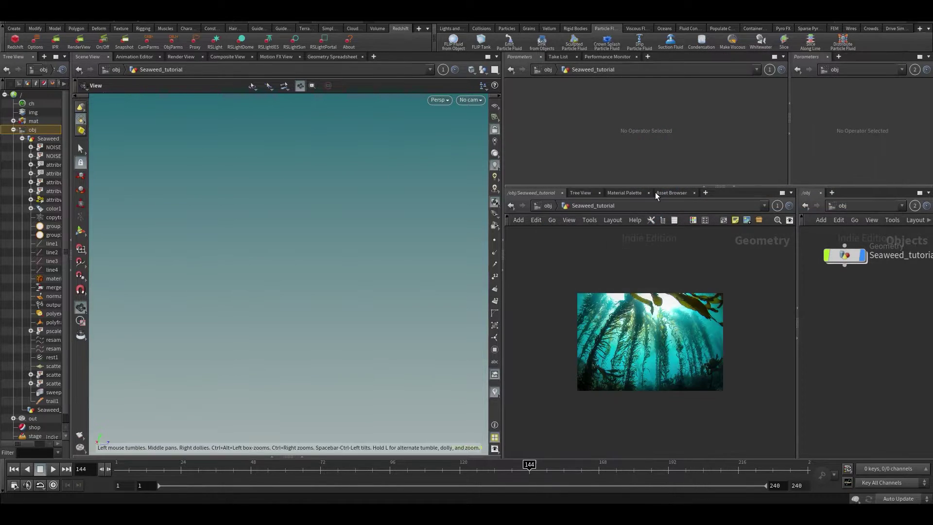
Step: Zoom in on the kelp photo and widen the network editor pane
{"action": "middle_click_drag", "start_coordinate": [644, 324], "coordinate": [681, 321]}
{"action": "scroll", "coordinate": [662, 334], "scroll_direction": "up", "scroll_amount": 3}
{"action": "middle_click_drag", "start_coordinate": [638, 345], "coordinate": [666, 328]}
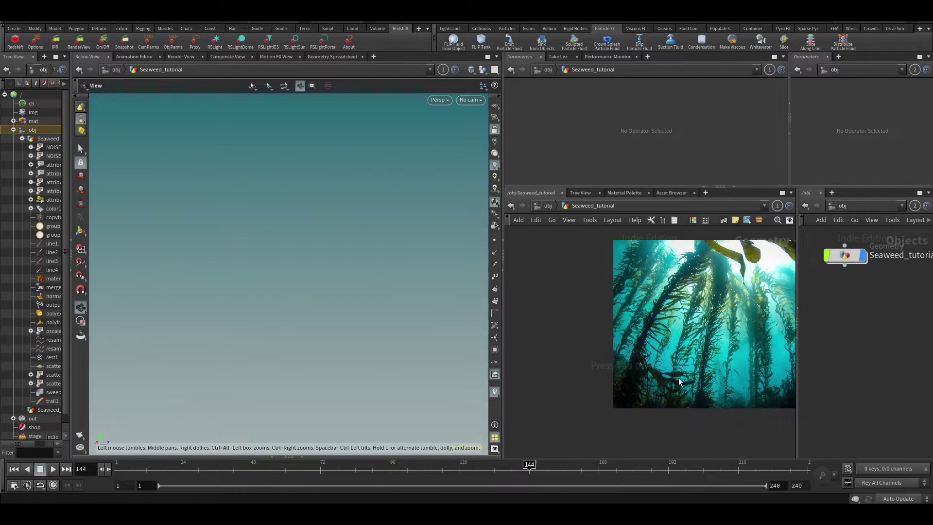
{"action": "left_click_drag", "start_coordinate": [795, 398], "coordinate": [833, 397]}
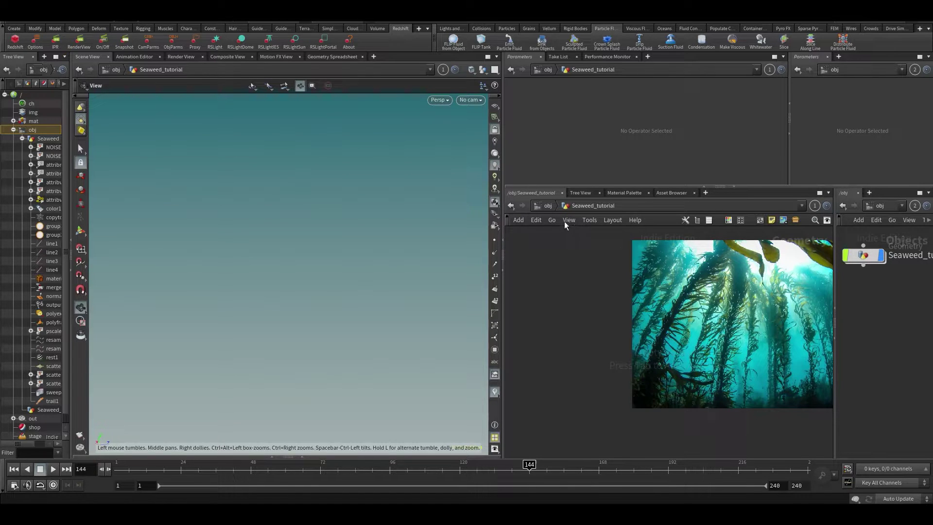
Step: Move, enlarge, dim and brighten the kelp background image, then turn off image editing
{"action": "left_click", "coordinate": [589, 220]}
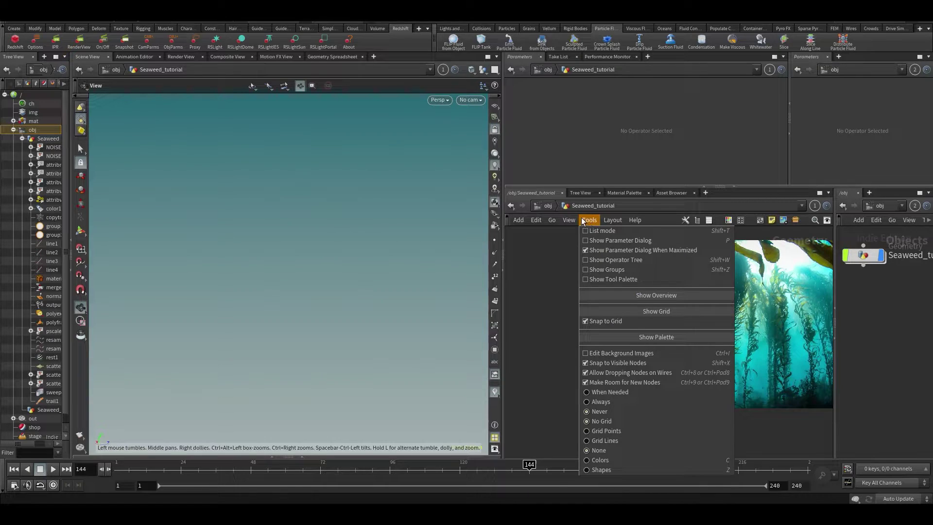
{"action": "left_click", "coordinate": [605, 353]}
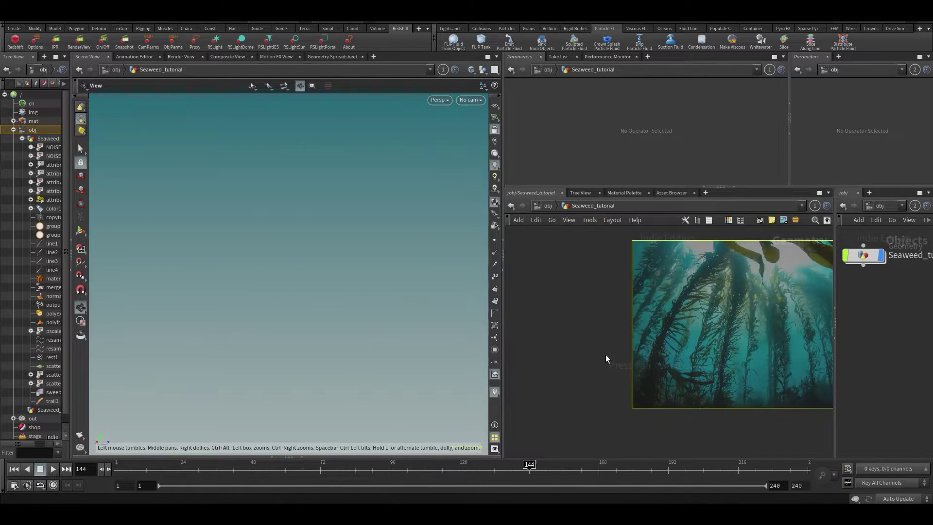
{"action": "middle_click_drag", "start_coordinate": [830, 366], "coordinate": [713, 375]}
{"action": "scroll", "coordinate": [712, 375], "scroll_direction": "down", "scroll_amount": 4}
{"action": "left_click_drag", "start_coordinate": [712, 378], "coordinate": [775, 274]}
{"action": "left_click_drag", "start_coordinate": [768, 330], "coordinate": [777, 294]}
{"action": "left_click_drag", "start_coordinate": [651, 330], "coordinate": [719, 319]}
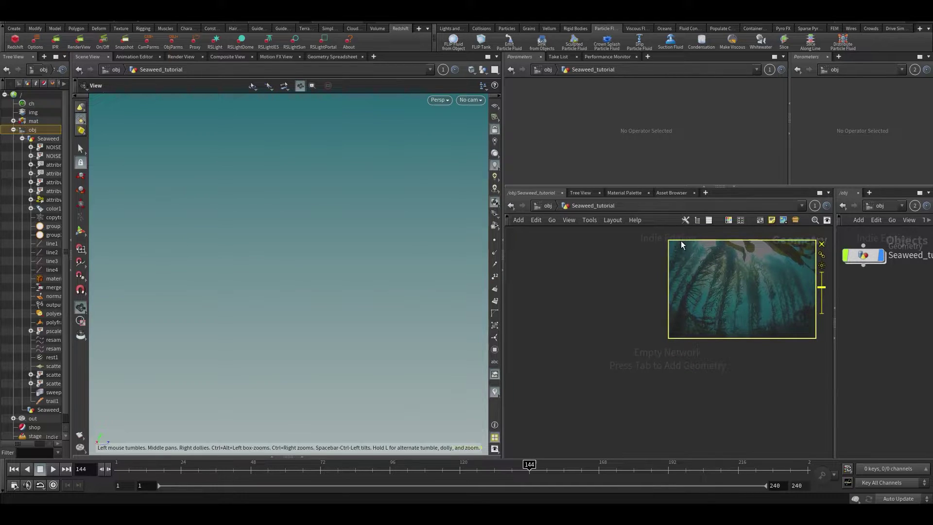
{"action": "left_click_drag", "start_coordinate": [822, 287], "coordinate": [824, 271]}
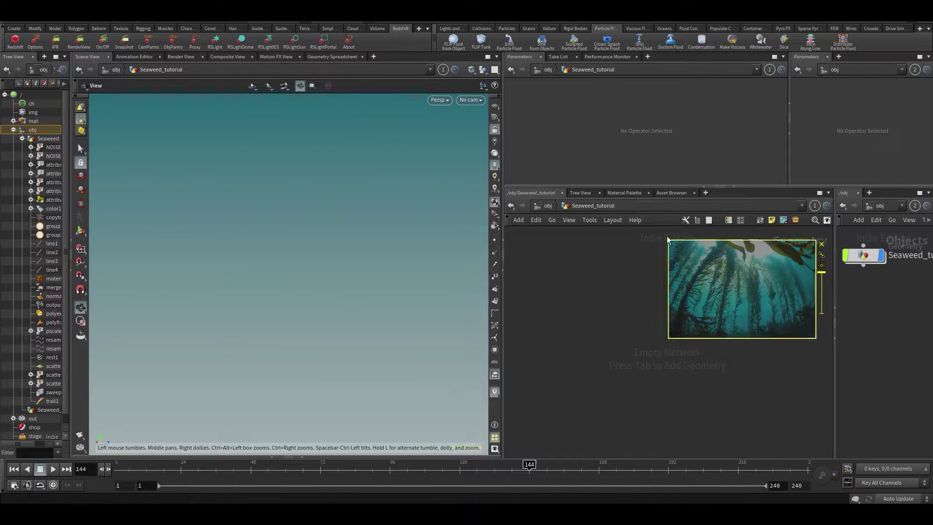
{"action": "left_click", "coordinate": [589, 220]}
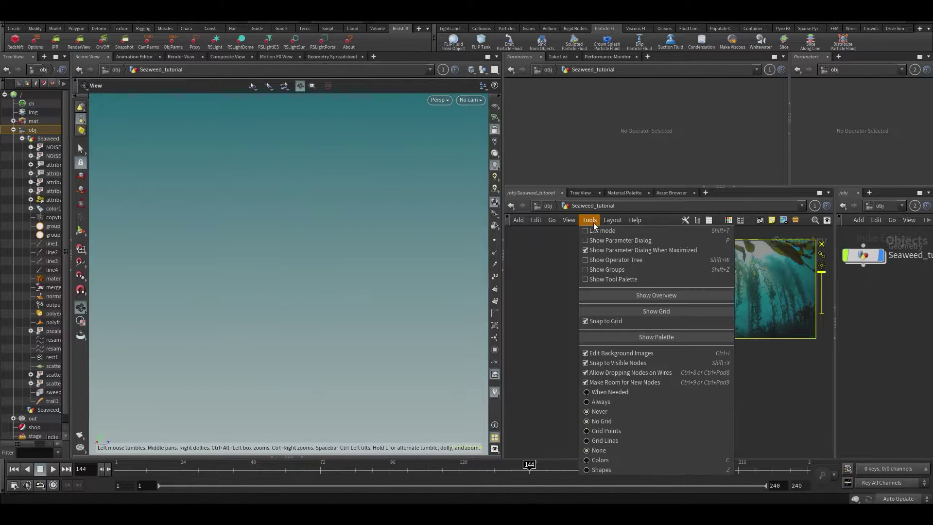
{"action": "left_click", "coordinate": [619, 353]}
Step: Reframe the network around the kelp photo, adjust the panes, and save the scene as v001
{"action": "middle_click_drag", "start_coordinate": [646, 319], "coordinate": [653, 336]}
{"action": "scroll", "coordinate": [648, 331], "scroll_direction": "up", "scroll_amount": 3}
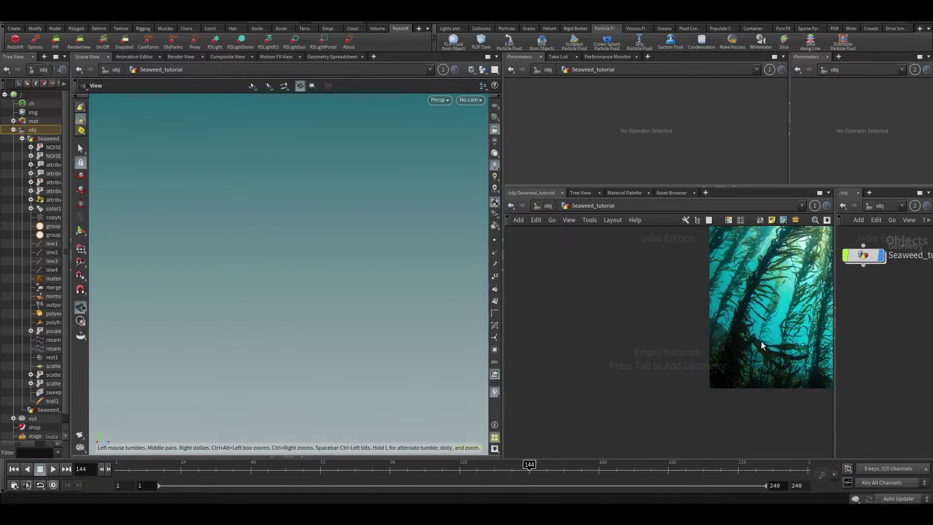
{"action": "key", "text": "ctrl+b"}
{"action": "middle_click_drag", "start_coordinate": [447, 197], "coordinate": [529, 227]}
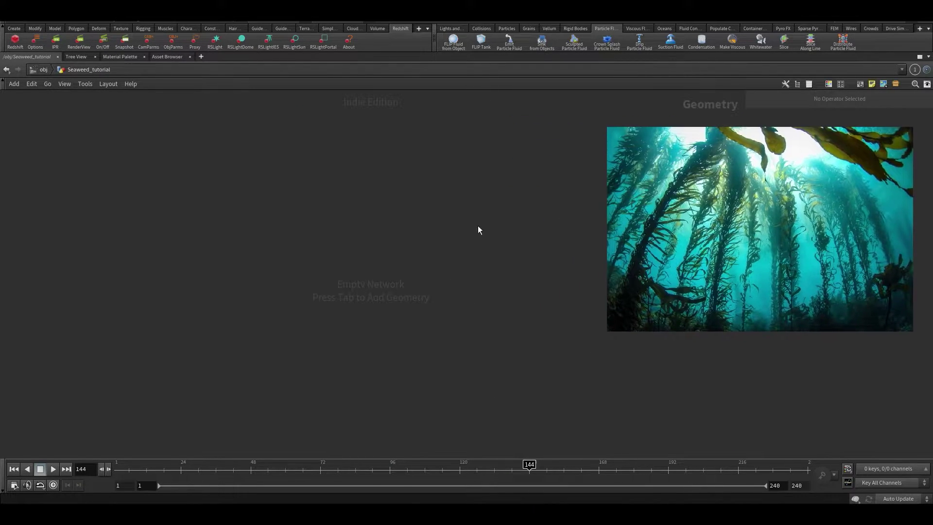
{"action": "key", "text": "ctrl+b"}
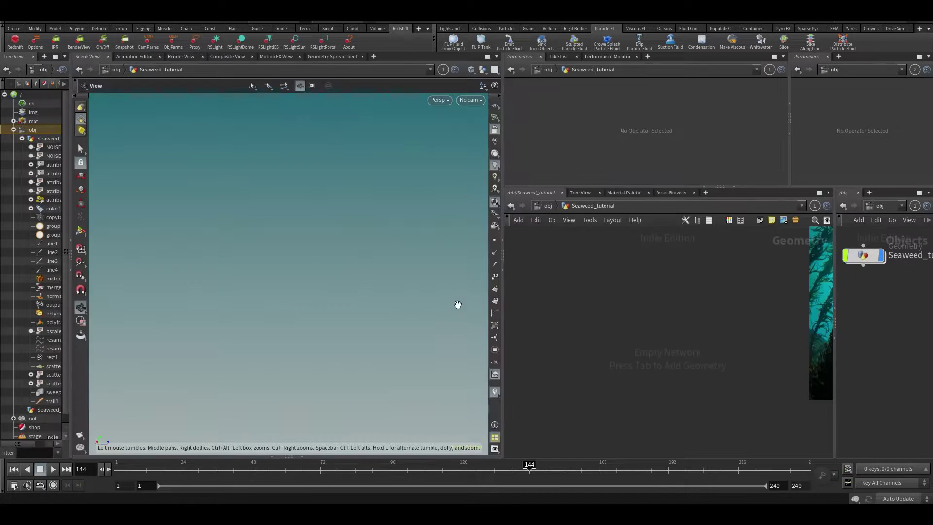
{"action": "middle_click_drag", "start_coordinate": [813, 334], "coordinate": [763, 362]}
{"action": "middle_click_drag", "start_coordinate": [658, 292], "coordinate": [646, 293]}
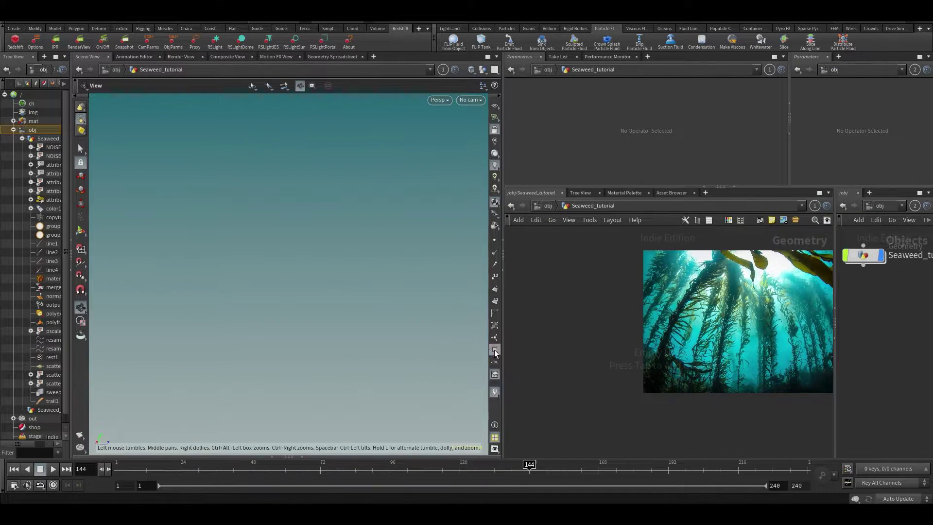
{"action": "left_click_drag", "start_coordinate": [503, 278], "coordinate": [539, 278]}
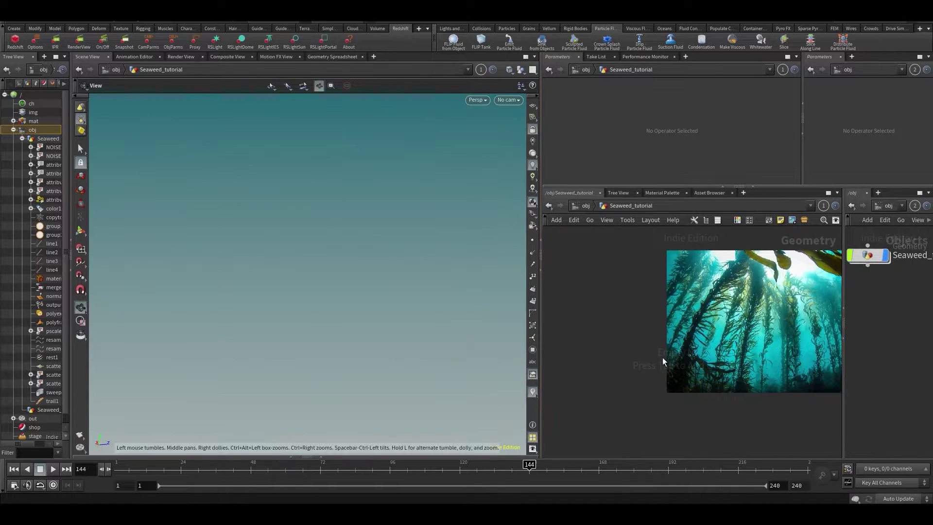
{"action": "middle_click_drag", "start_coordinate": [623, 340], "coordinate": [728, 352]}
{"action": "key", "text": "ctrl+s"}
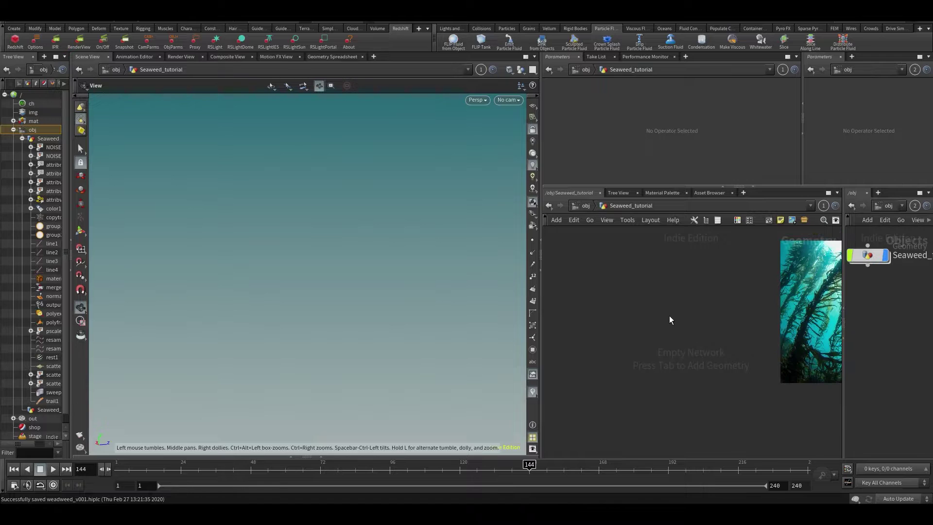
{"action": "scroll", "coordinate": [829, 346], "scroll_direction": "up", "scroll_amount": 10}
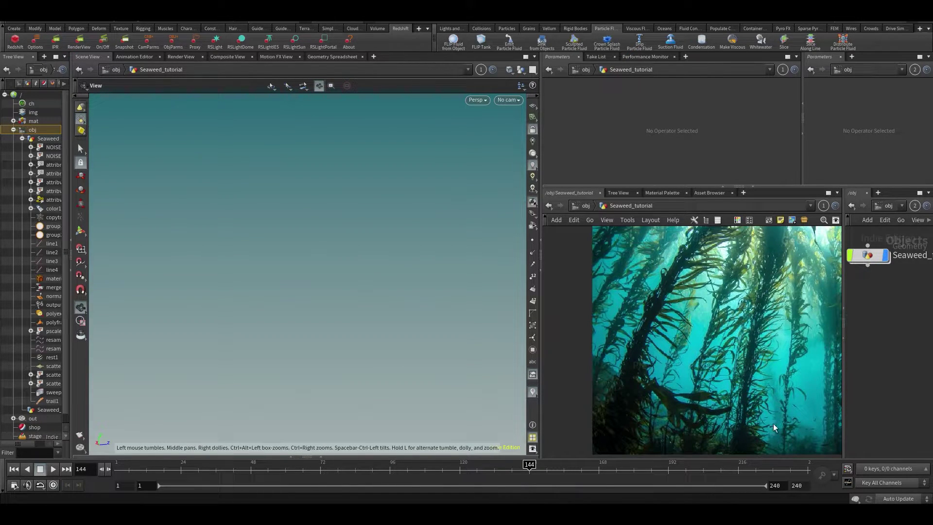
Step: Create a Line node in Seaweed_tutorial and turn on point display
{"action": "scroll", "coordinate": [732, 353], "scroll_direction": "down", "scroll_amount": 5}
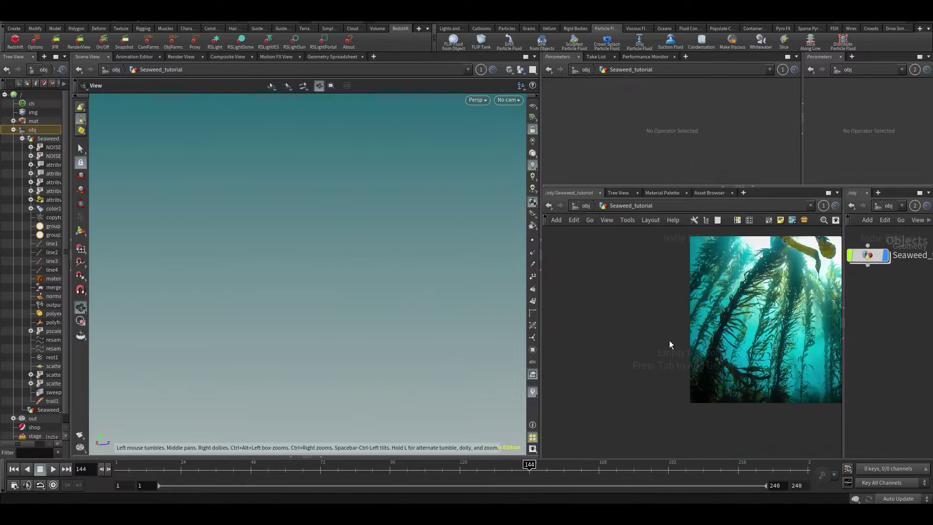
{"action": "key", "text": "Tab"}
{"action": "type", "text": "line"}
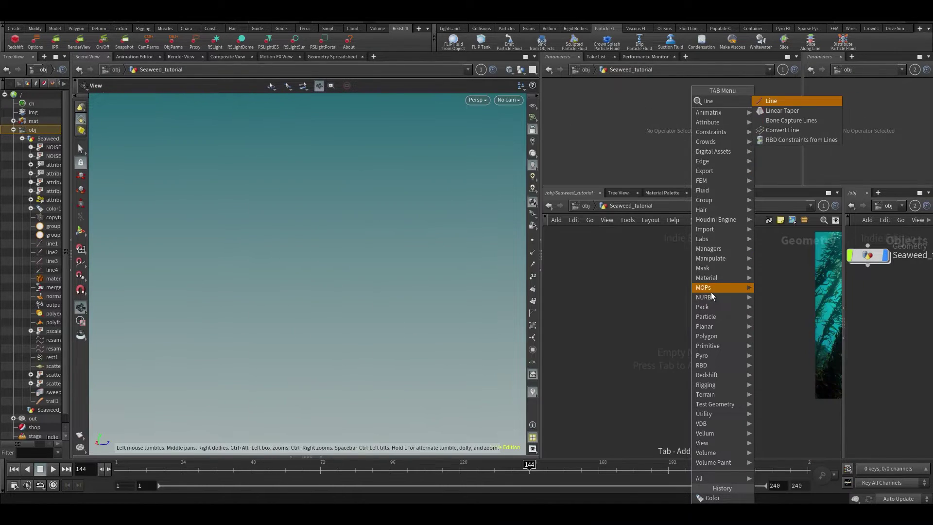
{"action": "key", "text": "Return"}
{"action": "left_click", "coordinate": [711, 292]}
{"action": "middle_click_drag", "start_coordinate": [406, 391], "coordinate": [414, 308]}
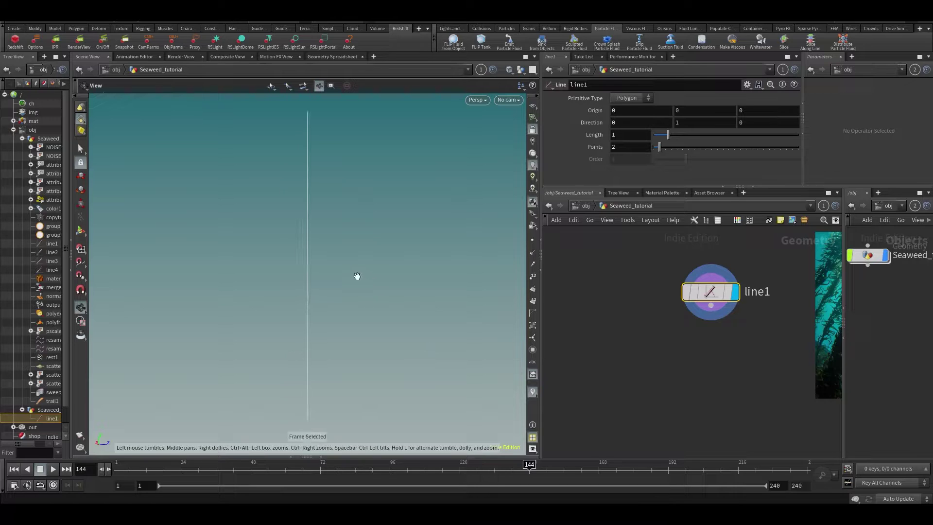
{"action": "left_click", "coordinate": [532, 240]}
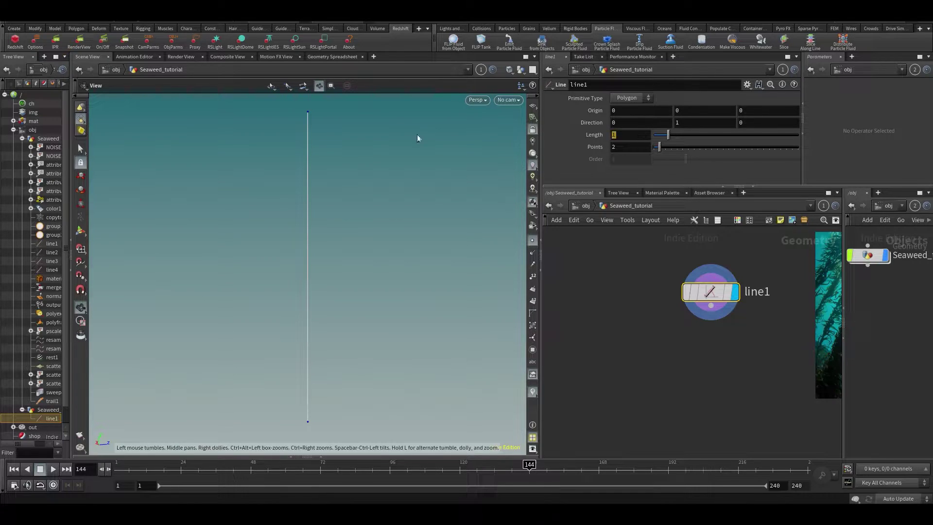
Step: Set the line's Length to 2.5, keeping Points at 2
{"action": "type", "text": "2.5"}
{"action": "key", "text": "Return"}
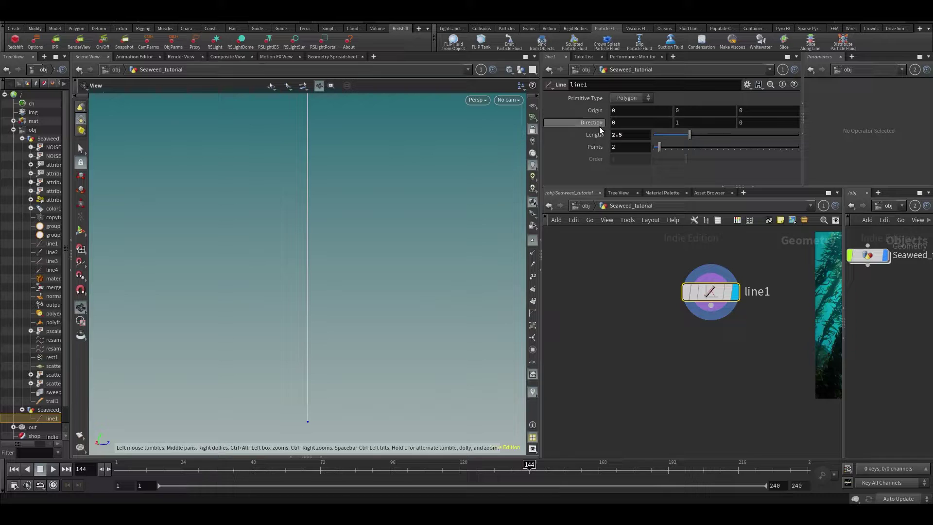
{"action": "left_click_drag", "start_coordinate": [390, 262], "coordinate": [355, 222]}
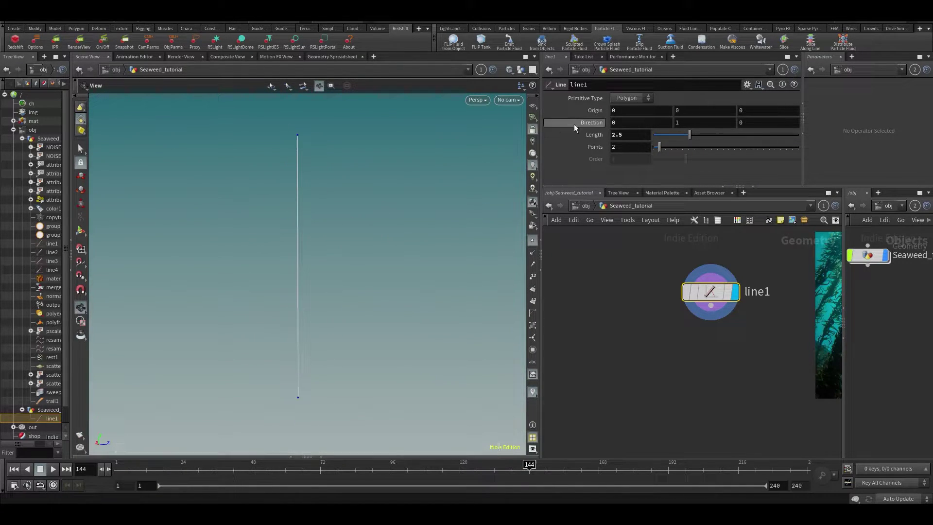
{"action": "left_click_drag", "start_coordinate": [659, 147], "coordinate": [709, 179]}
{"action": "key", "text": "ctrl+z"}
{"action": "left_click", "coordinate": [719, 439]}
{"action": "middle_click_drag", "start_coordinate": [695, 405], "coordinate": [655, 393]}
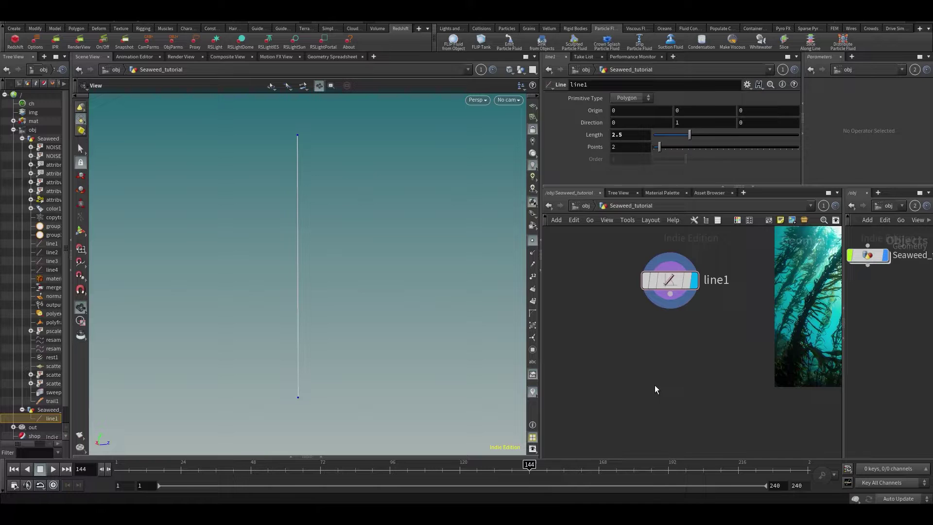
{"action": "key", "text": "Tab"}
Step: Add a Resample node below line1 and set its maximum segment length to 1
{"action": "type", "text": "resample"}
{"action": "key", "text": "Return"}
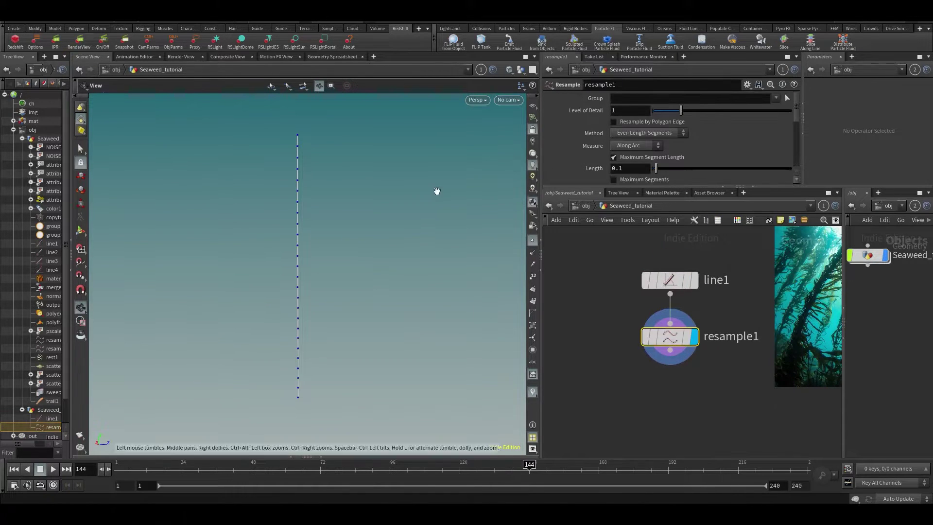
{"action": "left_click_drag", "start_coordinate": [651, 187], "coordinate": [651, 250]}
{"action": "left_click_drag", "start_coordinate": [426, 254], "coordinate": [283, 235]}
{"action": "left_click", "coordinate": [631, 167]}
{"action": "type", "text": "1"}
{"action": "key", "text": "Return"}
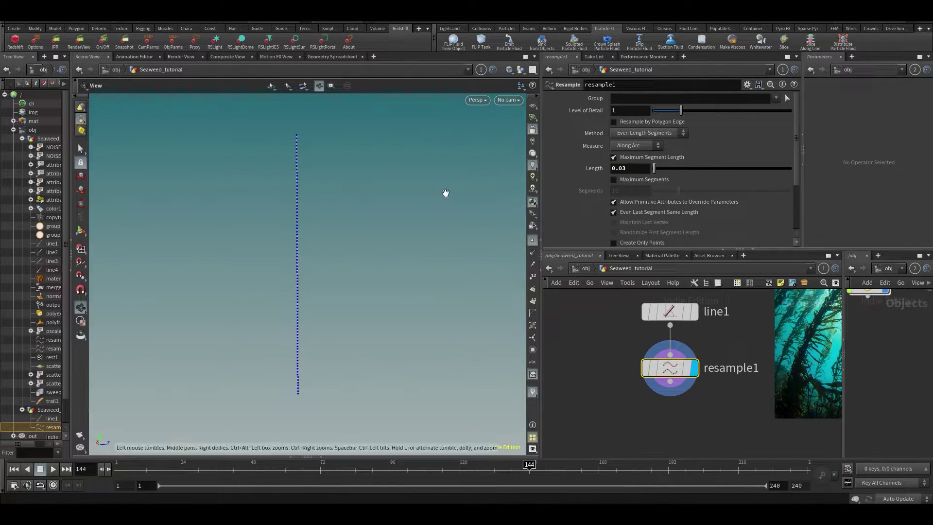
Step: Switch resample1 to Maximum Segments and set Segments to 50
{"action": "left_click", "coordinate": [613, 157]}
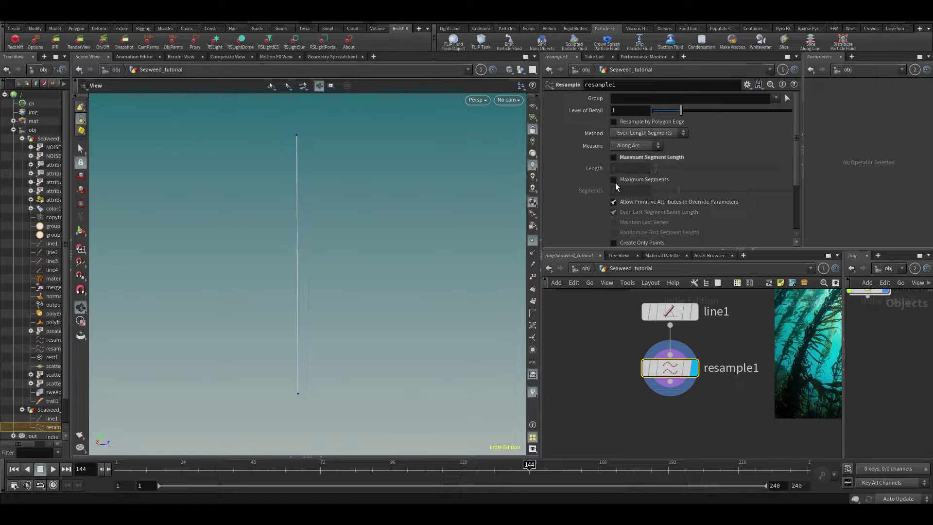
{"action": "left_click", "coordinate": [614, 180]}
{"action": "left_click_drag", "start_coordinate": [671, 189], "coordinate": [702, 189]}
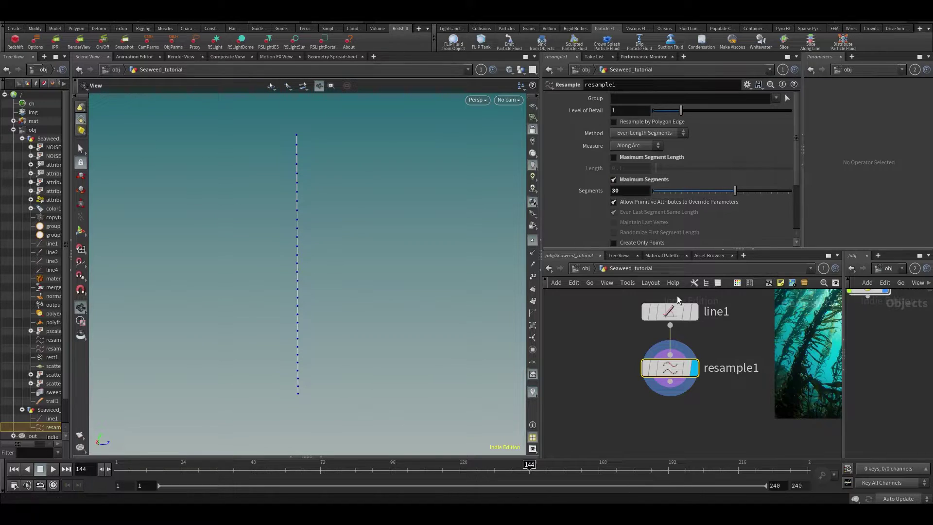
{"action": "left_click", "coordinate": [673, 311]}
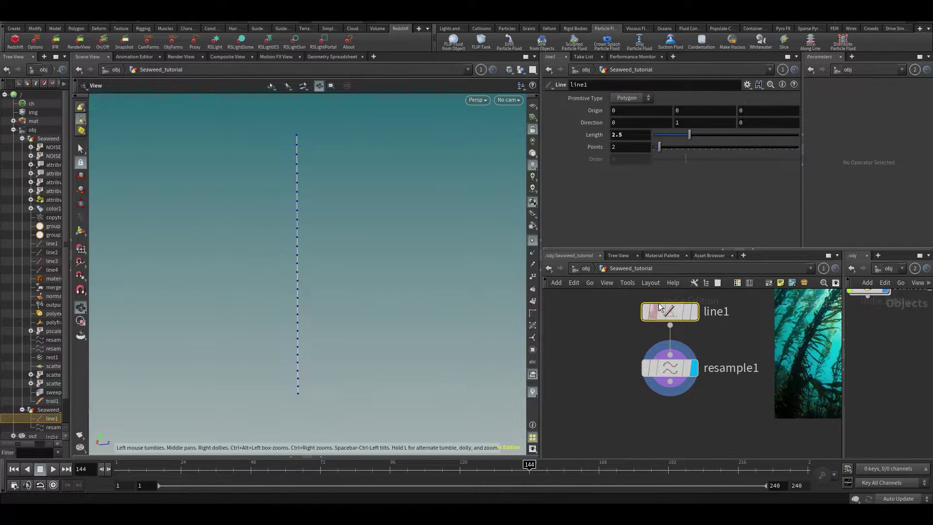
{"action": "left_click", "coordinate": [676, 375]}
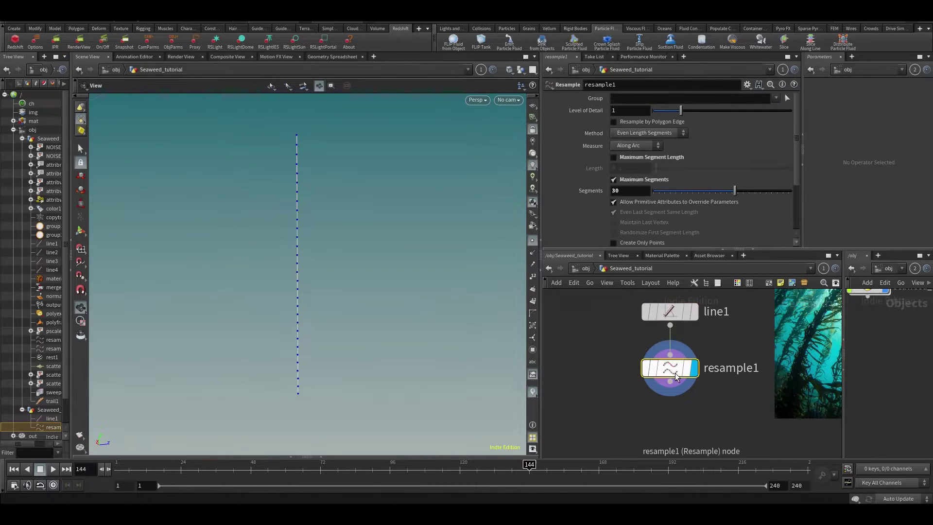
{"action": "left_click_drag", "start_coordinate": [734, 190], "coordinate": [797, 199]}
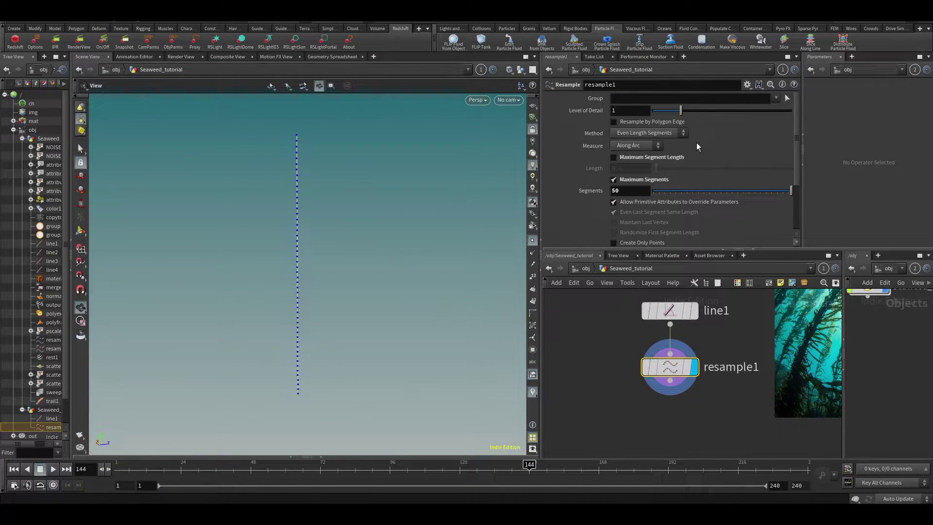
{"action": "left_click_drag", "start_coordinate": [796, 141], "coordinate": [797, 188]}
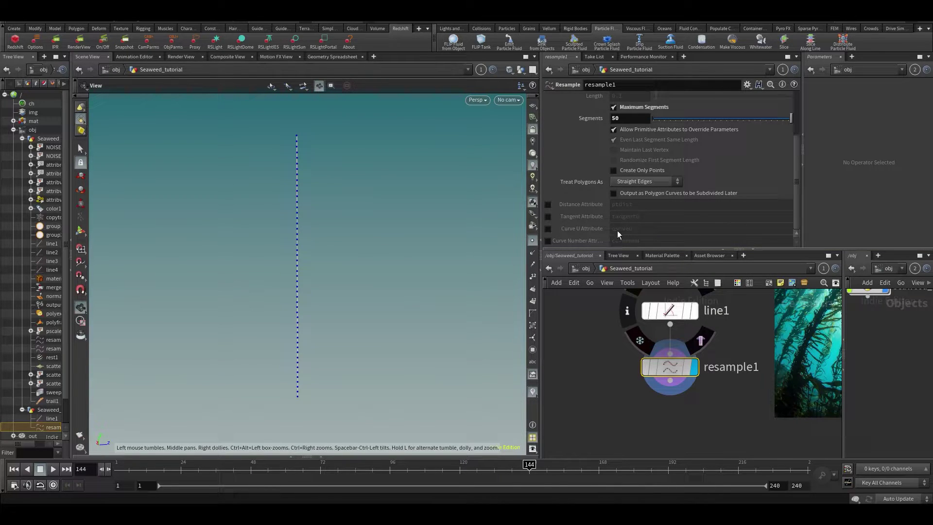
{"action": "left_click", "coordinate": [547, 229]}
{"action": "left_click_drag", "start_coordinate": [675, 366], "coordinate": [674, 372]}
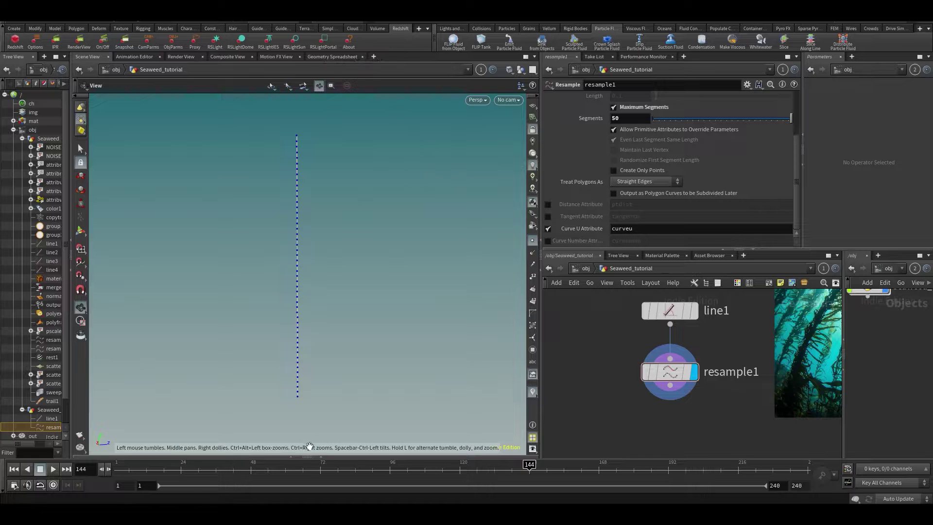
{"action": "left_click", "coordinate": [320, 456]}
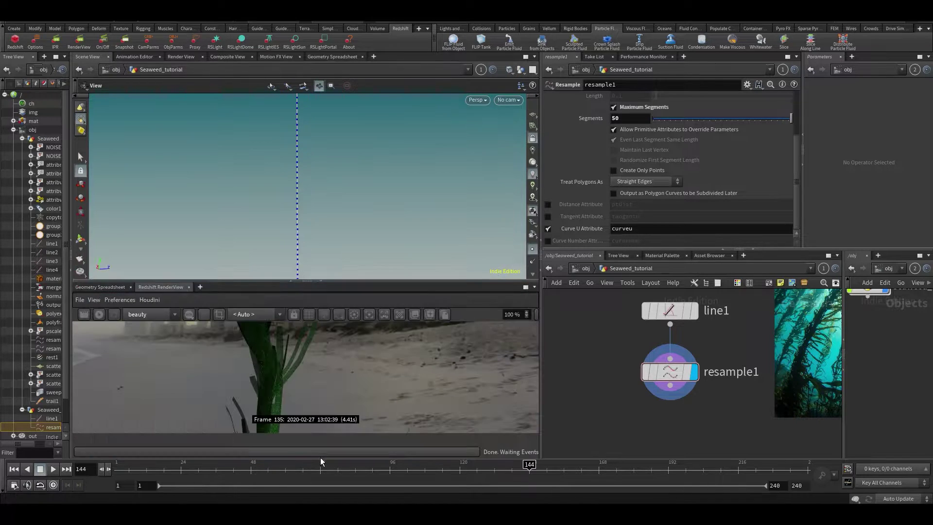
{"action": "left_click", "coordinate": [106, 287]}
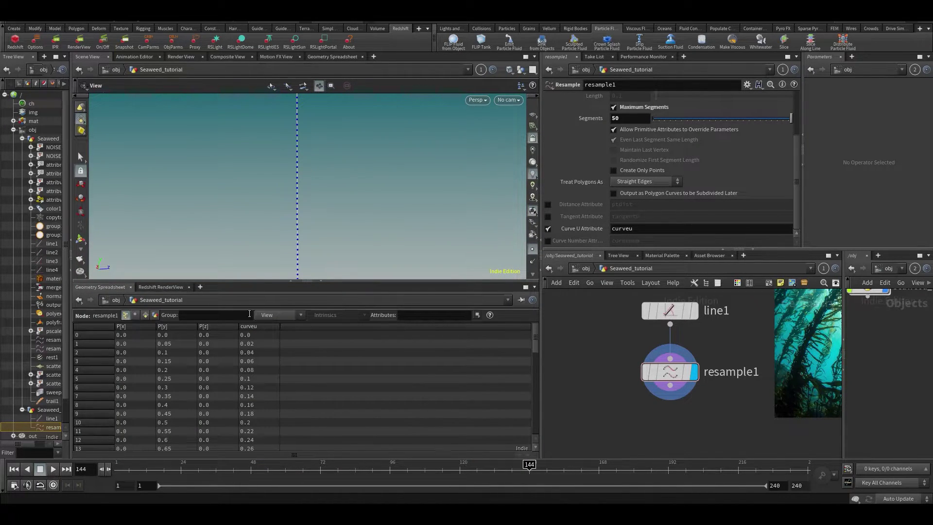
{"action": "left_click_drag", "start_coordinate": [281, 280], "coordinate": [285, 261]}
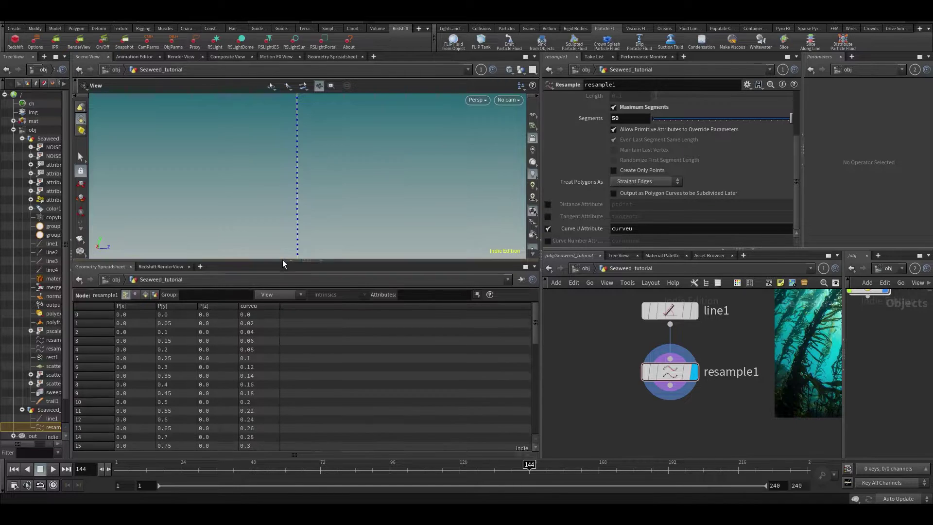
{"action": "left_click", "coordinate": [247, 308]}
{"action": "left_click_drag", "start_coordinate": [535, 319], "coordinate": [548, 346]}
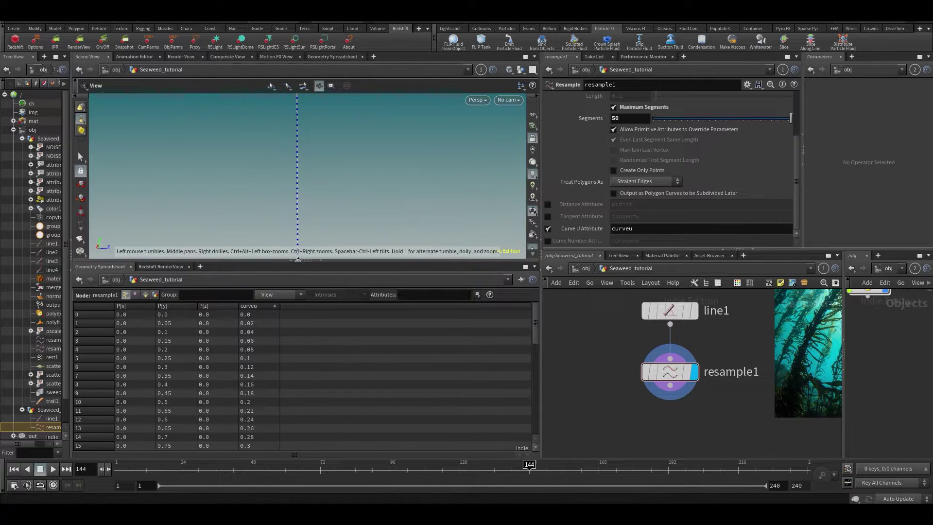
{"action": "left_click", "coordinate": [322, 262]}
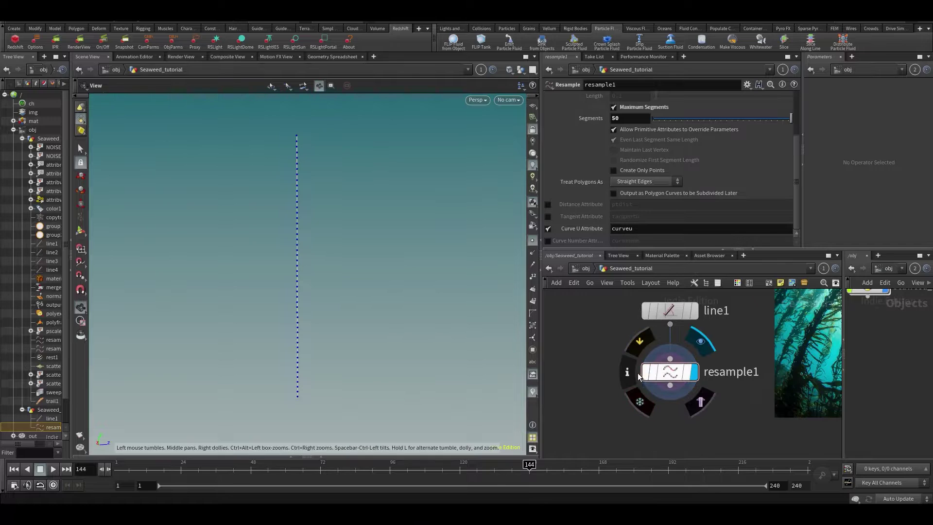
Step: Set the curveu visualizer to Marker type showing its values as text
{"action": "left_click", "coordinate": [632, 371]}
{"action": "left_click_drag", "start_coordinate": [713, 235], "coordinate": [682, 166]}
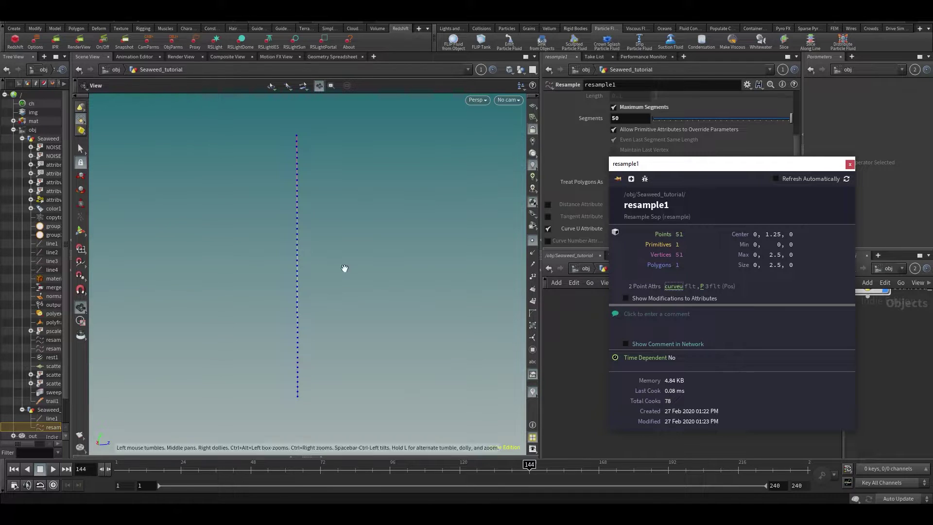
{"action": "key", "text": "d"}
{"action": "left_click", "coordinate": [244, 155]}
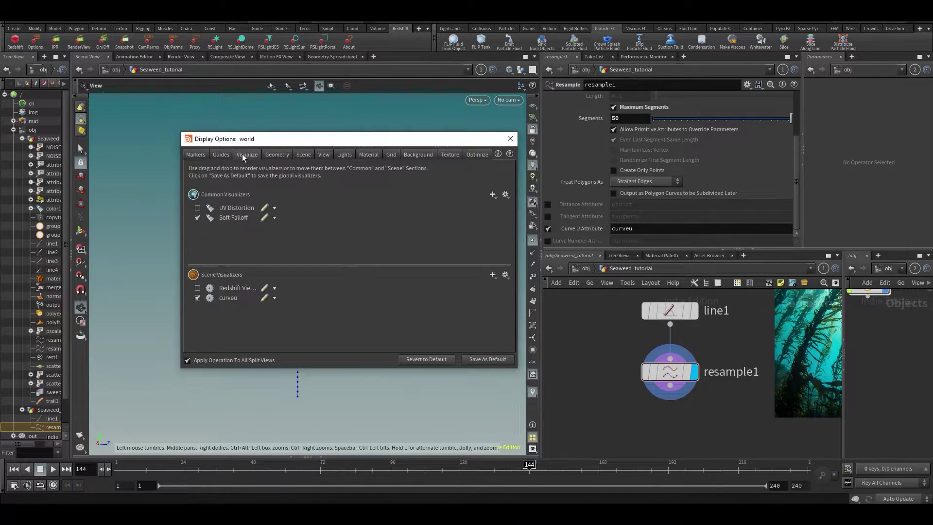
{"action": "left_click", "coordinate": [264, 297]}
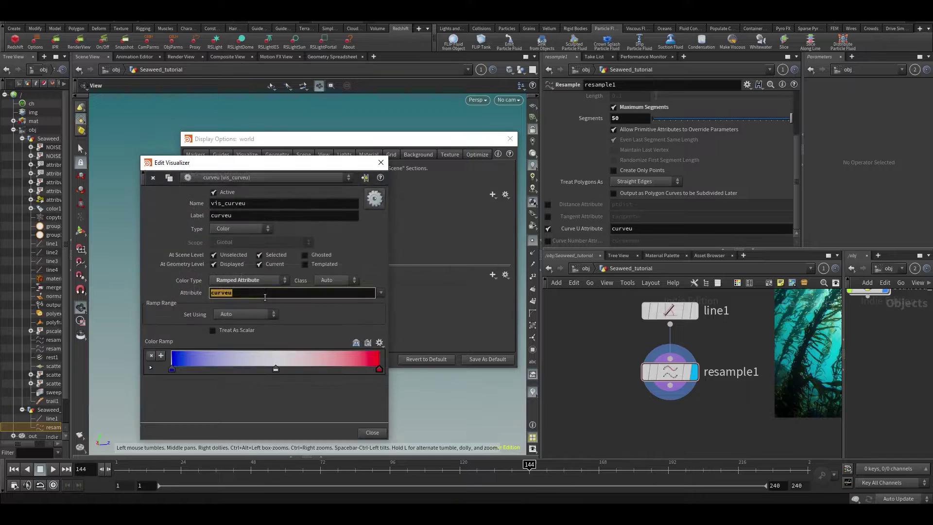
{"action": "left_click", "coordinate": [248, 280]}
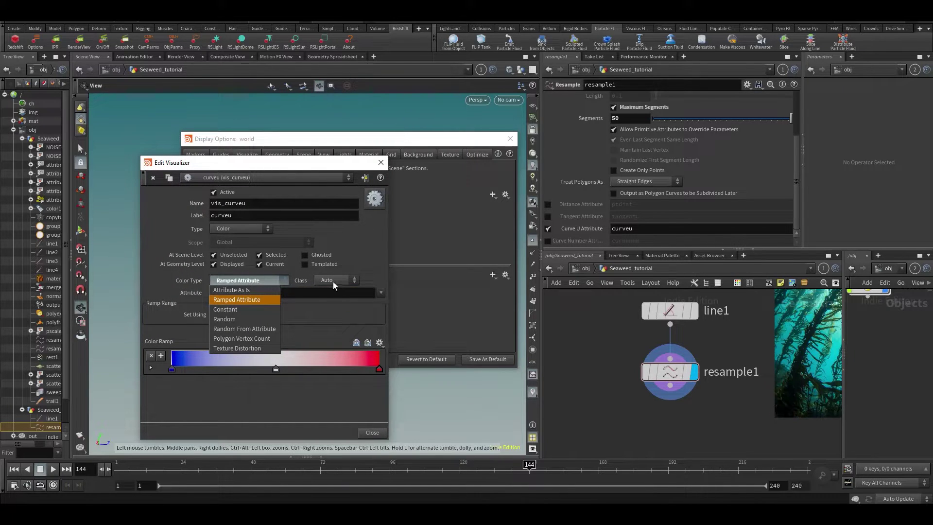
{"action": "left_click", "coordinate": [315, 256]}
{"action": "left_click_drag", "start_coordinate": [264, 166], "coordinate": [639, 124]}
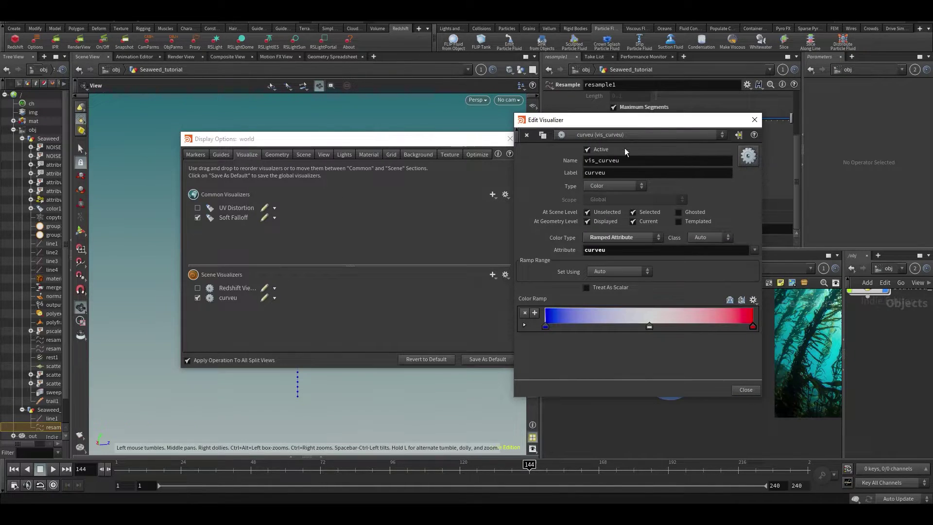
{"action": "left_click", "coordinate": [608, 186]}
{"action": "left_click", "coordinate": [604, 195]}
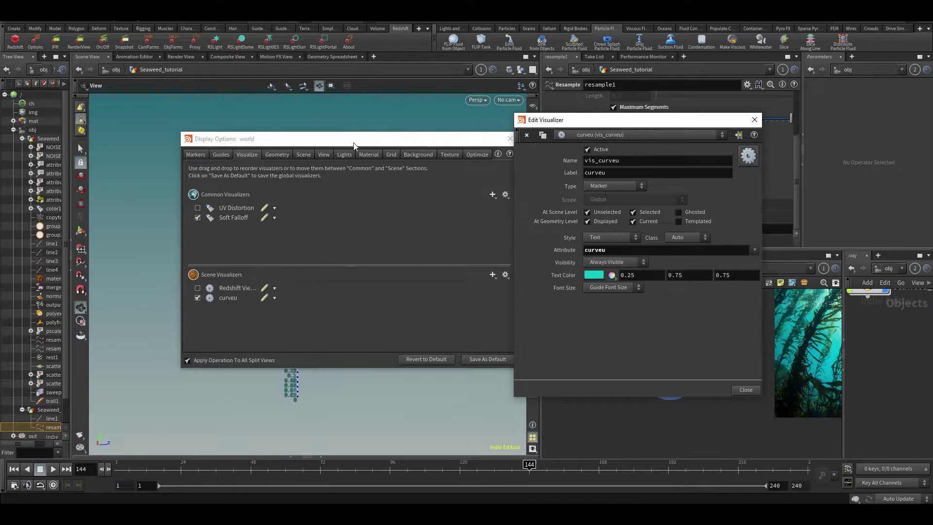
{"action": "left_click_drag", "start_coordinate": [350, 139], "coordinate": [641, 200]}
Step: Inspect the 0-to-1 curveu labels along the line, then switch the curveu visualizer off
{"action": "scroll", "coordinate": [332, 142], "scroll_direction": "up", "scroll_amount": 3}
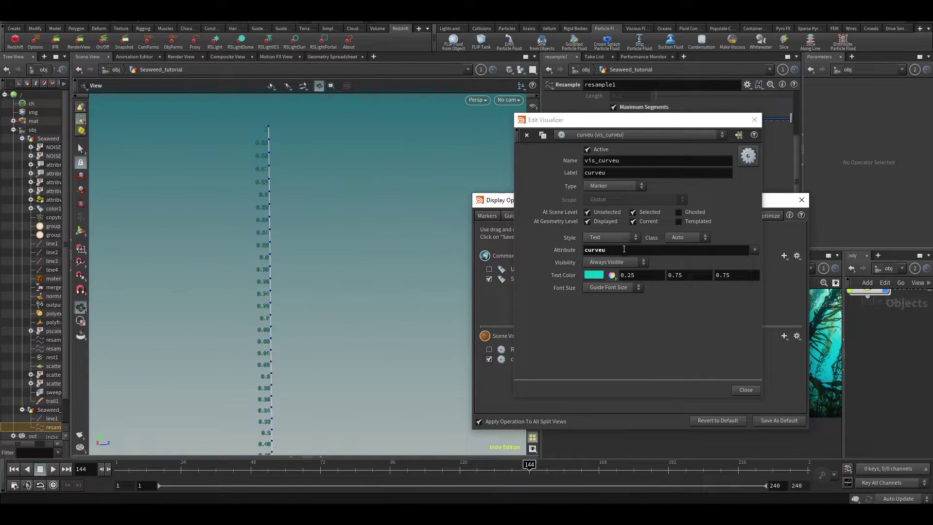
{"action": "middle_click_drag", "start_coordinate": [277, 268], "coordinate": [269, 132]}
{"action": "middle_click_drag", "start_coordinate": [288, 296], "coordinate": [293, 194]}
{"action": "middle_click_drag", "start_coordinate": [305, 283], "coordinate": [260, 292]}
{"action": "middle_click_drag", "start_coordinate": [360, 212], "coordinate": [344, 246]}
{"action": "scroll", "coordinate": [323, 246], "scroll_direction": "down", "scroll_amount": 5}
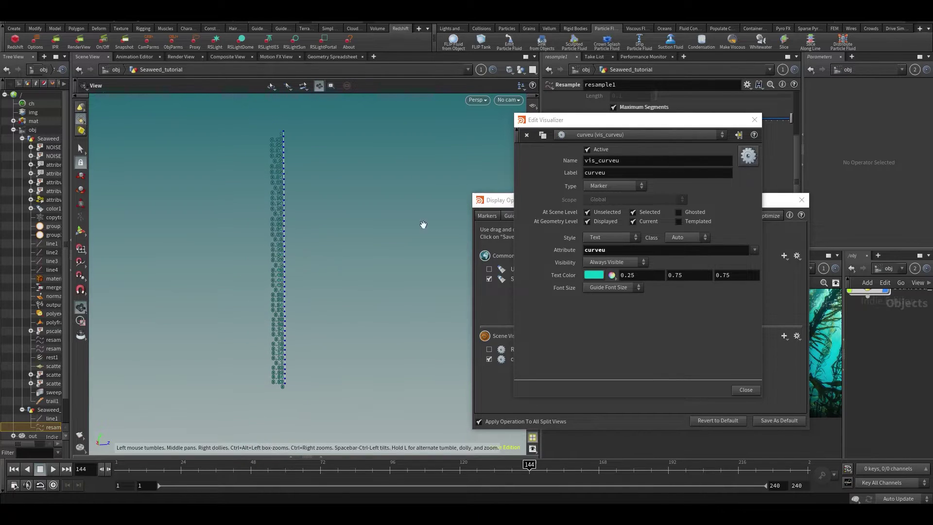
{"action": "left_click", "coordinate": [755, 120]}
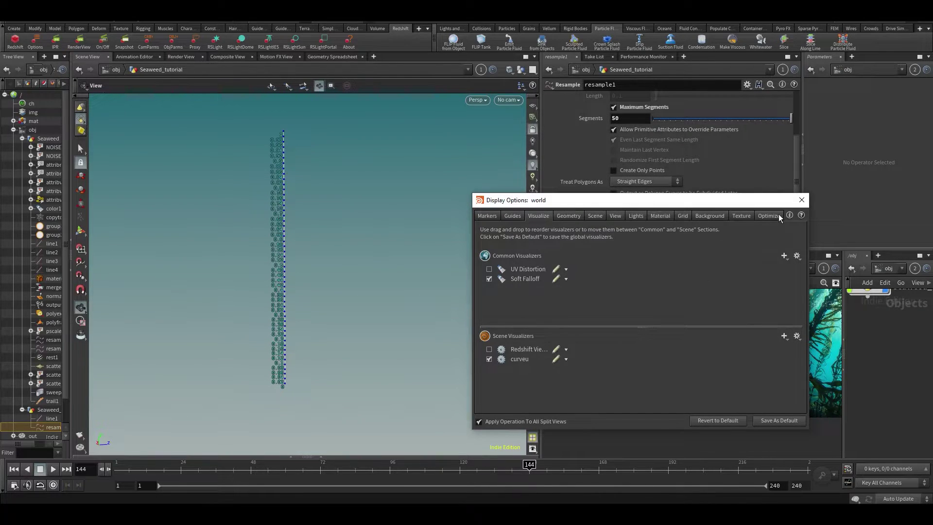
{"action": "left_click", "coordinate": [800, 201]}
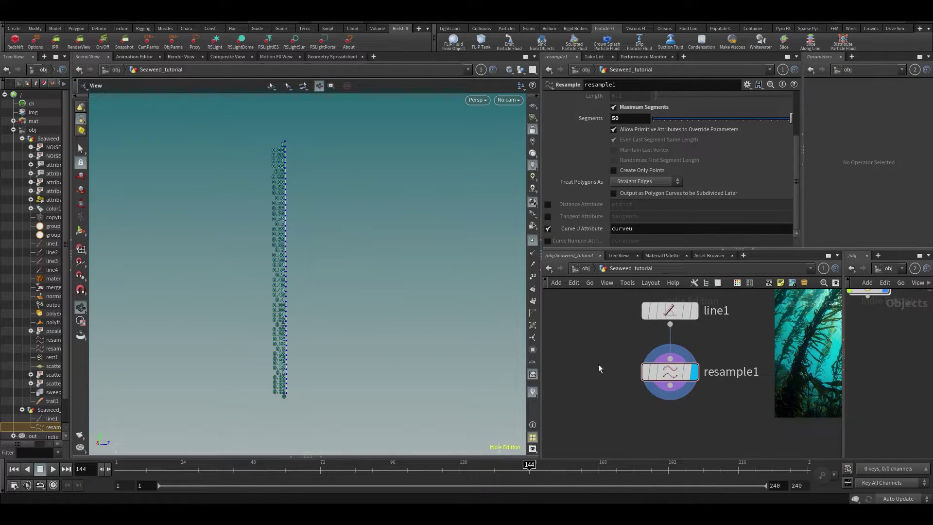
{"action": "key", "text": "d"}
{"action": "left_click", "coordinate": [490, 358]}
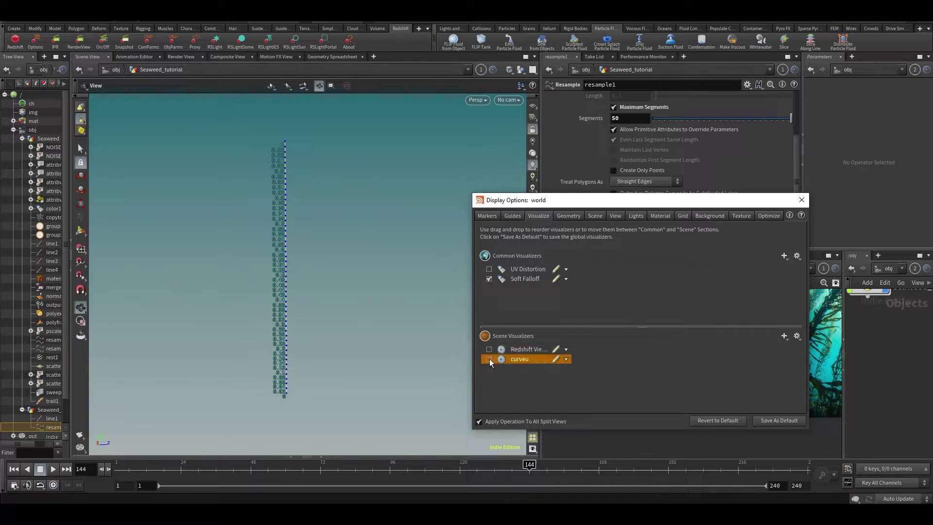
{"action": "left_click", "coordinate": [489, 358]}
{"action": "left_click", "coordinate": [802, 200]}
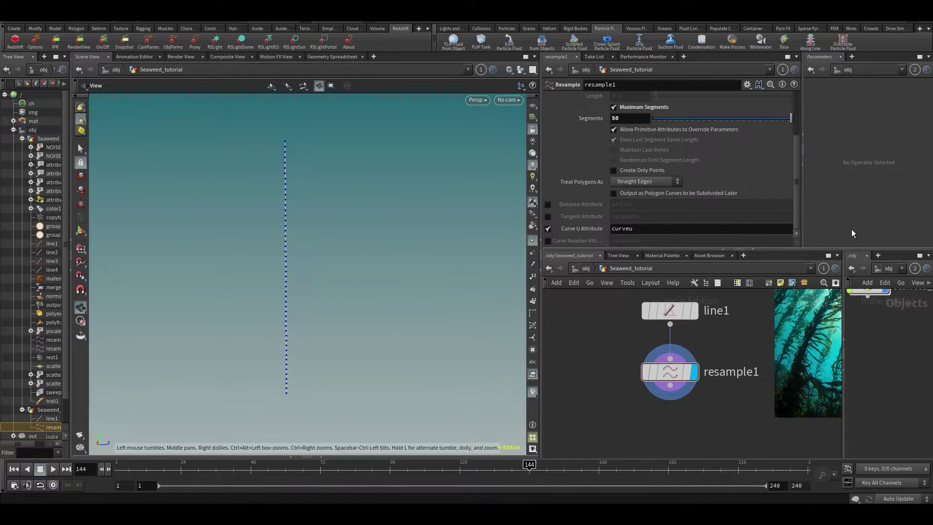
Step: Collapse the parameter and object panes to give the network editor more room
{"action": "left_click", "coordinate": [803, 164]}
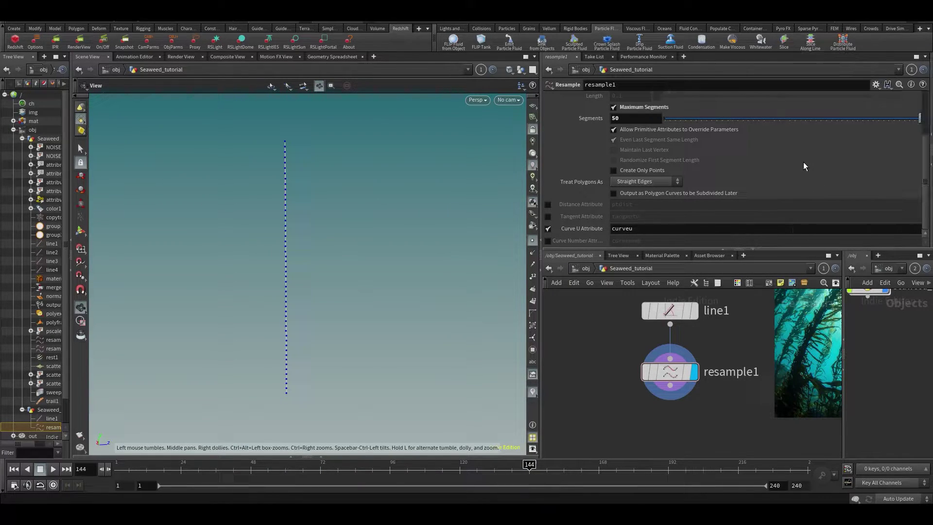
{"action": "left_click", "coordinate": [845, 372]}
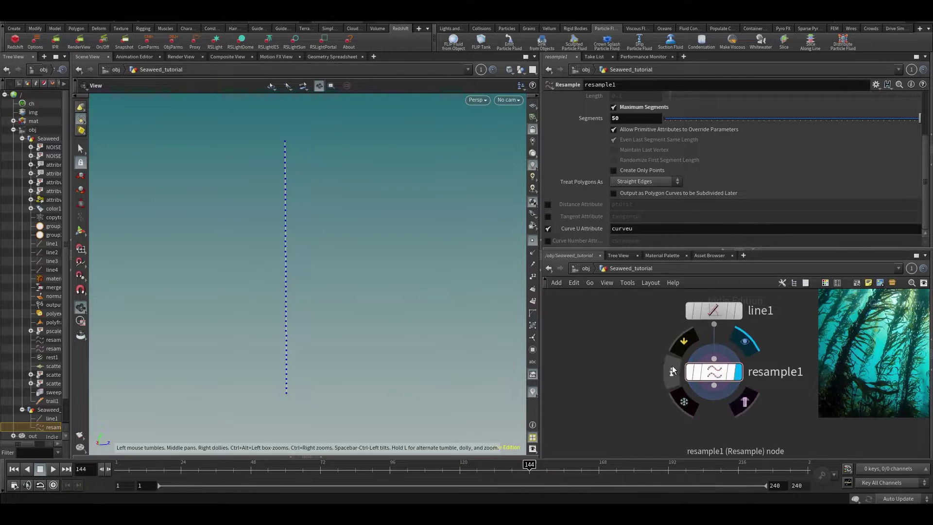
{"action": "left_click_drag", "start_coordinate": [686, 247], "coordinate": [685, 202]}
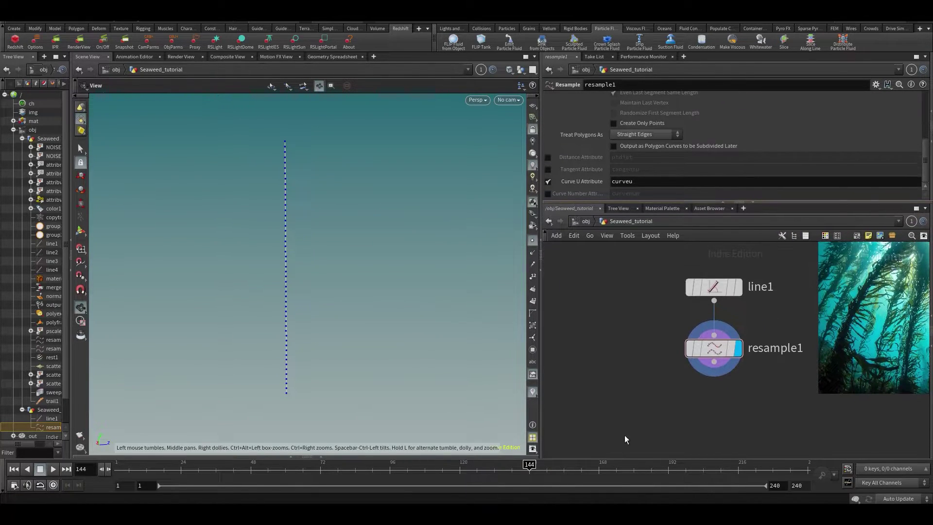
{"action": "middle_click_drag", "start_coordinate": [602, 417], "coordinate": [585, 375]}
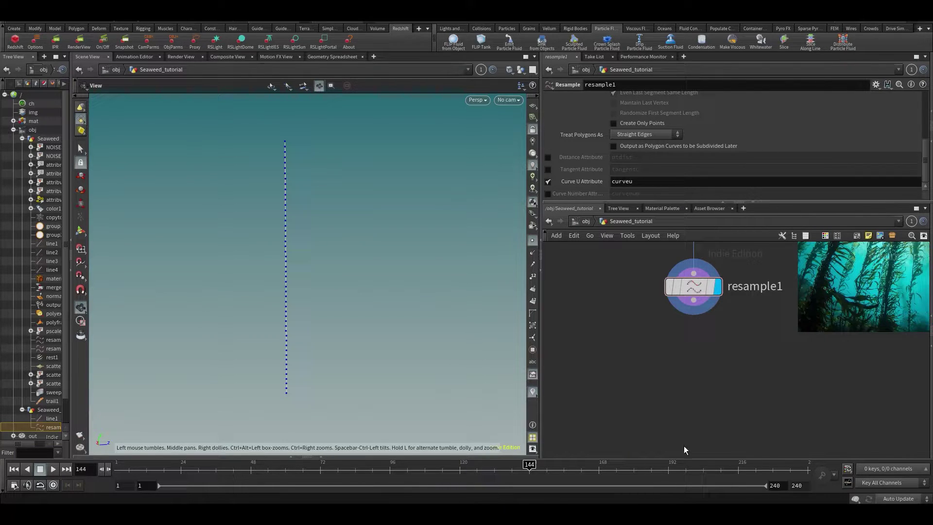
Step: Place an Attribute VOP below resample1 and dive inside attribvop1
{"action": "key", "text": "Tab"}
{"action": "type", "text": "avop"}
{"action": "key", "text": "Return"}
{"action": "left_click", "coordinate": [679, 340]}
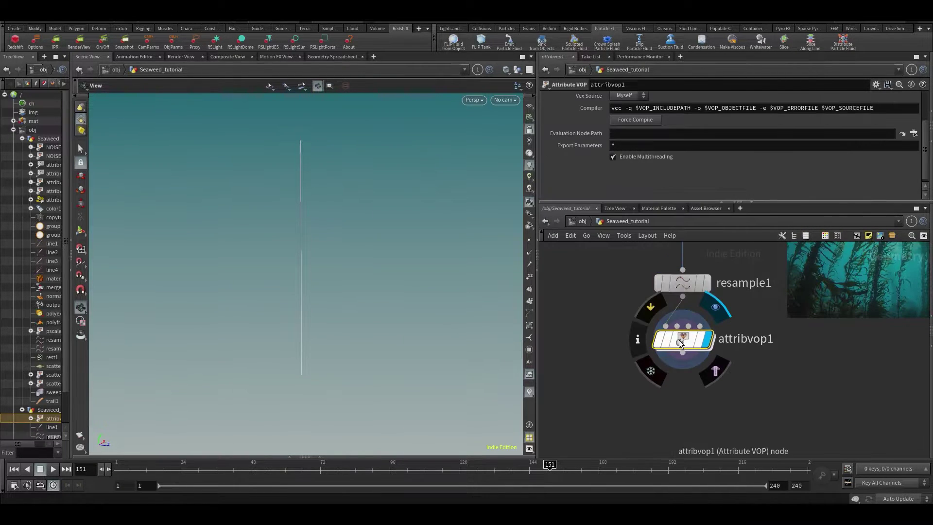
{"action": "double_click", "coordinate": [681, 343]}
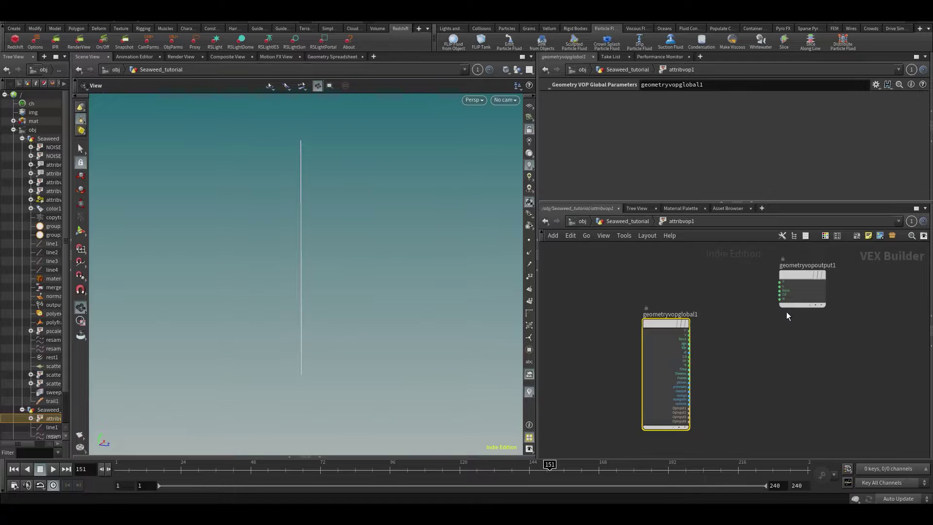
{"action": "left_click_drag", "start_coordinate": [747, 278], "coordinate": [843, 331]}
{"action": "scroll", "coordinate": [740, 328], "scroll_direction": "up", "scroll_amount": 2}
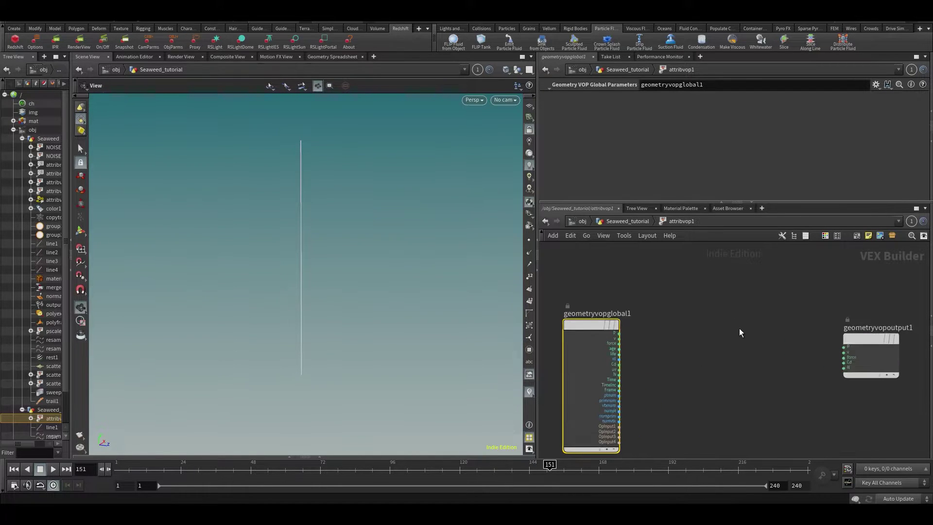
Step: Add a turbnoise1 Turbulent Noise node and wire global P into its pos input
{"action": "key", "text": "Tab"}
{"action": "type", "text": "turb"}
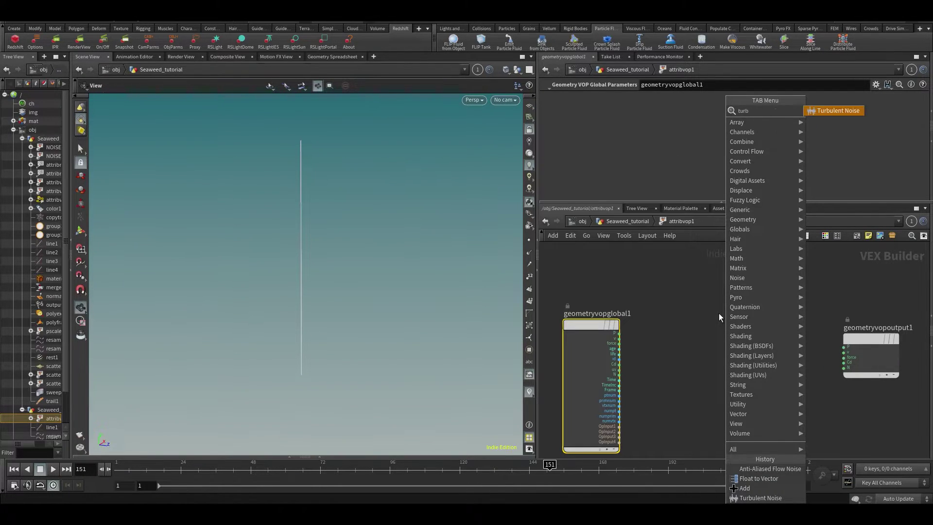
{"action": "key", "text": "Return"}
{"action": "left_click", "coordinate": [763, 334]}
{"action": "middle_click", "coordinate": [758, 336]}
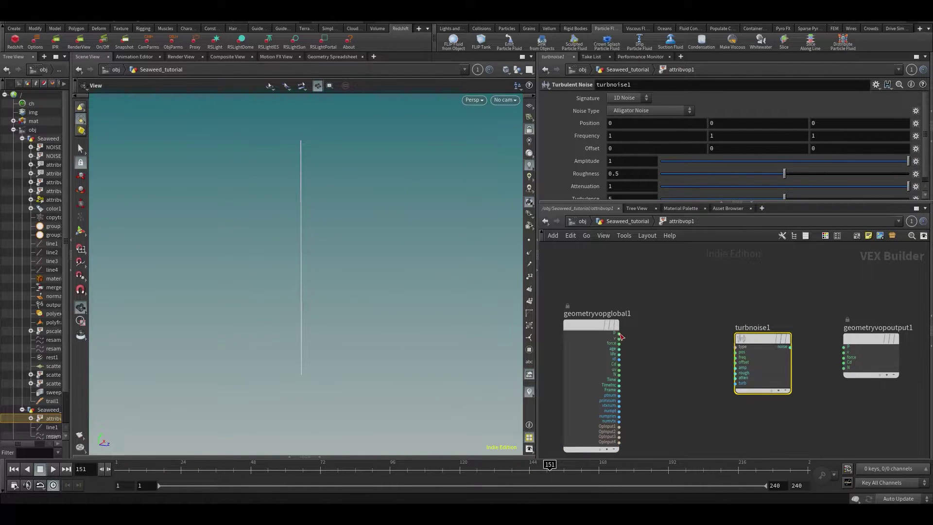
{"action": "left_click", "coordinate": [619, 334]}
{"action": "left_click", "coordinate": [751, 349]}
{"action": "left_click_drag", "start_coordinate": [742, 342], "coordinate": [731, 376]}
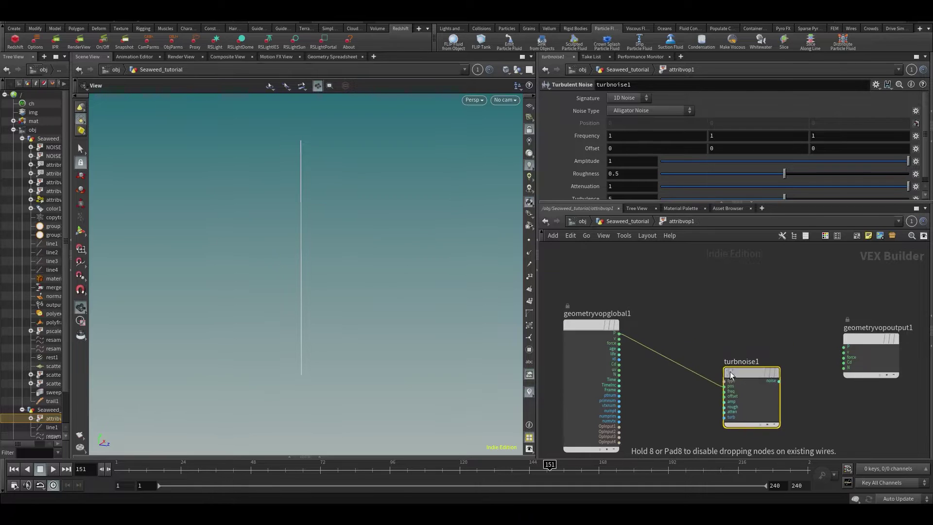
Step: Switch turbnoise1's signature to 3D Noise and bring up the node search for Add nodes
{"action": "left_click", "coordinate": [628, 98]}
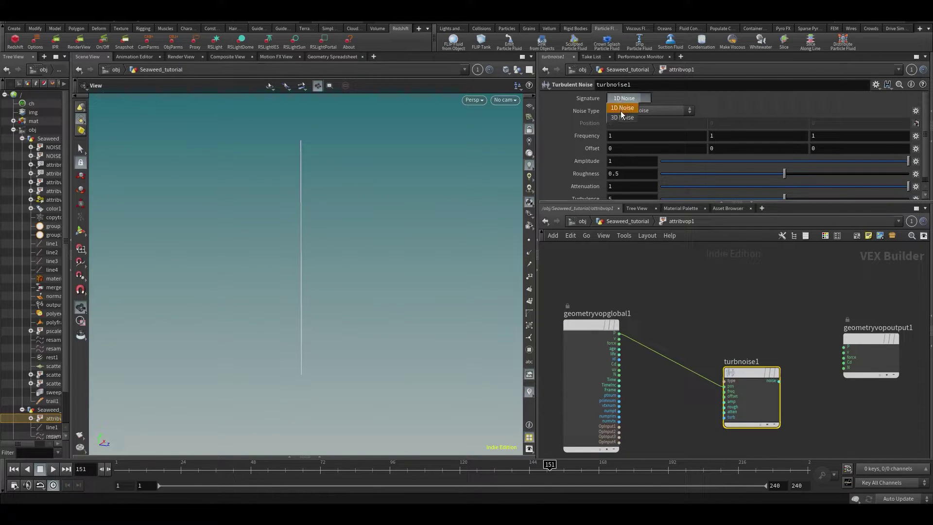
{"action": "left_click", "coordinate": [622, 118]}
{"action": "scroll", "coordinate": [790, 392], "scroll_direction": "up", "scroll_amount": 3}
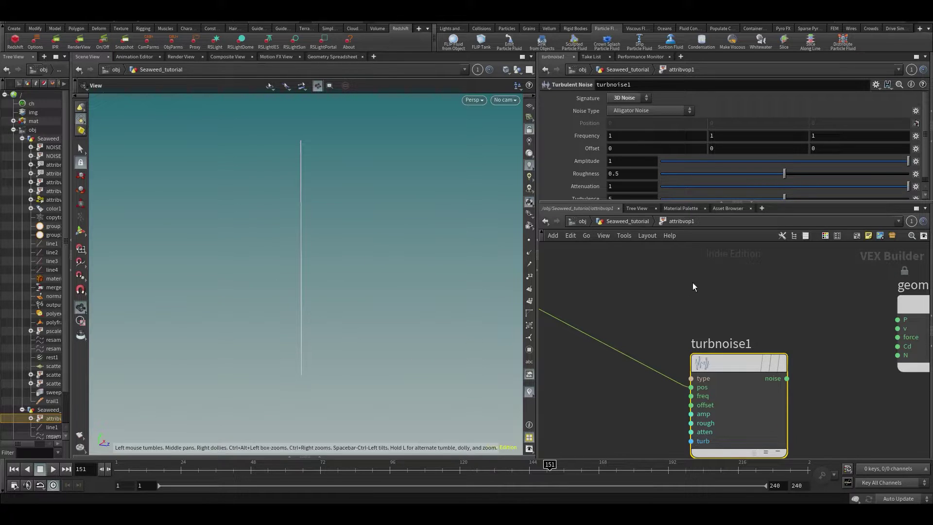
{"action": "scroll", "coordinate": [692, 287], "scroll_direction": "down", "scroll_amount": 3}
{"action": "key", "text": "Tab"}
Step: Place an Add node above turbnoise1 and wire point position P into its first input
{"action": "type", "text": "add"}
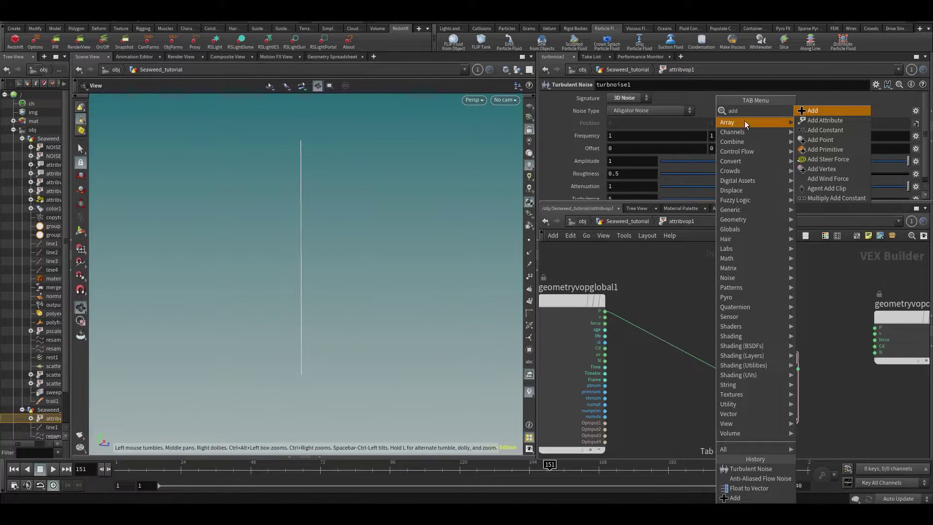
{"action": "left_click", "coordinate": [850, 108]}
{"action": "left_click", "coordinate": [729, 267]}
{"action": "left_click", "coordinate": [605, 312]}
{"action": "left_click", "coordinate": [697, 269]}
{"action": "scroll", "coordinate": [690, 271], "scroll_direction": "up", "scroll_amount": 2}
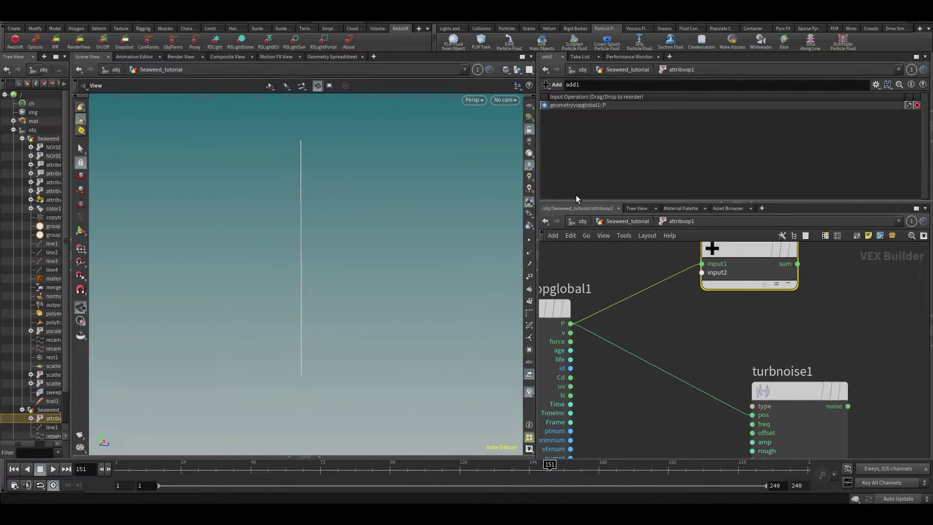
{"action": "left_click", "coordinate": [330, 56]}
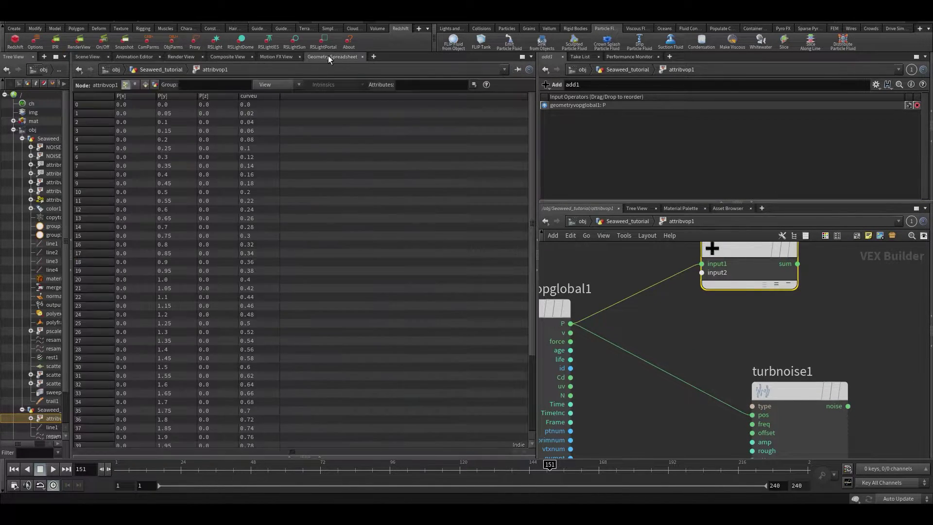
{"action": "left_click", "coordinate": [87, 57]}
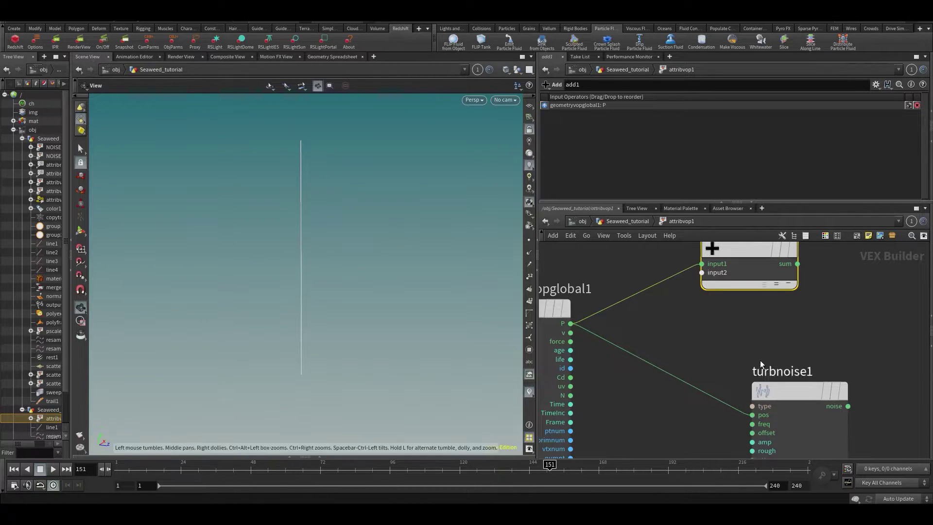
{"action": "scroll", "coordinate": [720, 343], "scroll_direction": "down", "scroll_amount": 3}
{"action": "left_click_drag", "start_coordinate": [687, 275], "coordinate": [737, 271]}
{"action": "left_click_drag", "start_coordinate": [712, 369], "coordinate": [692, 369]}
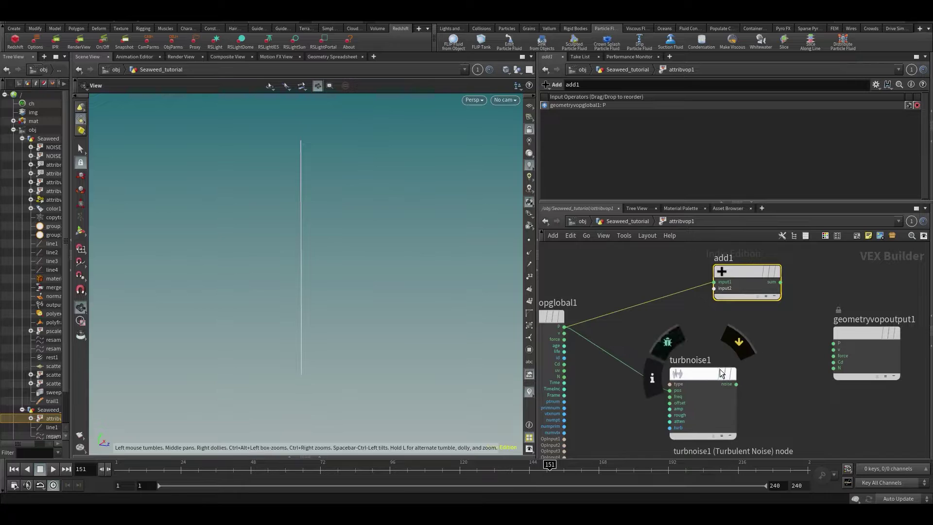
Step: Wire turbnoise1's noise into add1, send the sum to output P, and set Amplitude 0.561 with lower Roughness
{"action": "left_click", "coordinate": [737, 384]}
{"action": "left_click", "coordinate": [714, 289]}
{"action": "middle_click_drag", "start_coordinate": [714, 288], "coordinate": [648, 303]}
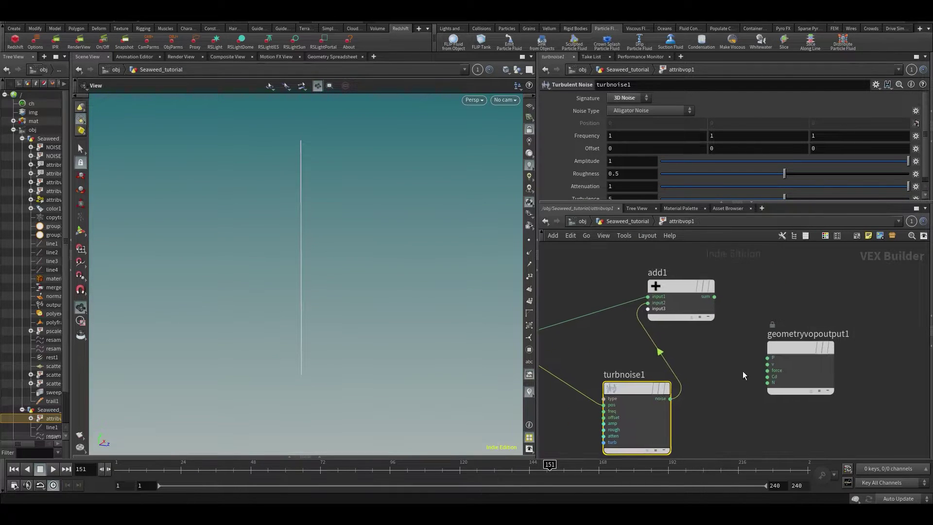
{"action": "left_click", "coordinate": [714, 297]}
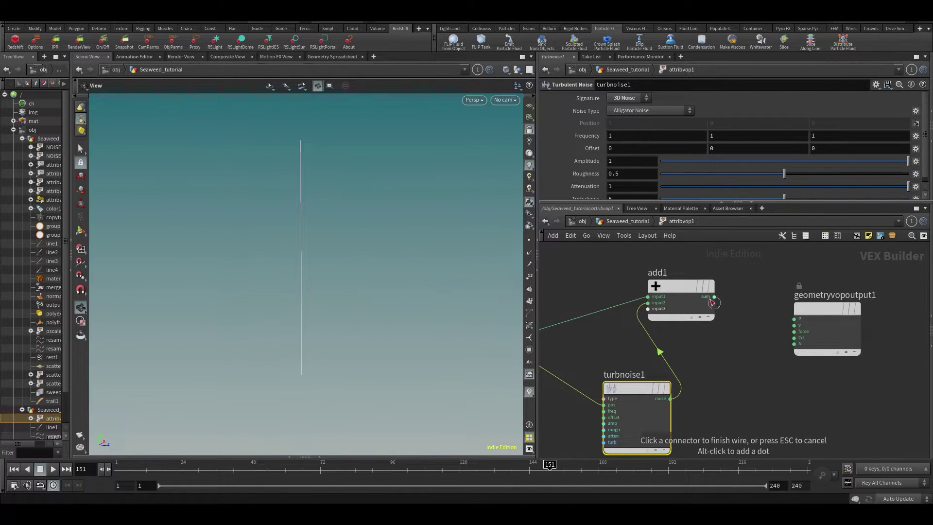
{"action": "left_click", "coordinate": [794, 319]}
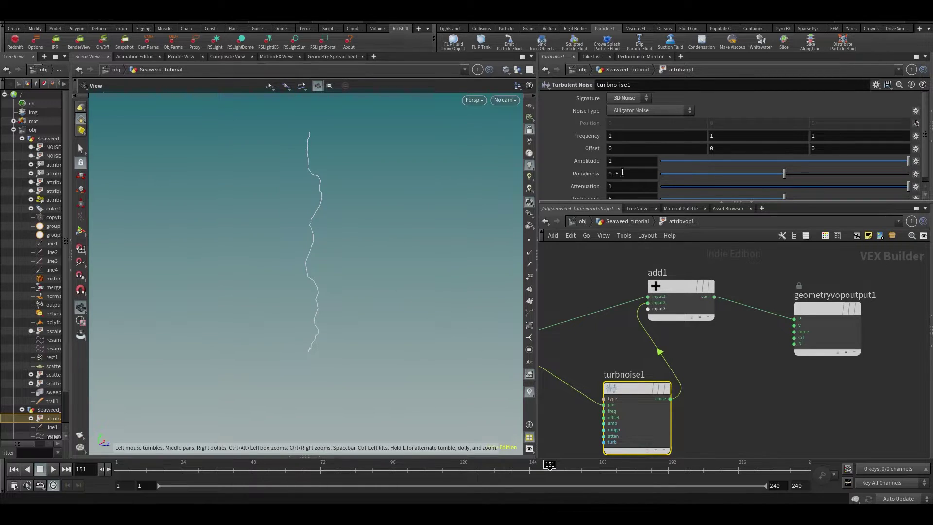
{"action": "left_click_drag", "start_coordinate": [808, 161], "coordinate": [854, 166]}
{"action": "left_click_drag", "start_coordinate": [783, 174], "coordinate": [750, 183]}
Step: Shift the noise Offset Y to -0.4 and save the scene
{"action": "key", "text": "h"}
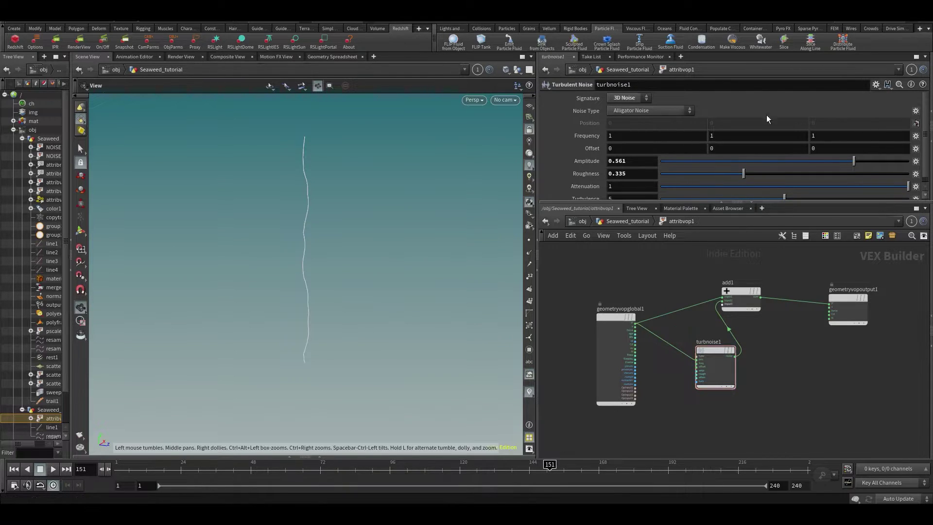
{"action": "scroll", "coordinate": [710, 417], "scroll_direction": "up", "scroll_amount": 3}
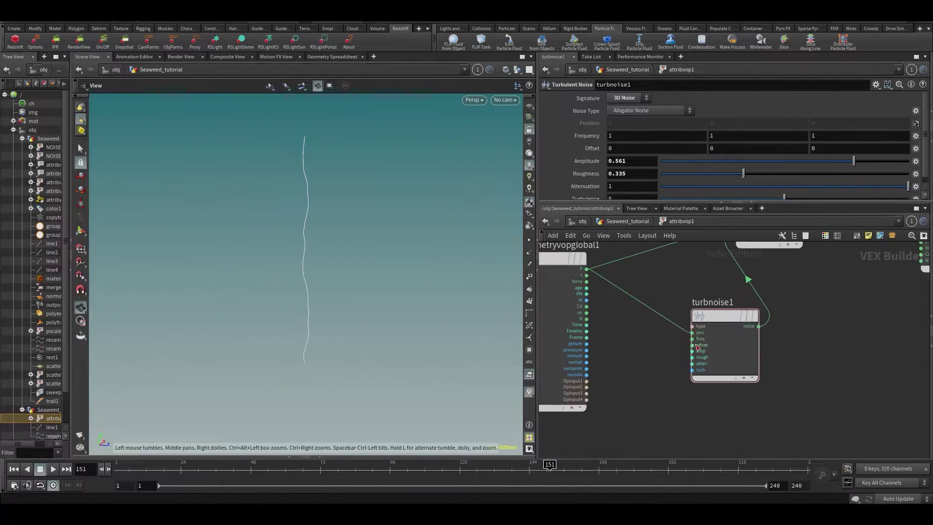
{"action": "middle_click_drag", "start_coordinate": [719, 148], "coordinate": [687, 197]}
{"action": "key", "text": "ctrl+s"}
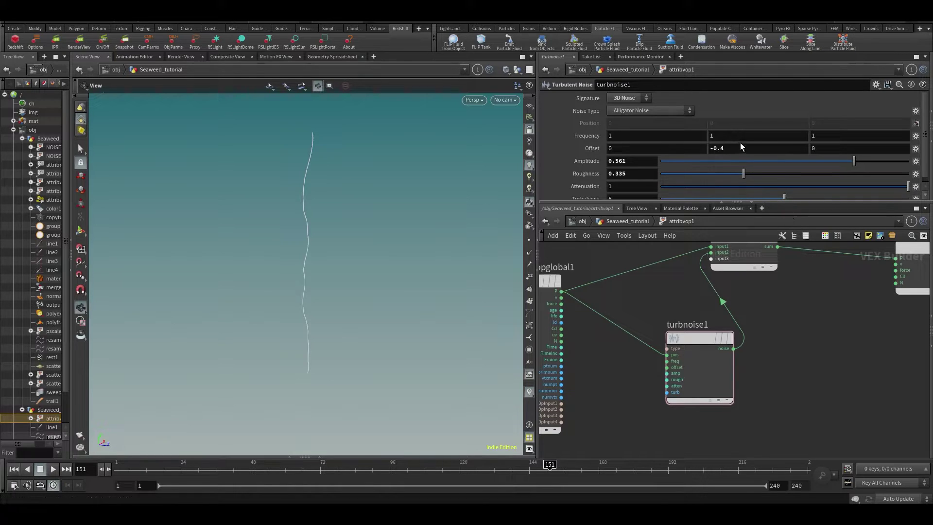
Step: Set the noise Offset Y to the $T expression and play the animation to check it
{"action": "double_click", "coordinate": [721, 148]}
{"action": "type", "text": "$T"}
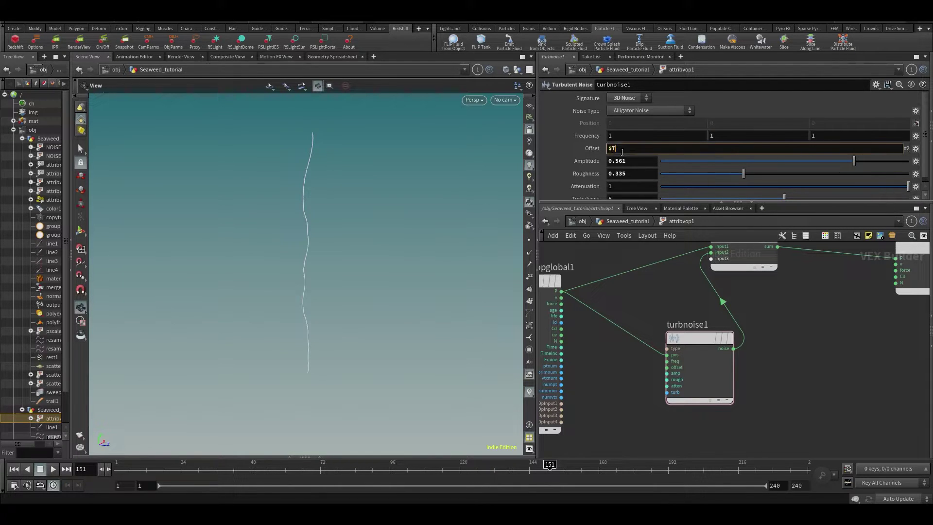
{"action": "key", "text": "Return"}
{"action": "key", "text": "u"}
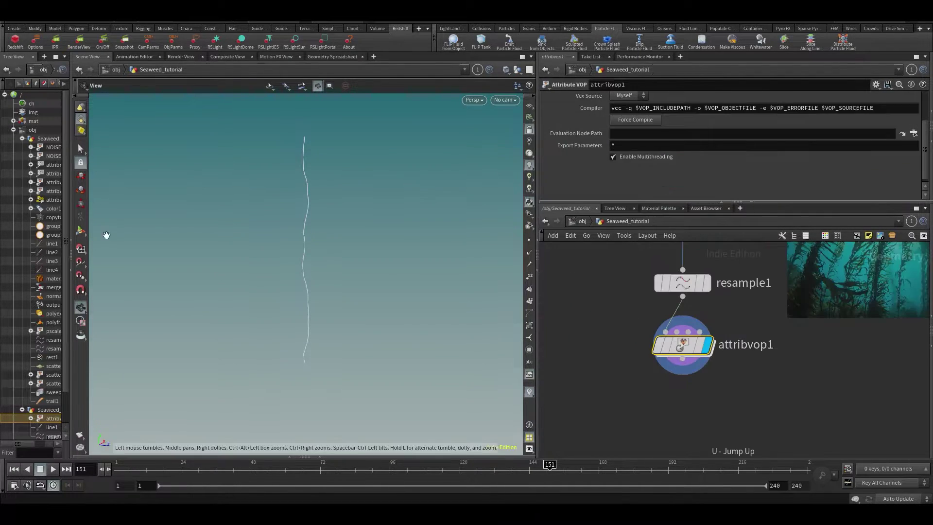
{"action": "key", "text": "Up"}
{"action": "key", "text": "ctrl+Up"}
{"action": "key", "text": "ctrl+z"}
Step: Reset turbnoise1's Offset to 0 and save the scene as weadweed_v001.hiplc
{"action": "double_click", "coordinate": [684, 347]}
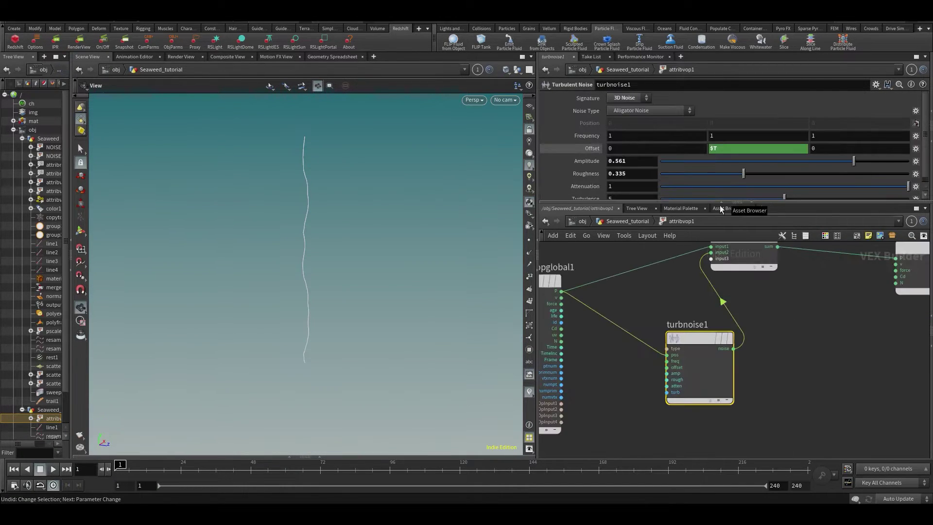
{"action": "left_click", "coordinate": [778, 149]}
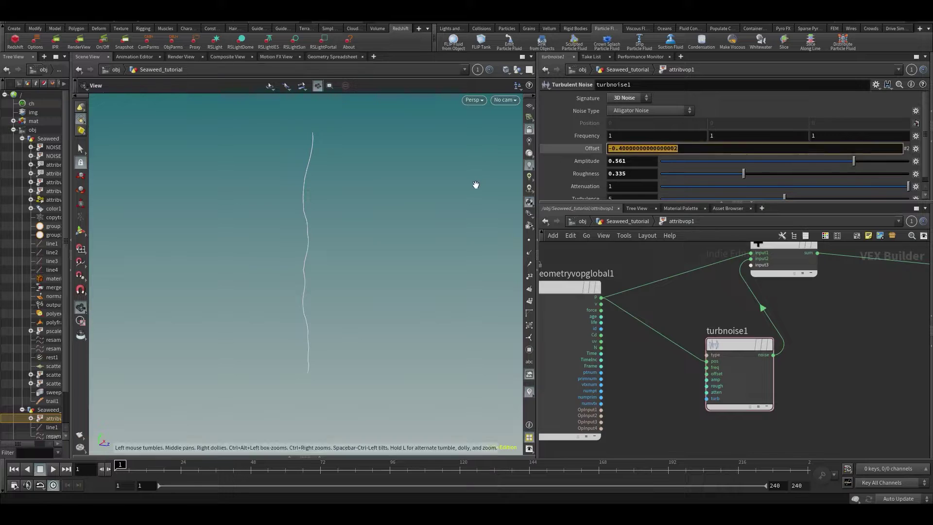
{"action": "type", "text": "0"}
{"action": "key", "text": "Return"}
{"action": "middle_click_drag", "start_coordinate": [891, 386], "coordinate": [874, 385]}
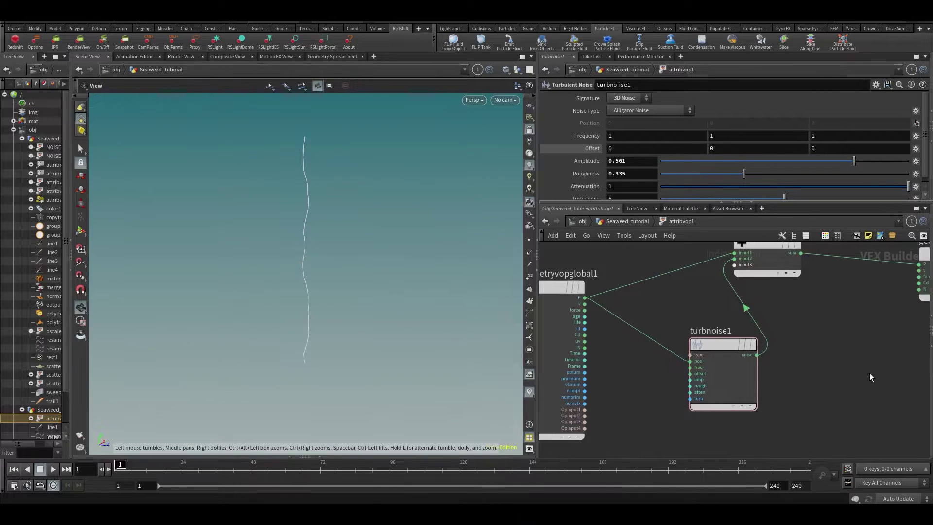
{"action": "key", "text": "ctrl+s"}
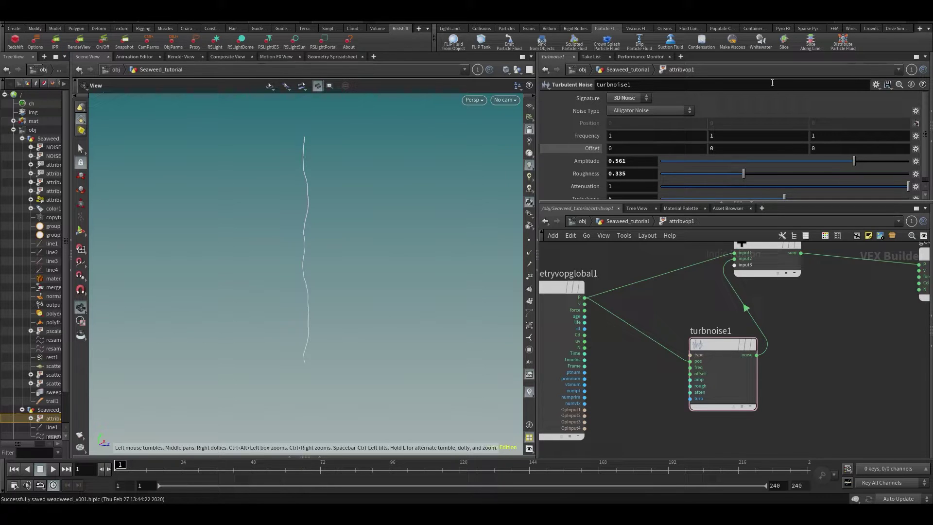
Step: Rearrange geometryvopglobal1, turbnoise1, add1 and the output node into a tidier layout
{"action": "middle_click_drag", "start_coordinate": [626, 370], "coordinate": [710, 364]}
{"action": "scroll", "coordinate": [709, 364], "scroll_direction": "down", "scroll_amount": 1}
{"action": "left_click_drag", "start_coordinate": [640, 299], "coordinate": [581, 303]}
{"action": "middle_click_drag", "start_coordinate": [848, 330], "coordinate": [727, 372]}
{"action": "scroll", "coordinate": [727, 373], "scroll_direction": "down", "scroll_amount": 2}
{"action": "left_click_drag", "start_coordinate": [812, 326], "coordinate": [830, 313]}
{"action": "left_click_drag", "start_coordinate": [716, 323], "coordinate": [738, 314]}
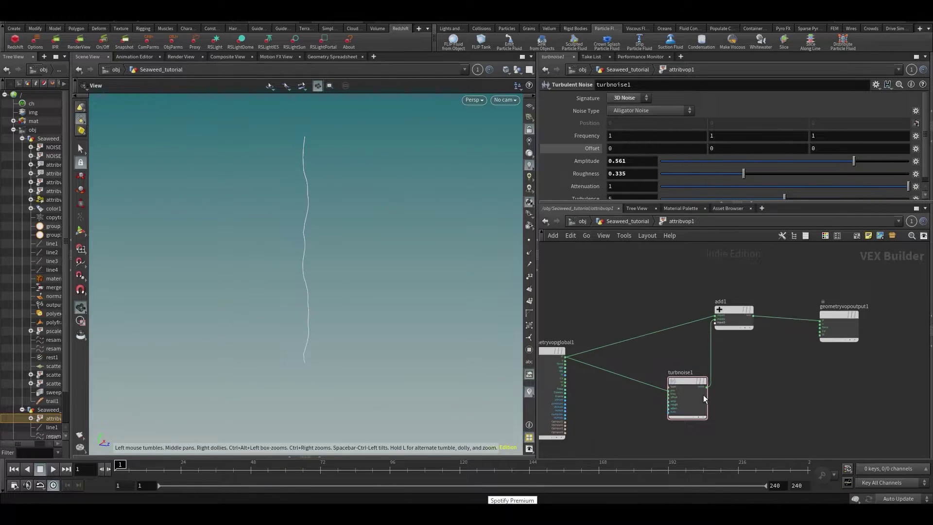
{"action": "scroll", "coordinate": [706, 389], "scroll_direction": "up", "scroll_amount": 2}
{"action": "left_click_drag", "start_coordinate": [681, 376], "coordinate": [701, 364]}
{"action": "scroll", "coordinate": [657, 384], "scroll_direction": "up", "scroll_amount": 2}
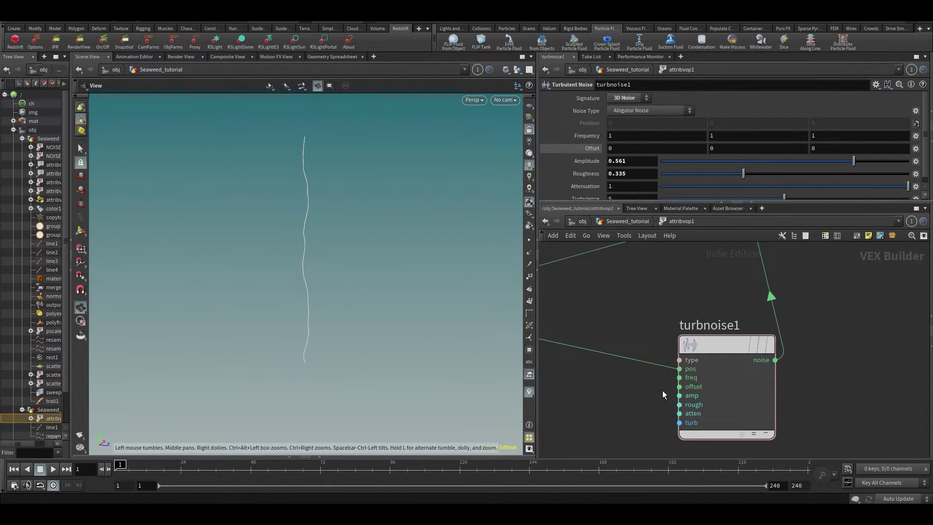
{"action": "middle_click_drag", "start_coordinate": [670, 387], "coordinate": [775, 334]}
{"action": "scroll", "coordinate": [704, 325], "scroll_direction": "down", "scroll_amount": 2}
{"action": "scroll", "coordinate": [774, 333], "scroll_direction": "down", "scroll_amount": 1}
{"action": "left_click_drag", "start_coordinate": [627, 265], "coordinate": [569, 287]}
{"action": "scroll", "coordinate": [765, 366], "scroll_direction": "up", "scroll_amount": 4}
{"action": "scroll", "coordinate": [743, 368], "scroll_direction": "down", "scroll_amount": 3}
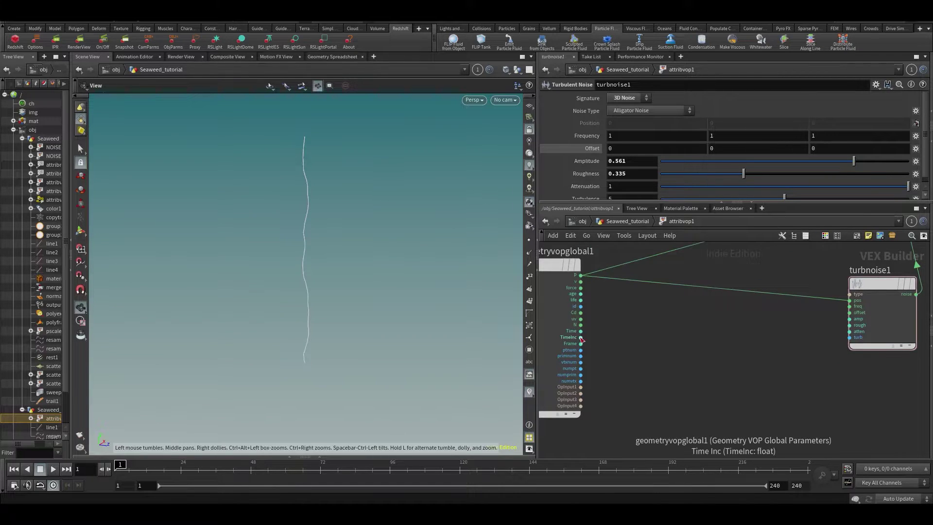
{"action": "scroll", "coordinate": [630, 341], "scroll_direction": "up", "scroll_amount": 1}
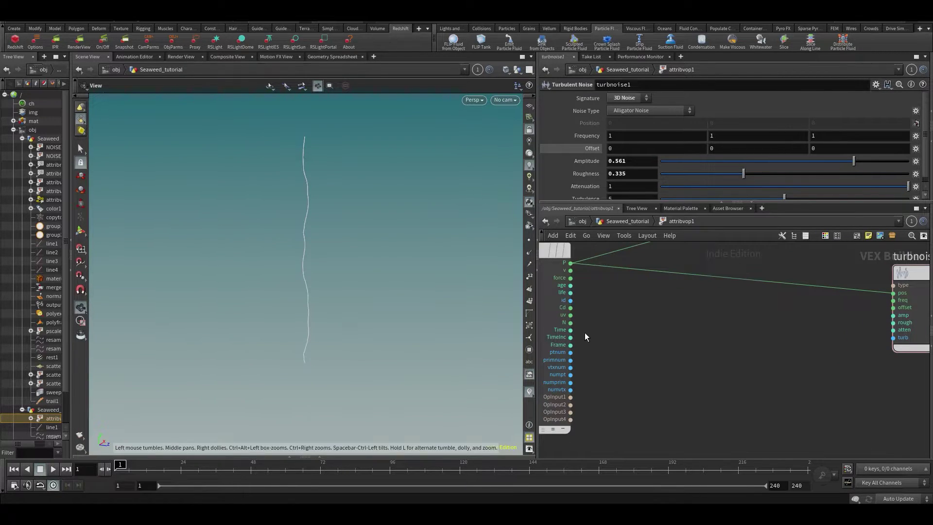
Step: Connect the global Time output to turbnoise1's offset input
{"action": "left_click", "coordinate": [572, 330]}
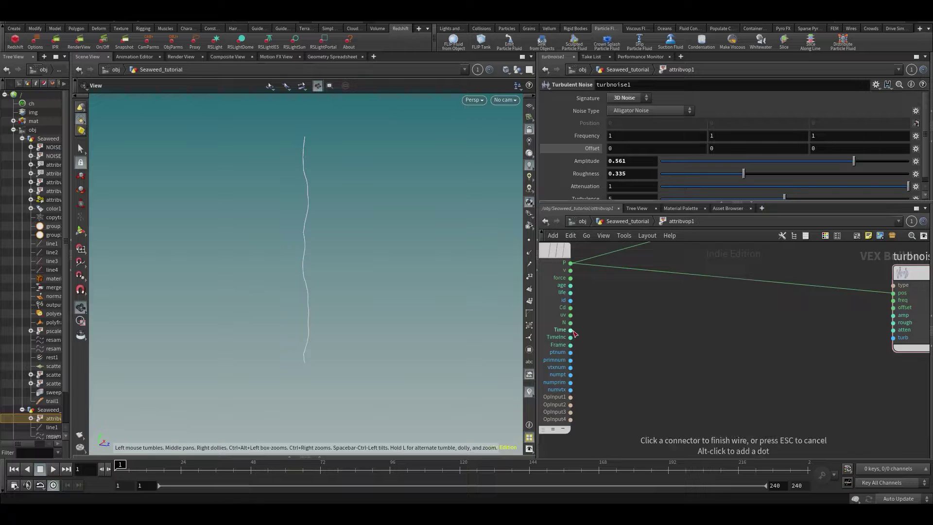
{"action": "left_click", "coordinate": [893, 307]}
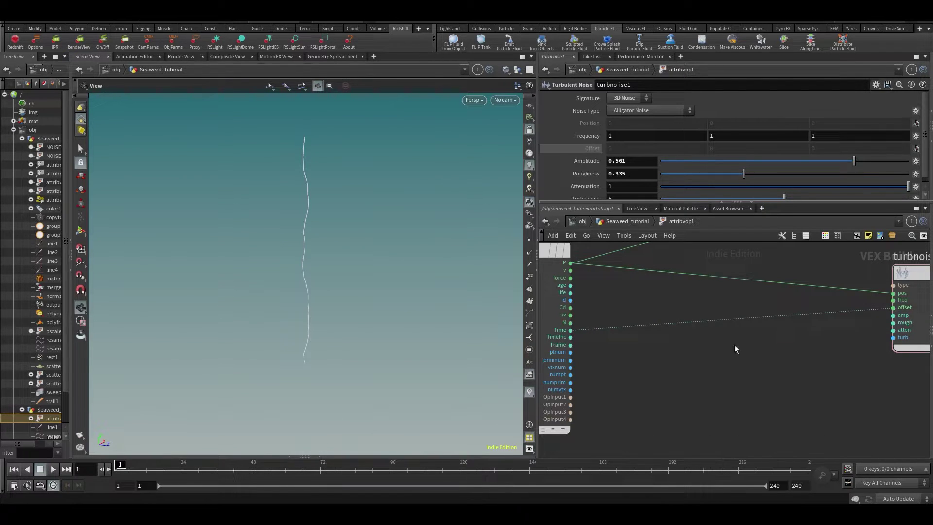
{"action": "scroll", "coordinate": [682, 354], "scroll_direction": "up", "scroll_amount": 1}
{"action": "middle_click_drag", "start_coordinate": [682, 354], "coordinate": [771, 350]}
{"action": "key", "text": "ctrl+z"}
{"action": "middle_click_drag", "start_coordinate": [736, 339], "coordinate": [591, 377]}
{"action": "left_click", "coordinate": [877, 333]}
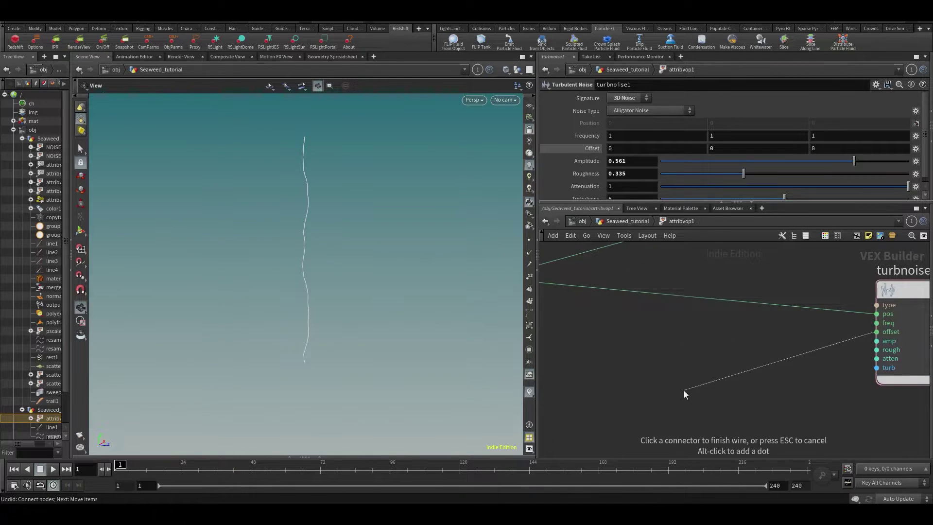
{"action": "middle_click_drag", "start_coordinate": [684, 389], "coordinate": [806, 358]}
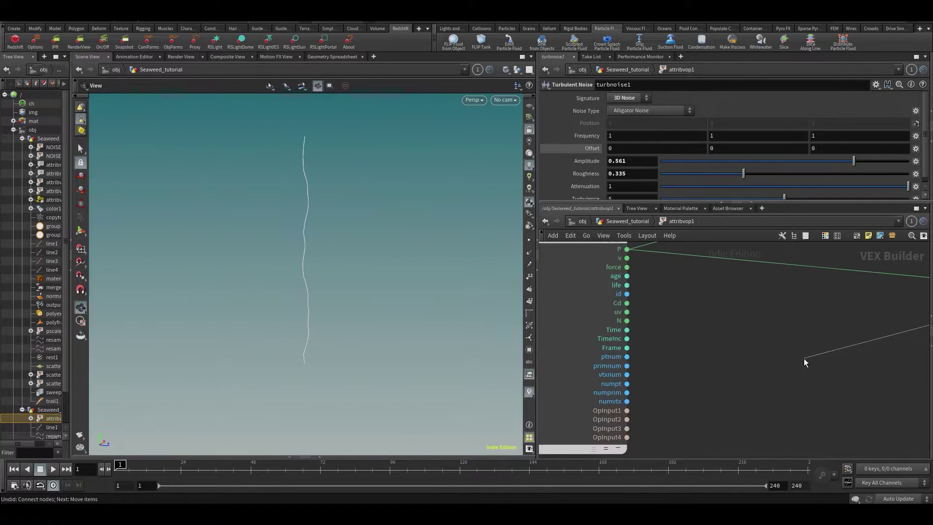
{"action": "left_click", "coordinate": [627, 330]}
{"action": "middle_click_drag", "start_coordinate": [736, 369], "coordinate": [669, 385]}
{"action": "scroll", "coordinate": [837, 357], "scroll_direction": "down", "scroll_amount": 2}
{"action": "middle_click_drag", "start_coordinate": [900, 381], "coordinate": [852, 359]}
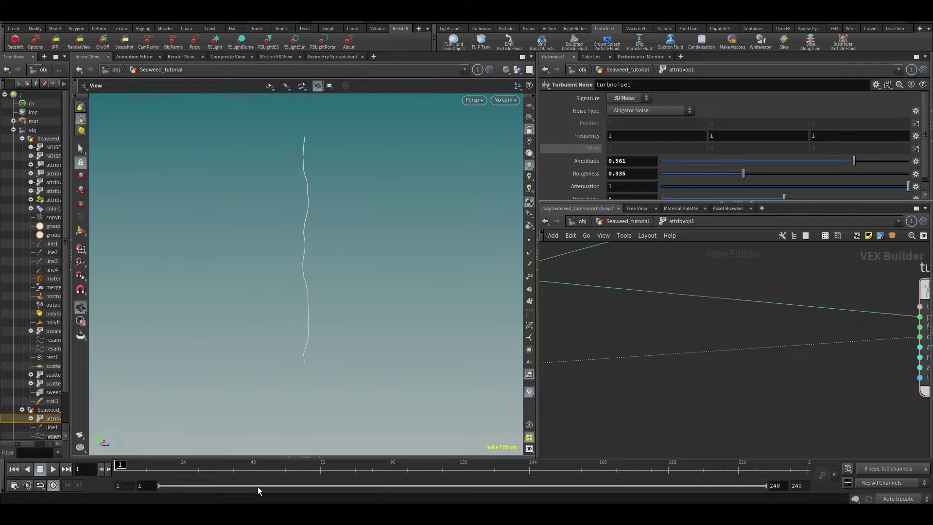
Step: Preview the animated strand, then undo the Time wire into the noise offset
{"action": "mouse_move", "coordinate": [373, 468]}
{"action": "left_mouse_down"}
{"action": "mouse_move", "coordinate": [510, 467]}
{"action": "mouse_move", "coordinate": [384, 466]}
{"action": "left_mouse_up"}
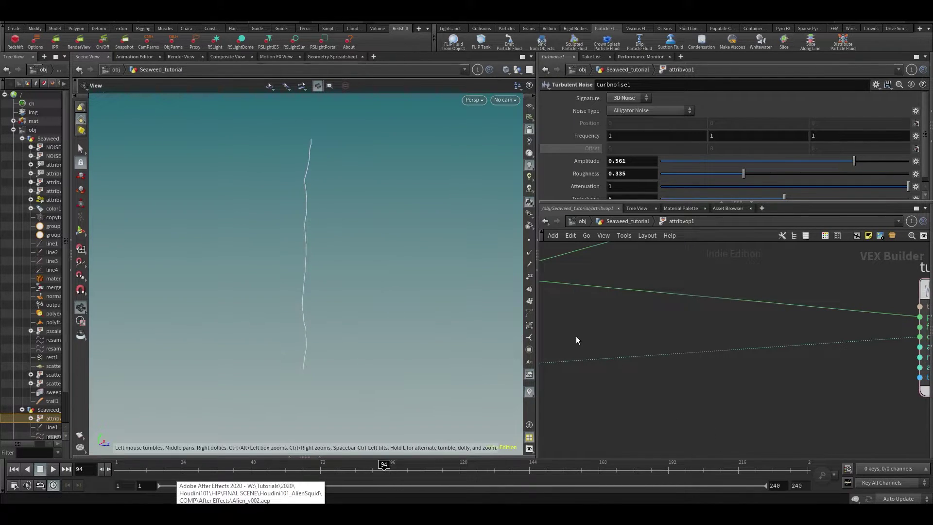
{"action": "key", "text": "Up"}
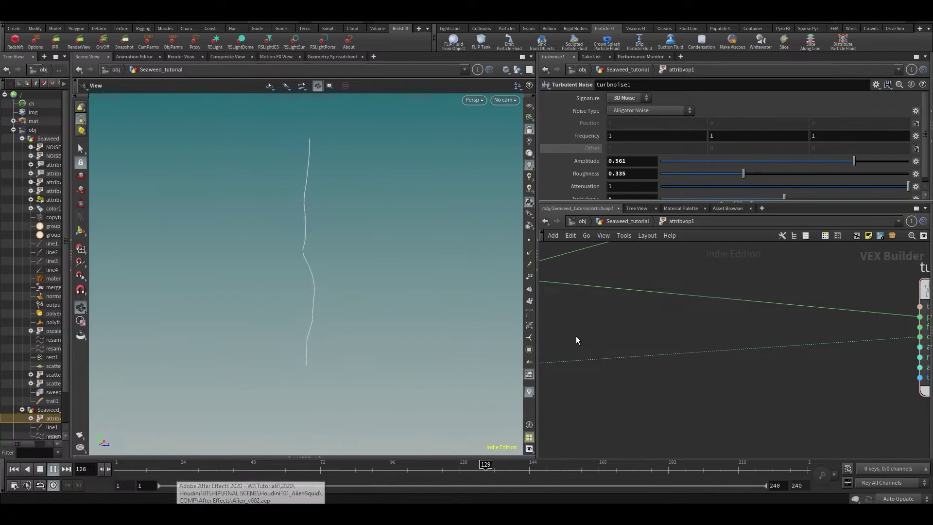
{"action": "key", "text": "Up"}
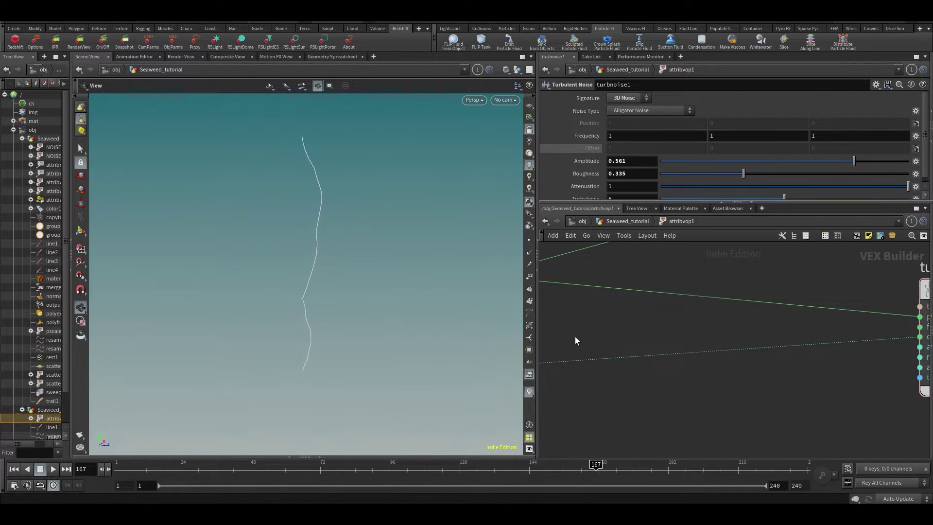
{"action": "scroll", "coordinate": [661, 390], "scroll_direction": "down", "scroll_amount": 3}
{"action": "key", "text": "ctrl+z"}
{"action": "middle_click_drag", "start_coordinate": [661, 389], "coordinate": [698, 364]}
Step: Add a Float to Vector node and wire its vector output into turbnoise1's offset
{"action": "key", "text": "Tab"}
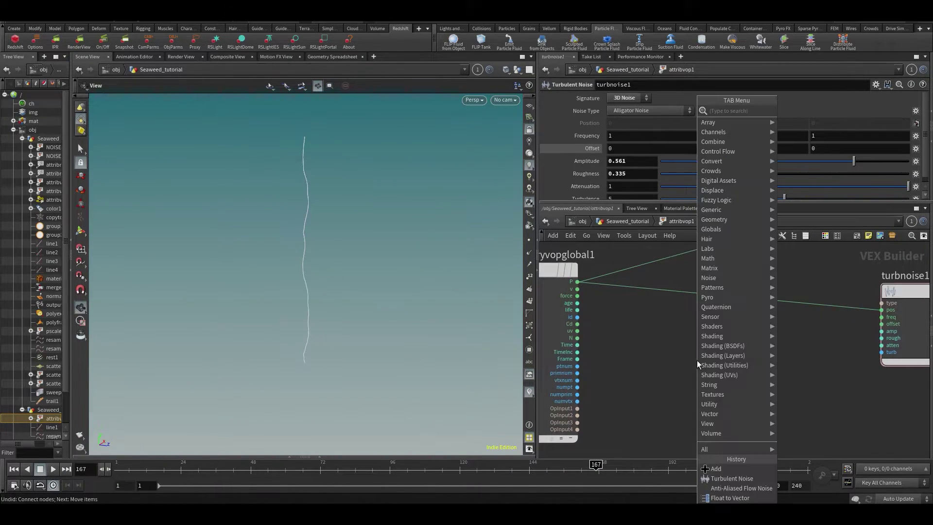
{"action": "type", "text": "f"}
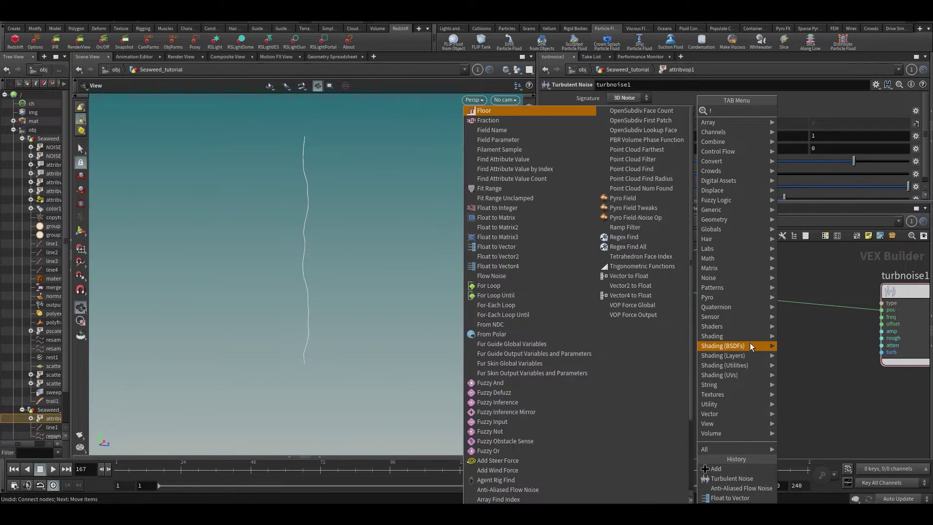
{"action": "type", "text": "tv"}
{"action": "left_click", "coordinate": [819, 111]}
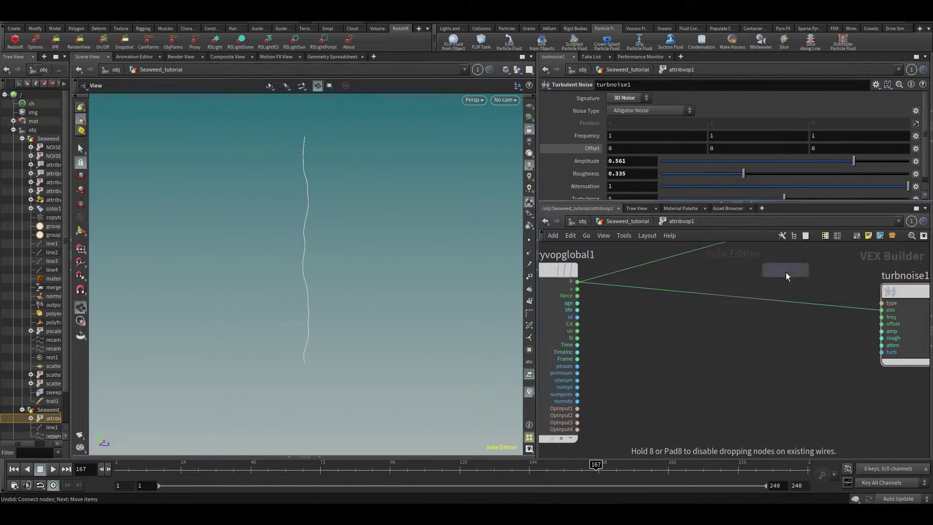
{"action": "left_click", "coordinate": [751, 335]}
{"action": "middle_click_drag", "start_coordinate": [655, 363], "coordinate": [674, 354]}
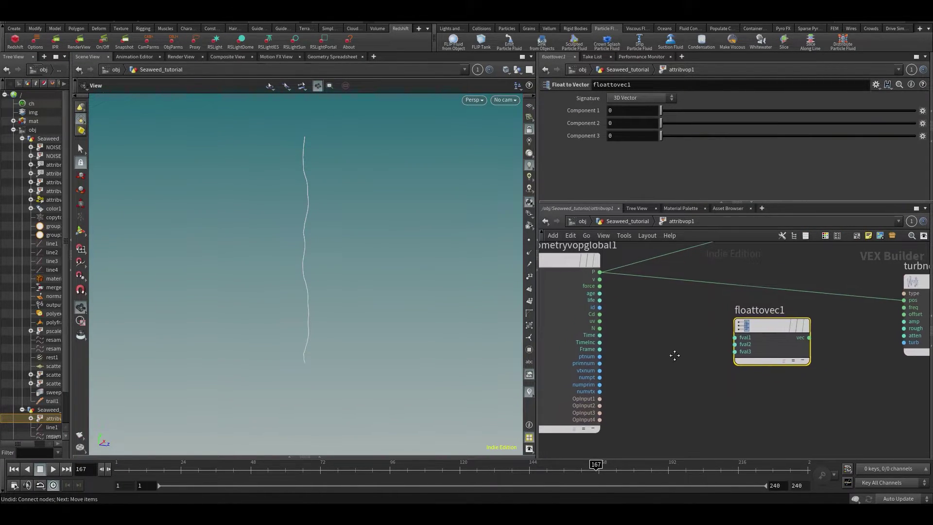
{"action": "left_click", "coordinate": [905, 315]}
{"action": "left_click", "coordinate": [810, 338]}
{"action": "left_click_drag", "start_coordinate": [758, 322], "coordinate": [752, 324]}
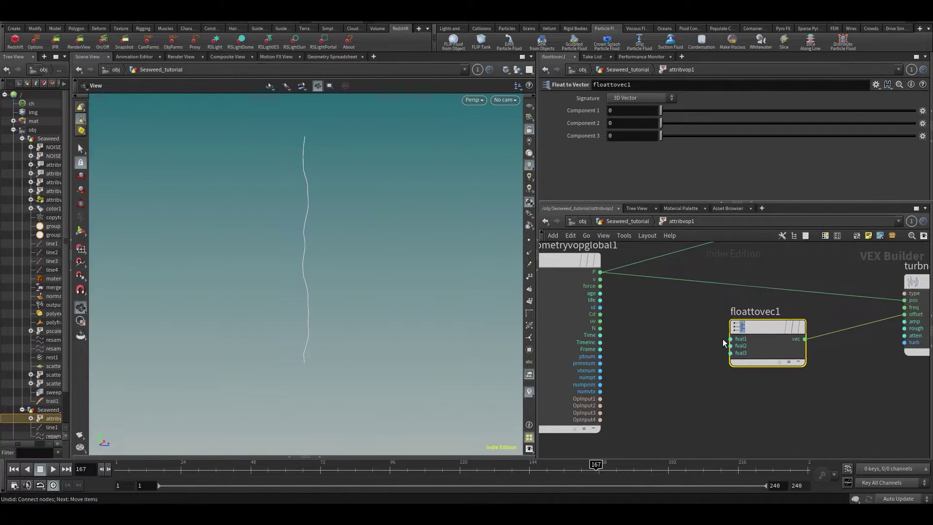
Step: Drive floattovec1's fval2 with Time, preview the motion at frame 75, and save
{"action": "left_click_drag", "start_coordinate": [706, 120], "coordinate": [924, 123]}
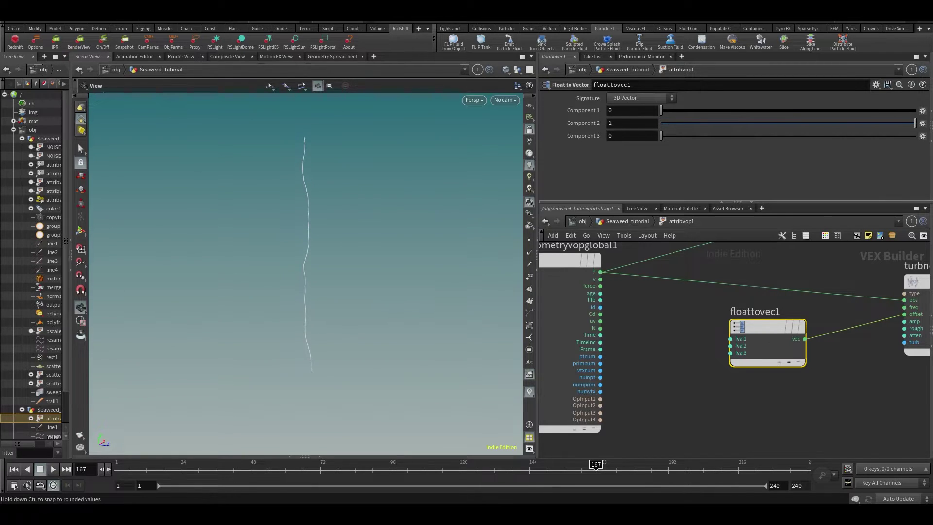
{"action": "key", "text": "ctrl+z"}
{"action": "scroll", "coordinate": [726, 347], "scroll_direction": "up", "scroll_amount": 3}
{"action": "left_click", "coordinate": [733, 344]}
{"action": "middle_click_drag", "start_coordinate": [679, 352], "coordinate": [760, 319]}
{"action": "scroll", "coordinate": [596, 341], "scroll_direction": "down", "scroll_amount": 3}
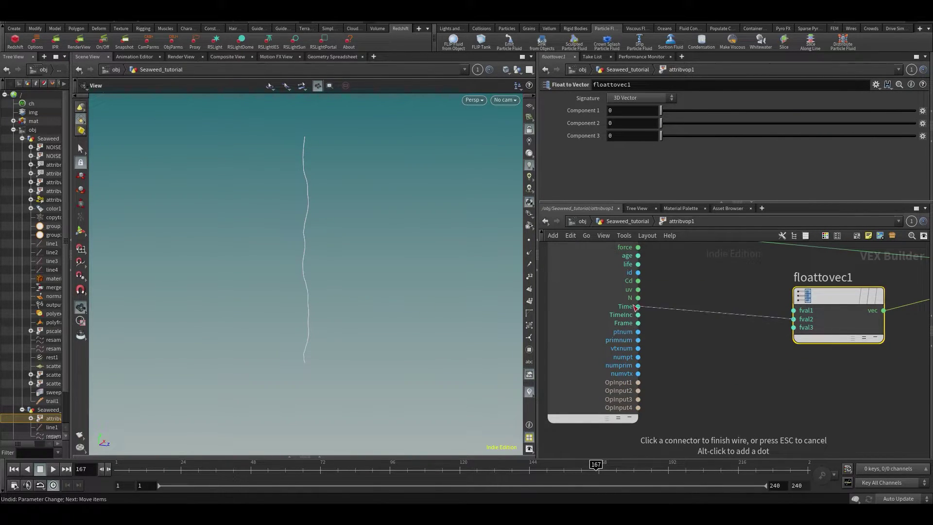
{"action": "left_click", "coordinate": [591, 309]}
{"action": "left_click_drag", "start_coordinate": [260, 467], "coordinate": [489, 460]}
{"action": "key", "text": "Up"}
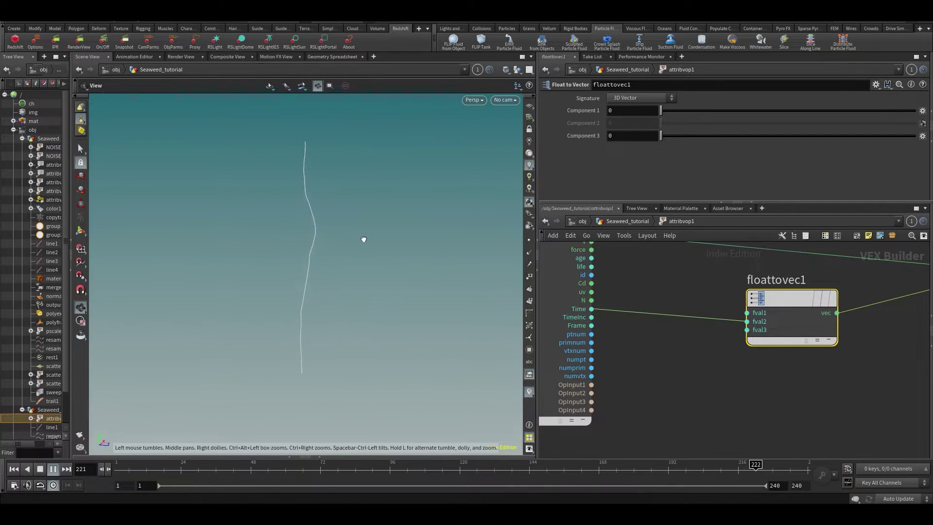
{"action": "left_click_drag", "start_coordinate": [306, 470], "coordinate": [330, 470]}
{"action": "key", "text": "h"}
{"action": "key", "text": "ctrl+s"}
Step: Wire Time into all three floattovec1 components and preview the resulting motion
{"action": "mouse_move", "coordinate": [743, 332]}
{"action": "scroll", "coordinate": [710, 316], "scroll_direction": "up", "scroll_amount": 4}
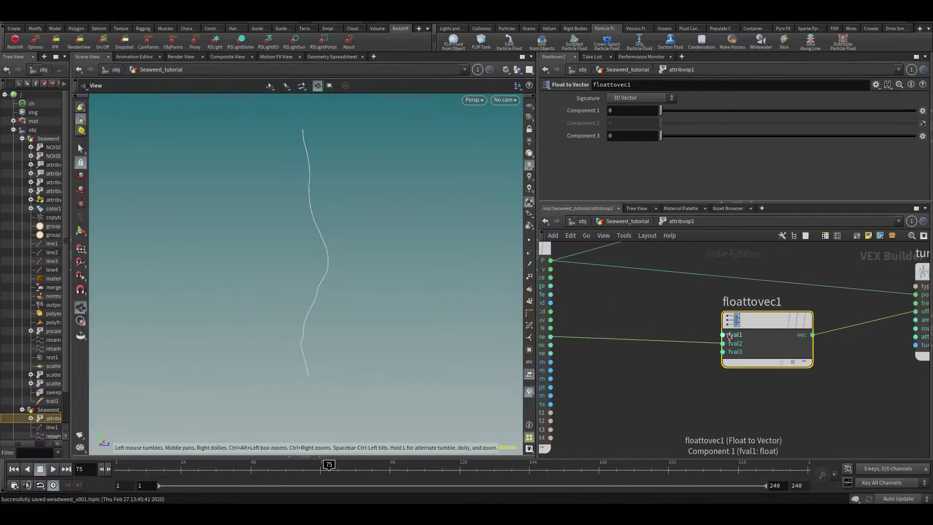
{"action": "middle_click_drag", "start_coordinate": [711, 316], "coordinate": [743, 297]}
{"action": "left_click", "coordinate": [613, 316]}
{"action": "key", "text": "ctrl+z"}
{"action": "left_click", "coordinate": [613, 307]}
{"action": "left_click", "coordinate": [785, 306]}
{"action": "left_click", "coordinate": [785, 322]}
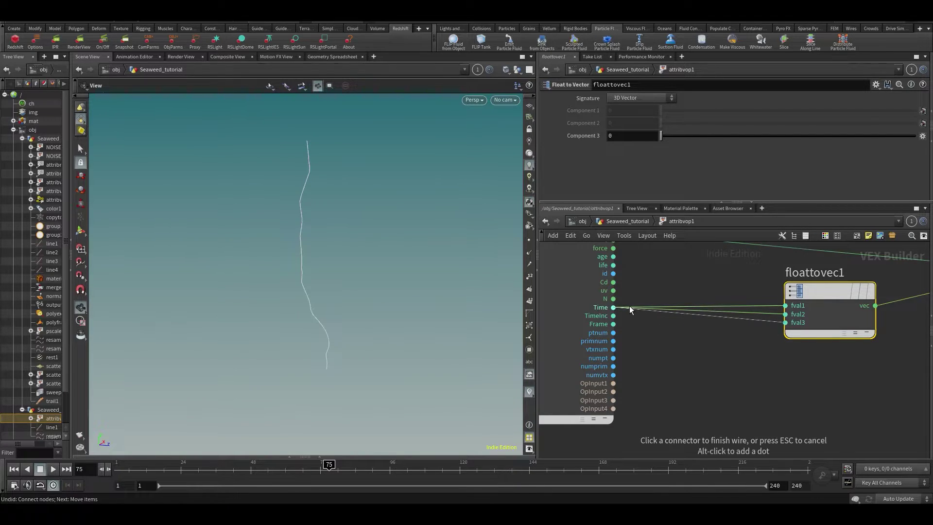
{"action": "left_click", "coordinate": [613, 307]}
{"action": "left_click_drag", "start_coordinate": [331, 469], "coordinate": [715, 469]}
Step: Disconnect Time from fval1 and fval3, leaving only fval2, and reposition floattovec1
{"action": "key", "text": "ctrl+z"}
{"action": "key", "text": "ctrl+z"}
{"action": "middle_click_drag", "start_coordinate": [817, 375], "coordinate": [776, 402]}
{"action": "scroll", "coordinate": [776, 403], "scroll_direction": "down", "scroll_amount": 3}
{"action": "left_click_drag", "start_coordinate": [778, 353], "coordinate": [772, 346]}
{"action": "middle_click_drag", "start_coordinate": [881, 403], "coordinate": [810, 407]}
{"action": "middle_click_drag", "start_coordinate": [581, 404], "coordinate": [655, 402]}
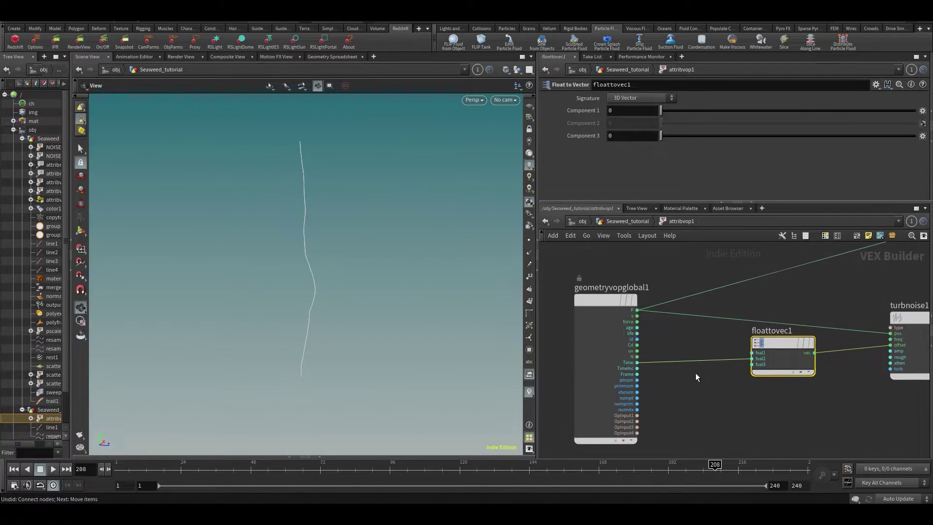
{"action": "scroll", "coordinate": [694, 373], "scroll_direction": "up", "scroll_amount": 3}
{"action": "left_click_drag", "start_coordinate": [814, 301], "coordinate": [798, 323]}
{"action": "middle_click_drag", "start_coordinate": [797, 322], "coordinate": [688, 323]}
{"action": "left_click_drag", "start_coordinate": [705, 342], "coordinate": [713, 327]}
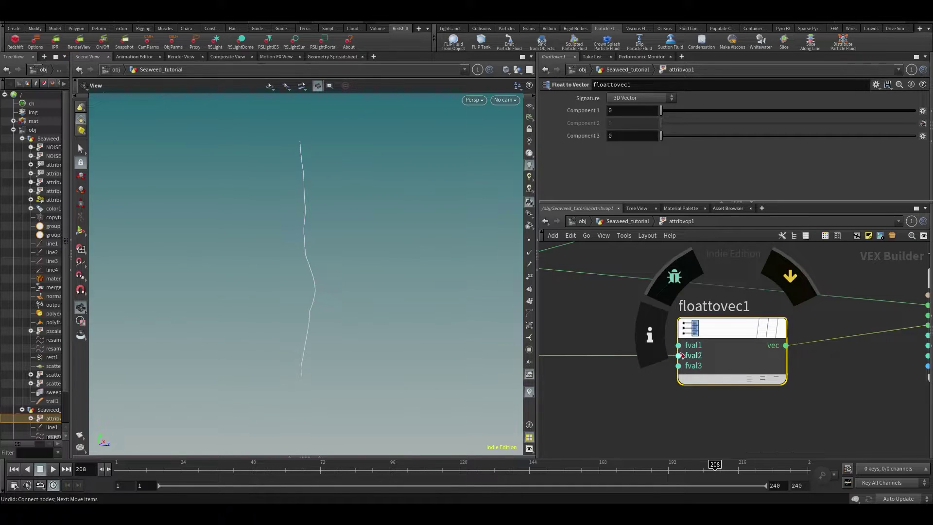
{"action": "middle_click_drag", "start_coordinate": [900, 400], "coordinate": [834, 356]}
{"action": "scroll", "coordinate": [757, 372], "scroll_direction": "down", "scroll_amount": 3}
{"action": "key", "text": "Tab"}
{"action": "type", "text": "bind"}
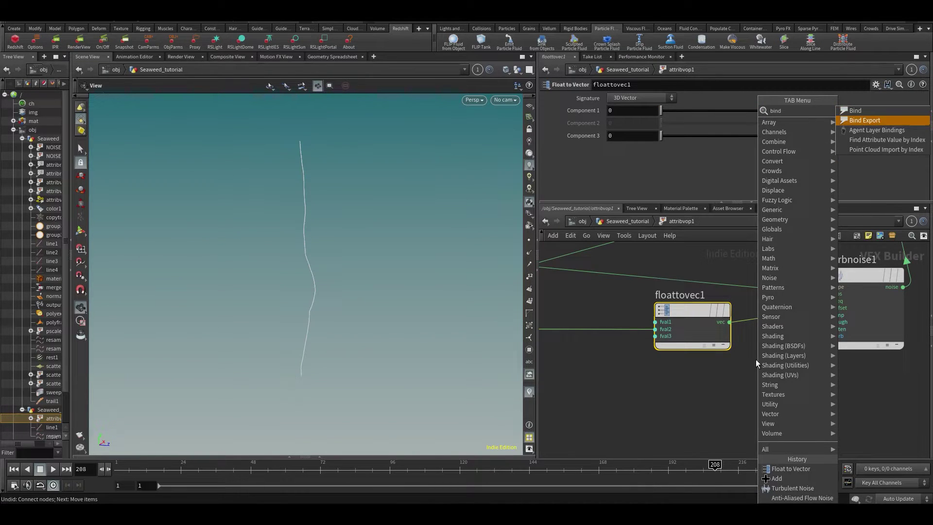
{"action": "key", "text": "Return"}
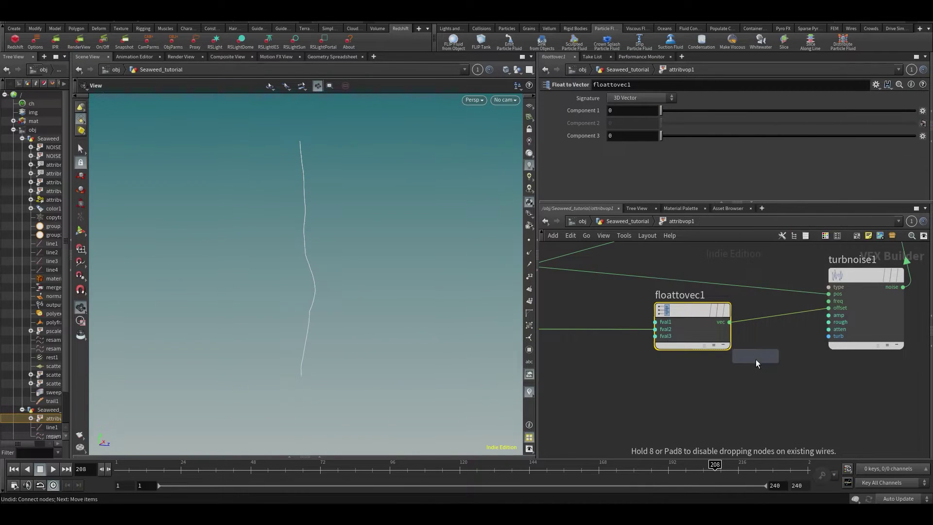
{"action": "left_click", "coordinate": [880, 392]}
{"action": "left_click", "coordinate": [730, 322]}
{"action": "left_click", "coordinate": [843, 403]}
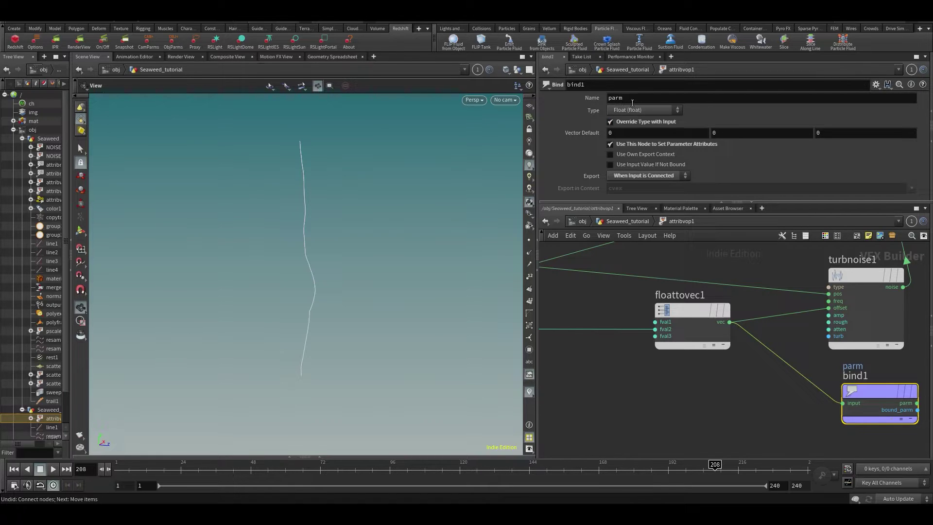
{"action": "left_click", "coordinate": [332, 56]}
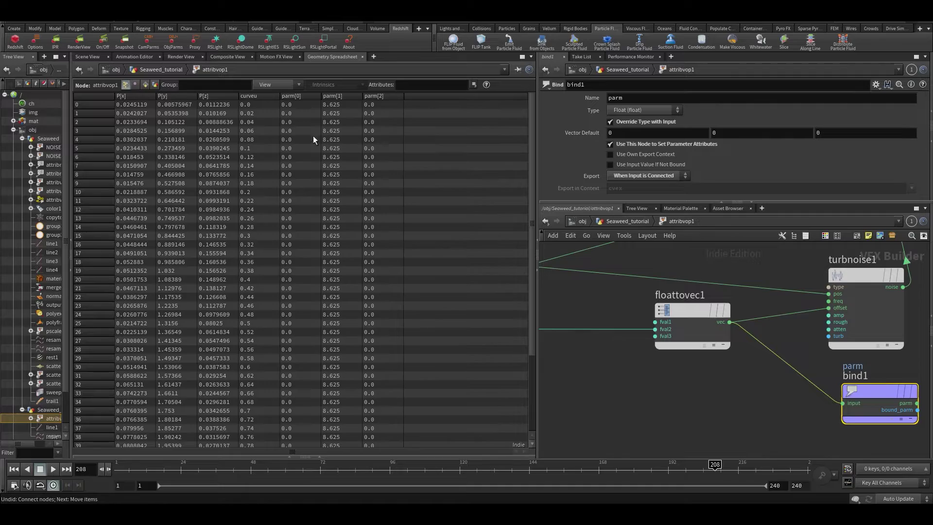
{"action": "left_click", "coordinate": [107, 469]}
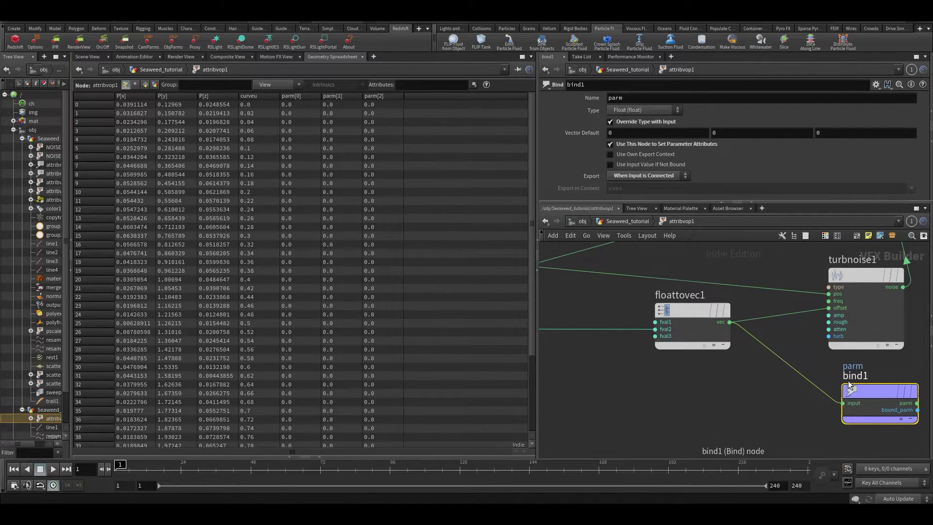
{"action": "key", "text": "Delete"}
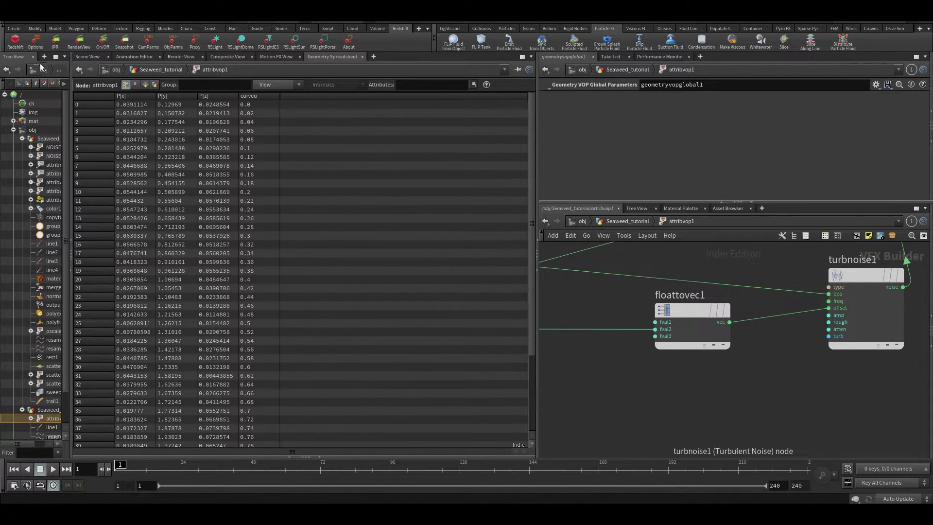
{"action": "left_click", "coordinate": [81, 58]}
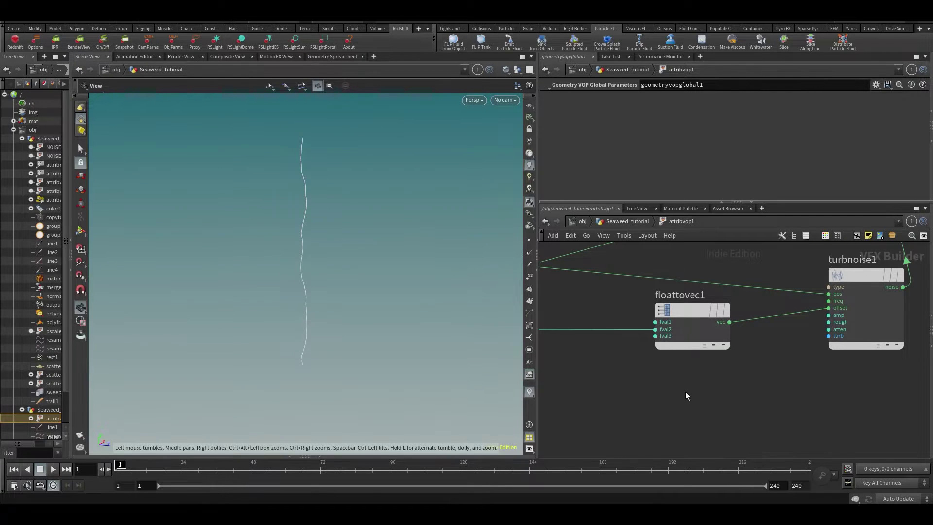
Step: Set turbnoise1's Amplitude to 0.867 and Roughness to 0.271
{"action": "middle_click_drag", "start_coordinate": [685, 392], "coordinate": [708, 392]}
{"action": "key", "text": "Up"}
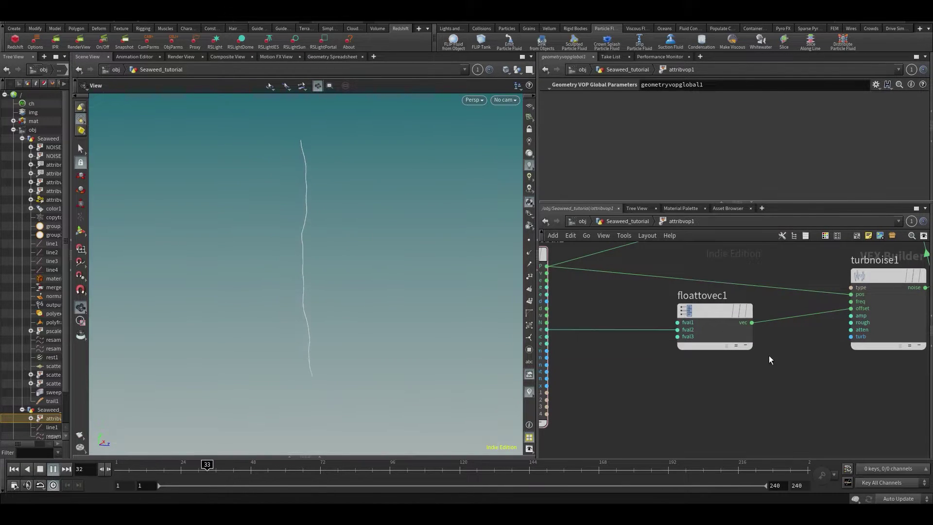
{"action": "middle_click_drag", "start_coordinate": [771, 354], "coordinate": [718, 364]}
{"action": "scroll", "coordinate": [719, 363], "scroll_direction": "down", "scroll_amount": 1}
{"action": "left_click", "coordinate": [819, 300]}
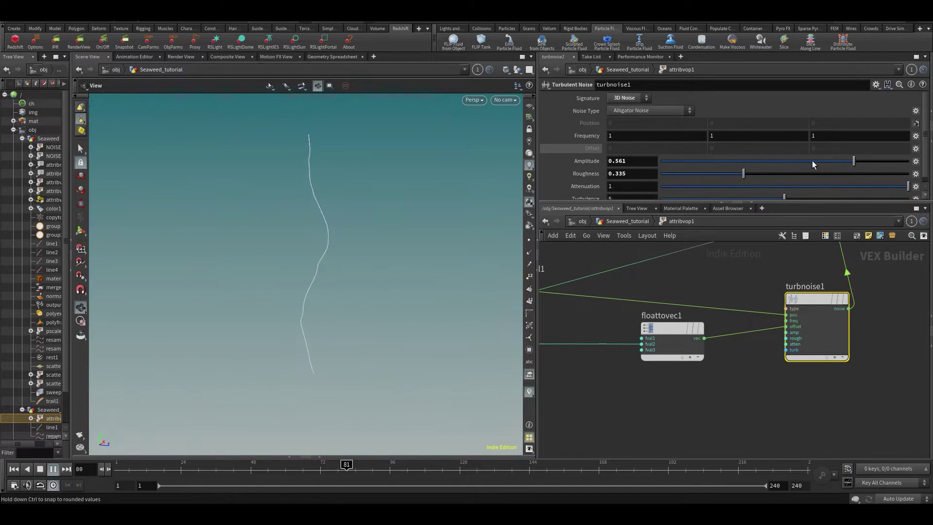
{"action": "left_click", "coordinate": [730, 174]}
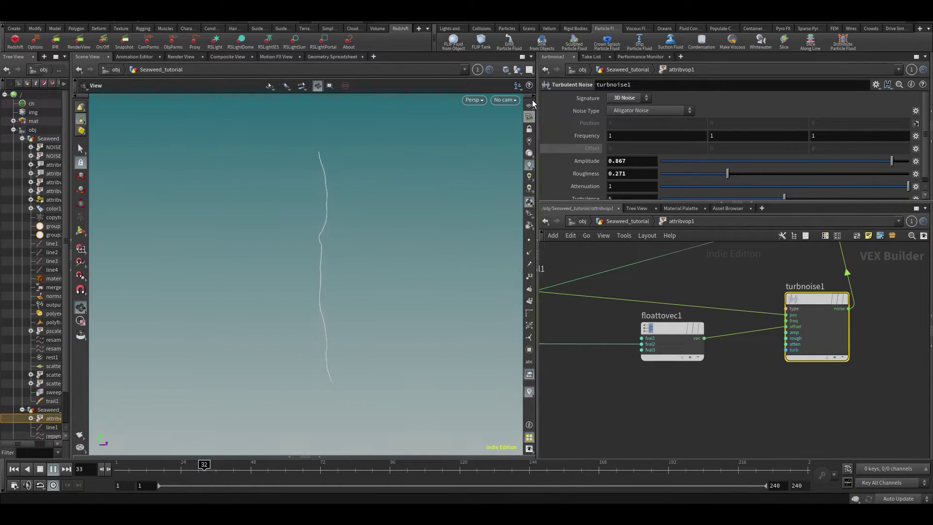
Step: Show the reference grid, orbit around the strand, settle on frame 64, and save
{"action": "left_click", "coordinate": [530, 106]}
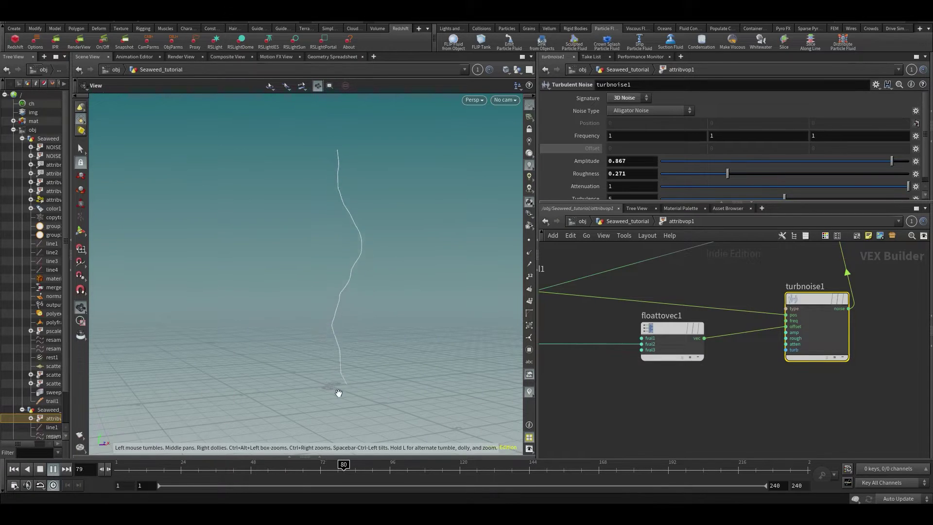
{"action": "left_click_drag", "start_coordinate": [331, 383], "coordinate": [336, 374]}
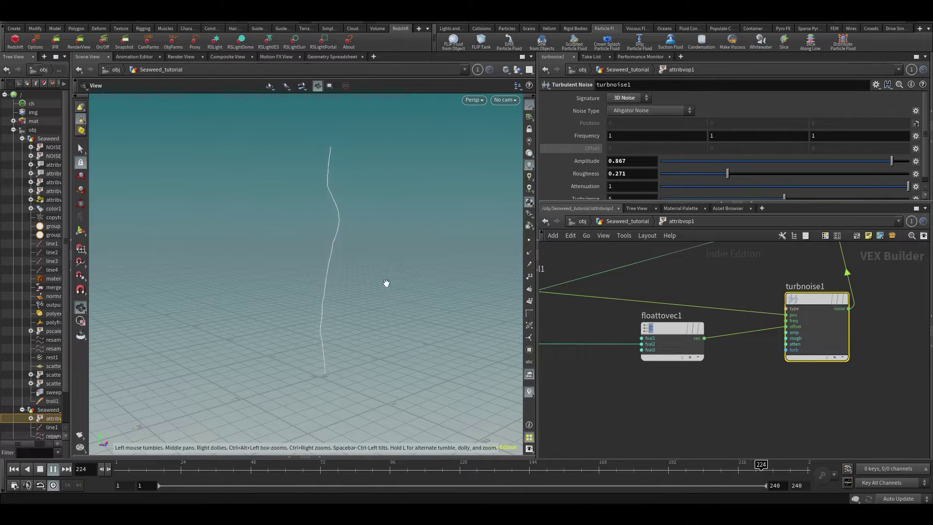
{"action": "left_click_drag", "start_coordinate": [281, 405], "coordinate": [333, 432]}
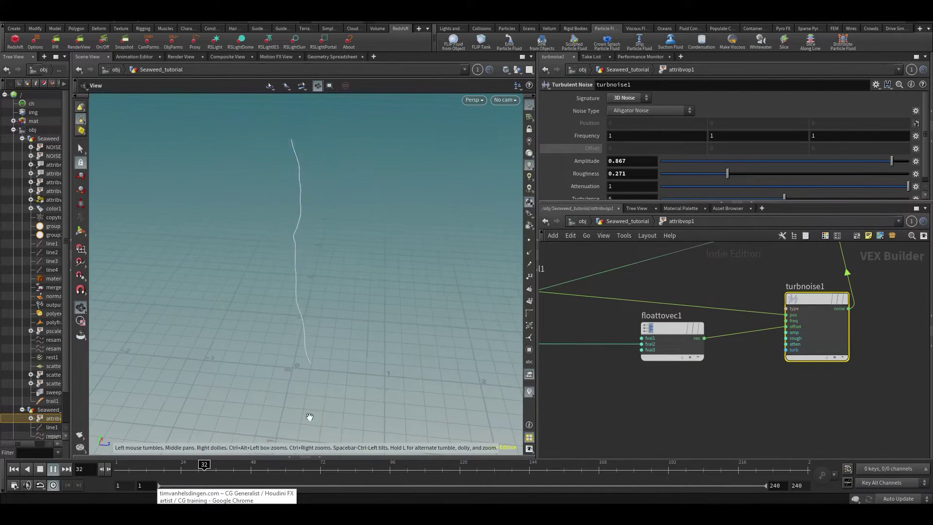
{"action": "left_click", "coordinate": [53, 469]}
{"action": "left_click_drag", "start_coordinate": [295, 342], "coordinate": [305, 292]}
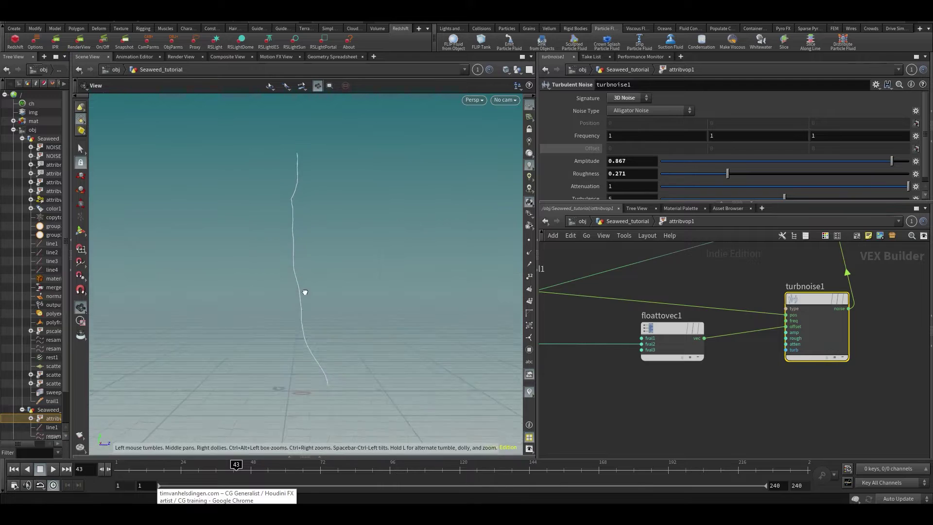
{"action": "left_click_drag", "start_coordinate": [238, 474], "coordinate": [297, 474]}
{"action": "middle_click_drag", "start_coordinate": [650, 374], "coordinate": [703, 419]}
{"action": "scroll", "coordinate": [703, 419], "scroll_direction": "down", "scroll_amount": 3}
{"action": "key", "text": "ctrl+s"}
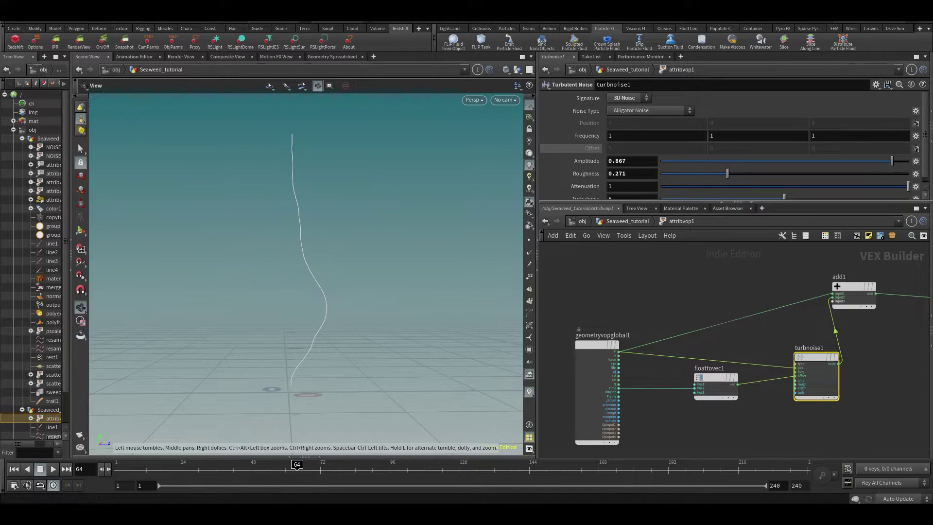
Step: Scrub the animation through frame 120, then inspect point curveu values in the Geometry Spreadsheet
{"action": "left_click_drag", "start_coordinate": [204, 476], "coordinate": [422, 476]}
{"action": "left_click", "coordinate": [460, 464]}
{"action": "left_click_drag", "start_coordinate": [460, 466], "coordinate": [402, 465]}
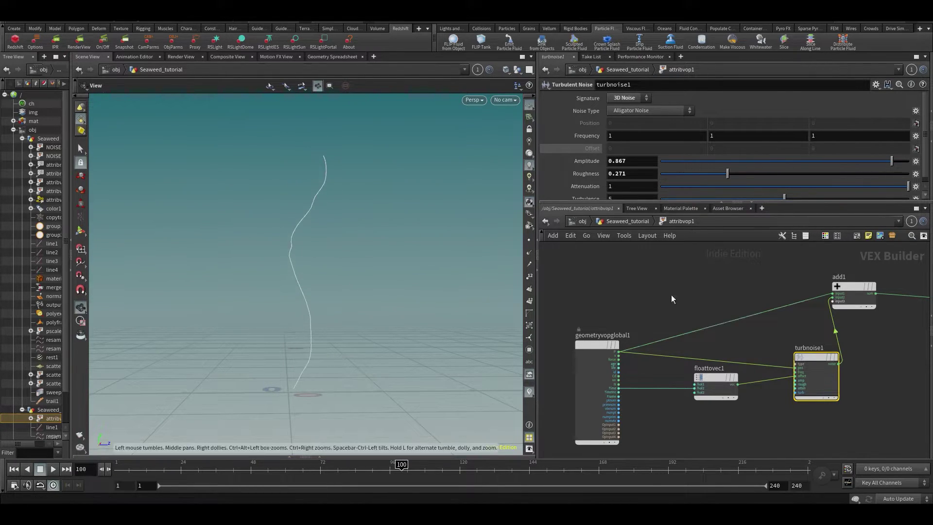
{"action": "left_click", "coordinate": [339, 57]}
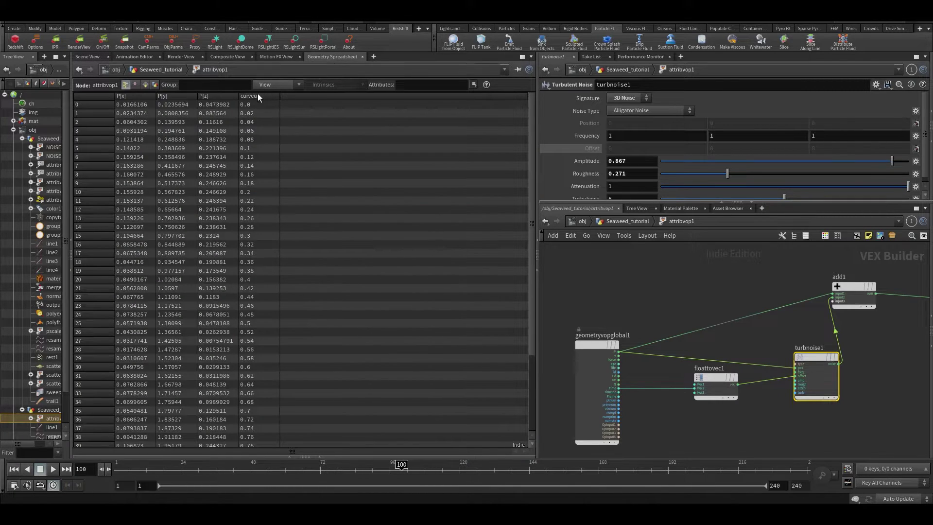
Step: Back in Scene View, enable the curveu scene visualizer in the display options
{"action": "left_click", "coordinate": [91, 56]}
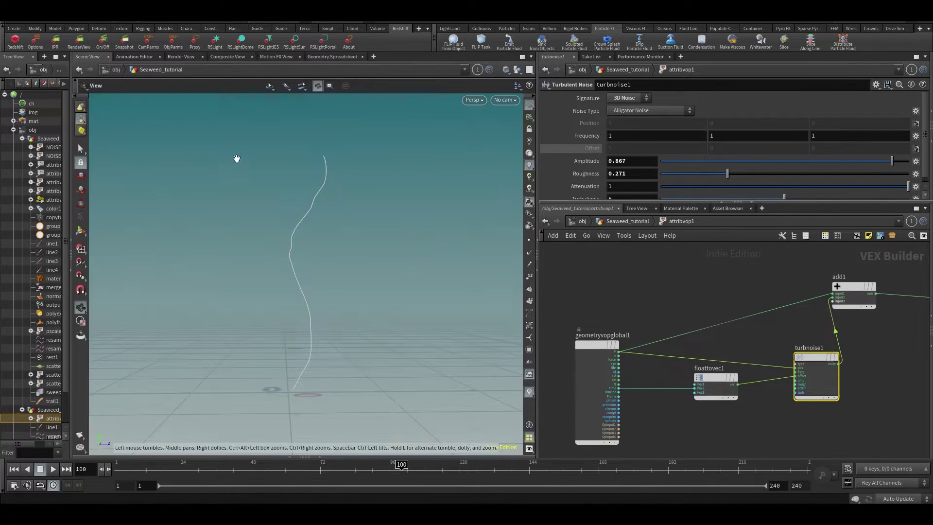
{"action": "key", "text": "d"}
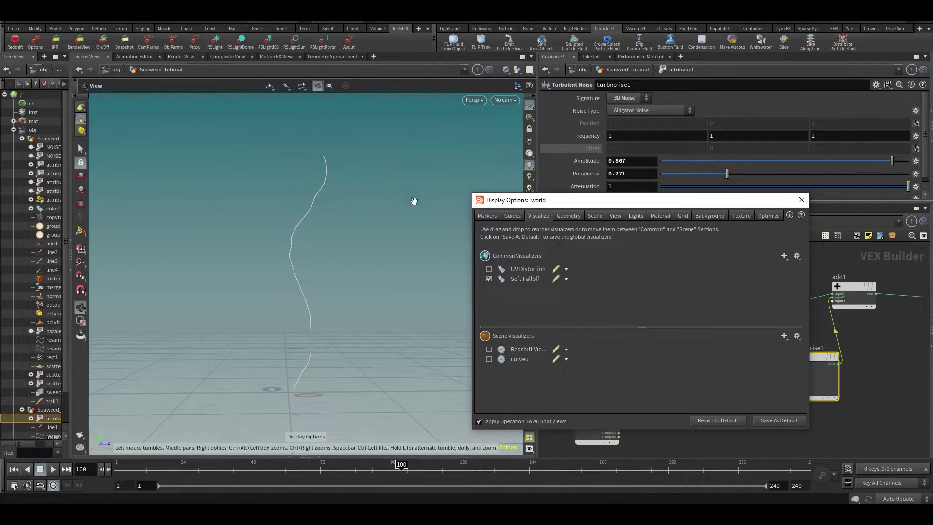
{"action": "left_click", "coordinate": [489, 358]}
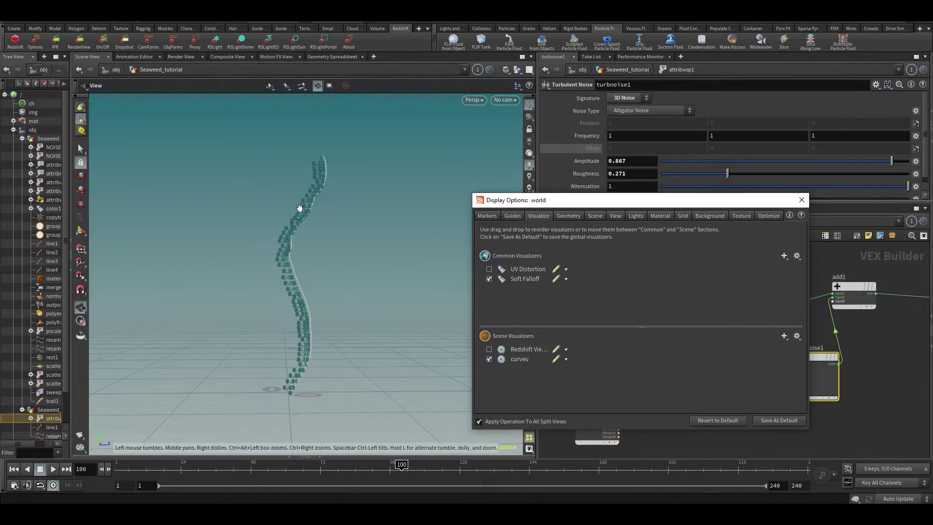
{"action": "left_click", "coordinate": [802, 200]}
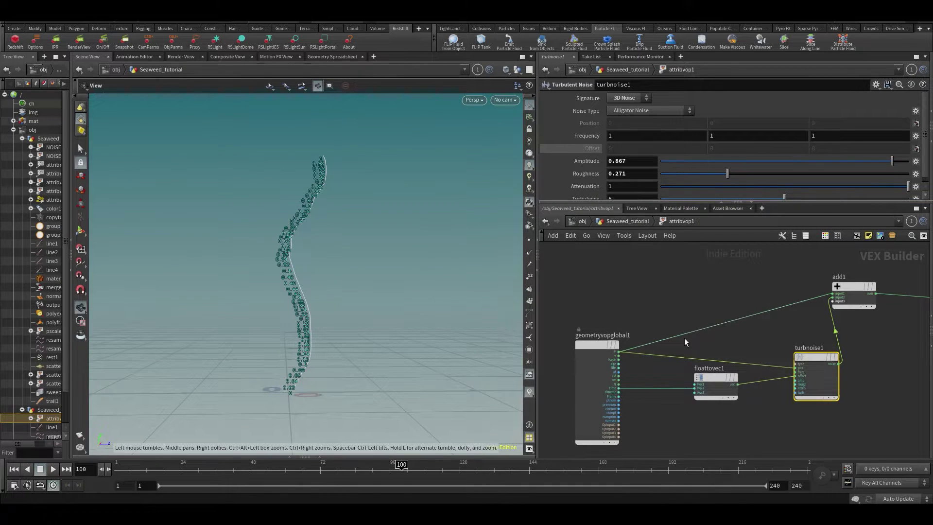
{"action": "middle_click_drag", "start_coordinate": [727, 272], "coordinate": [718, 272]}
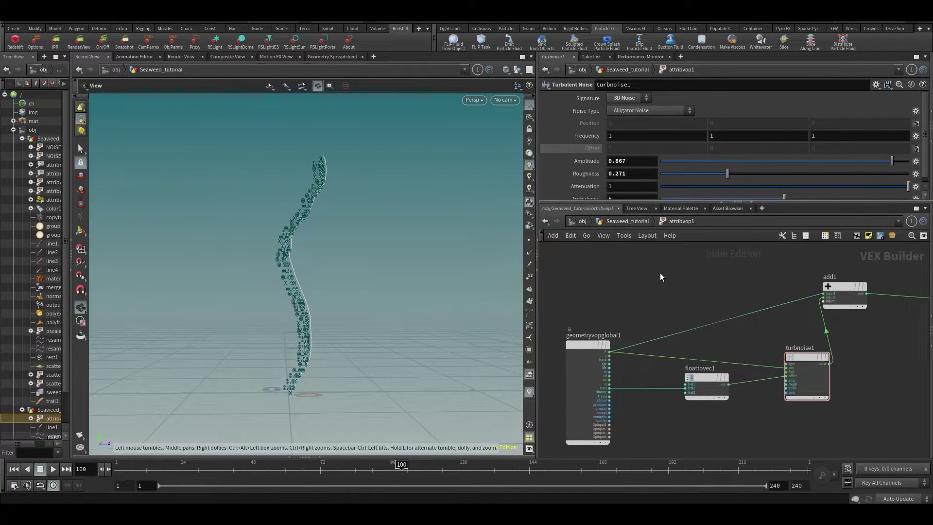
{"action": "scroll", "coordinate": [660, 272], "scroll_direction": "up", "scroll_amount": 2}
Step: Add a Bind node, bind1, to the attribvop1 network and save the scene
{"action": "key", "text": "Tab"}
{"action": "type", "text": "bin"}
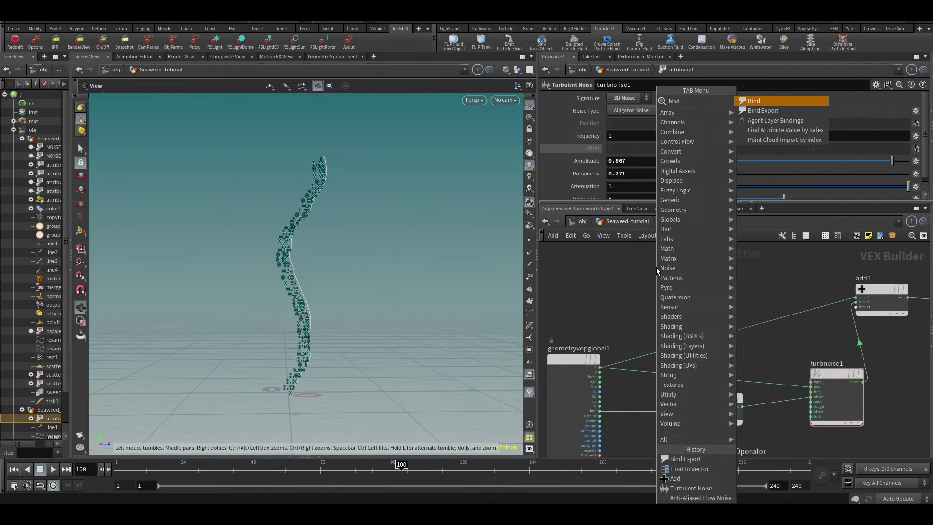
{"action": "key", "text": "Return"}
{"action": "left_click", "coordinate": [656, 267]}
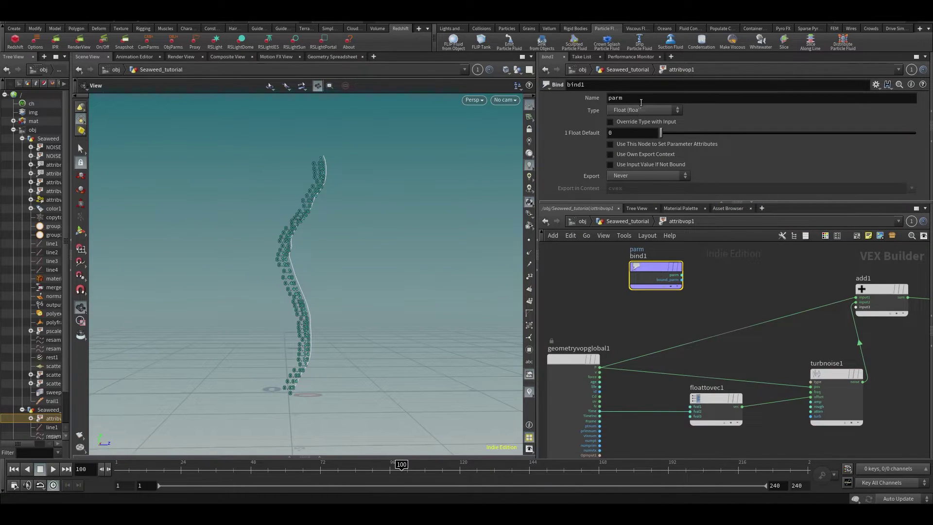
{"action": "left_click_drag", "start_coordinate": [646, 265], "coordinate": [609, 260]}
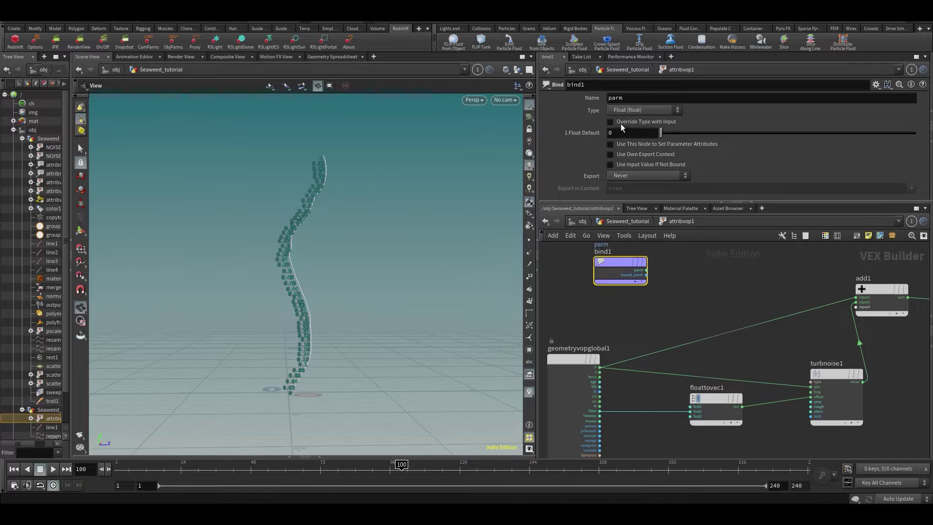
{"action": "key", "text": "ctrl+s"}
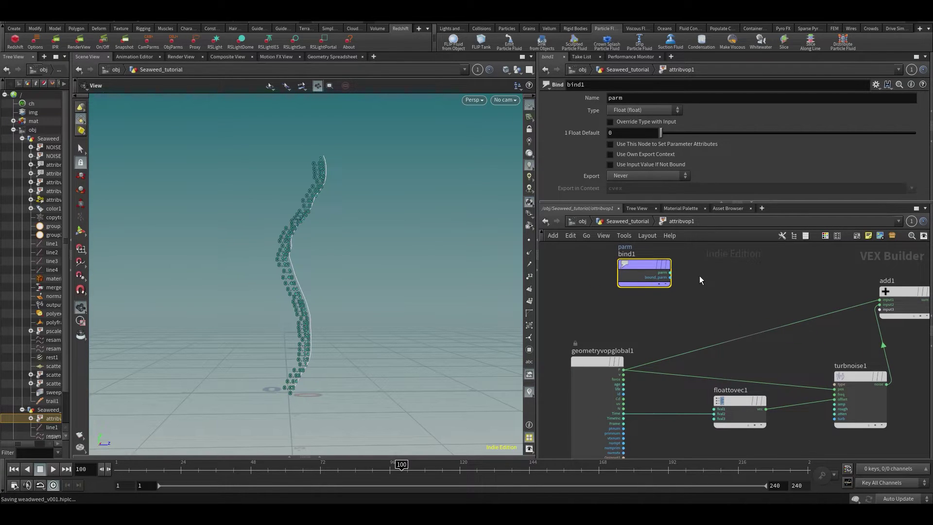
Step: Reposition bind1 and check the exact curveu attribute name in the Geometry Spreadsheet
{"action": "key", "text": "u"}
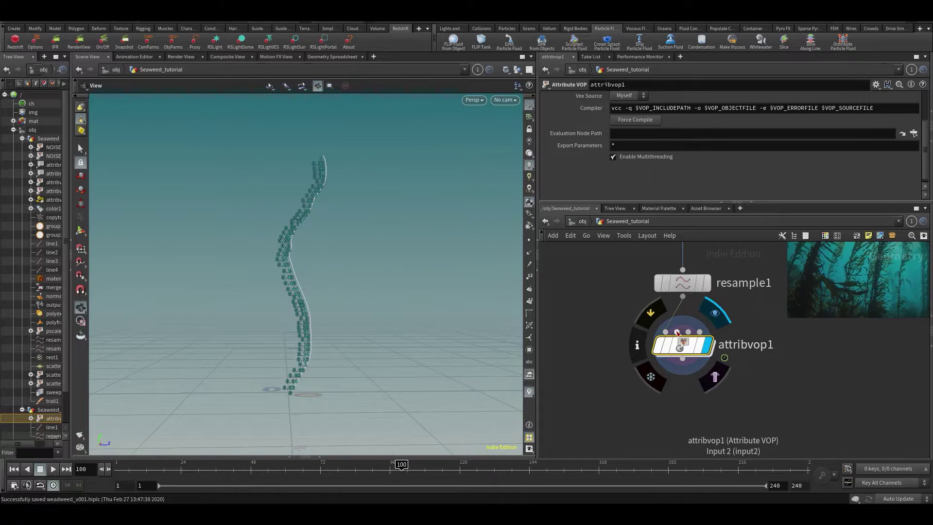
{"action": "double_click", "coordinate": [682, 348]}
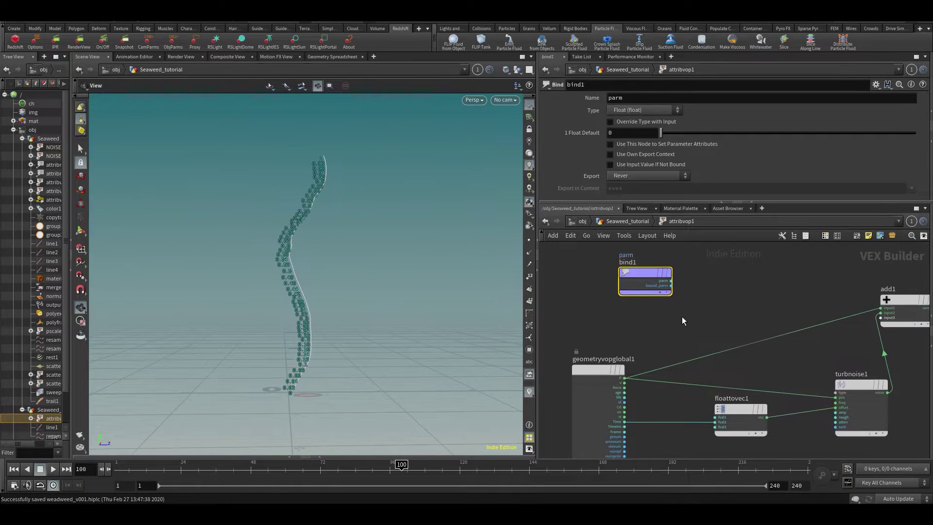
{"action": "left_click_drag", "start_coordinate": [651, 277], "coordinate": [625, 271]}
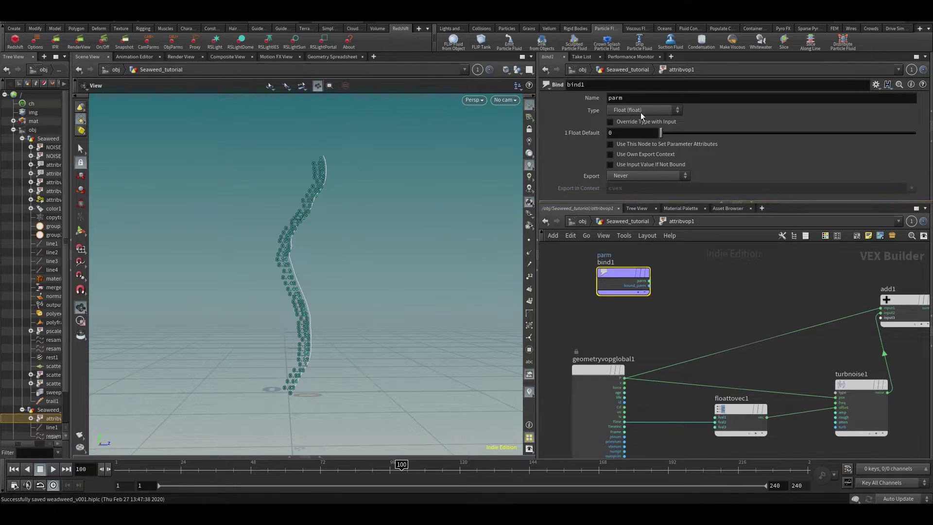
{"action": "left_click_drag", "start_coordinate": [621, 275], "coordinate": [611, 293]}
{"action": "left_click_drag", "start_coordinate": [607, 259], "coordinate": [629, 285]}
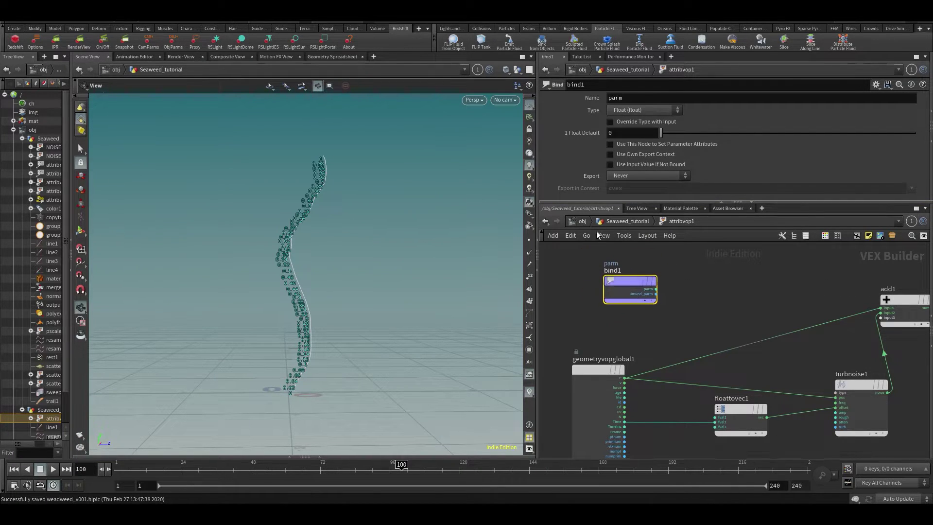
{"action": "left_click", "coordinate": [334, 56]}
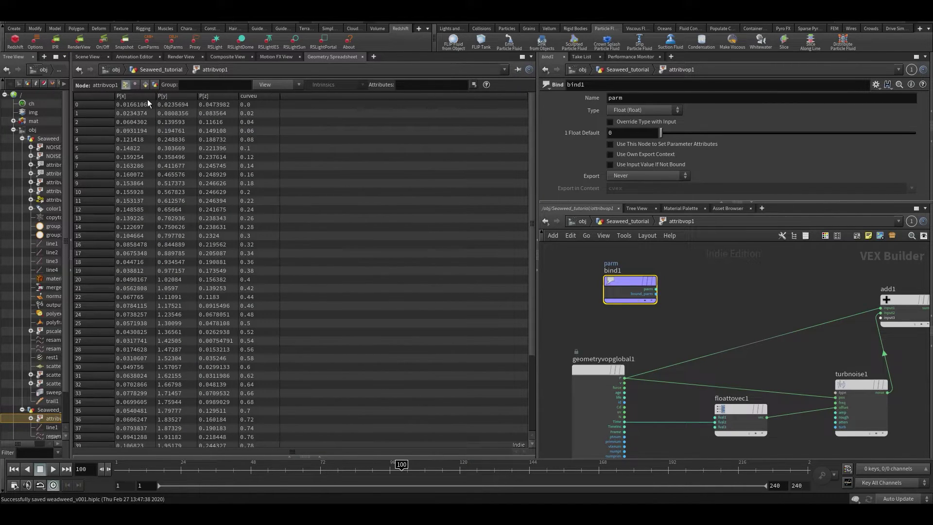
{"action": "left_click", "coordinate": [95, 58]}
Step: Rename bind1's Name parameter from parm to curveu and save again
{"action": "double_click", "coordinate": [659, 97]}
{"action": "type", "text": "curveu"}
{"action": "key", "text": "Return"}
{"action": "key", "text": "ctrl+s"}
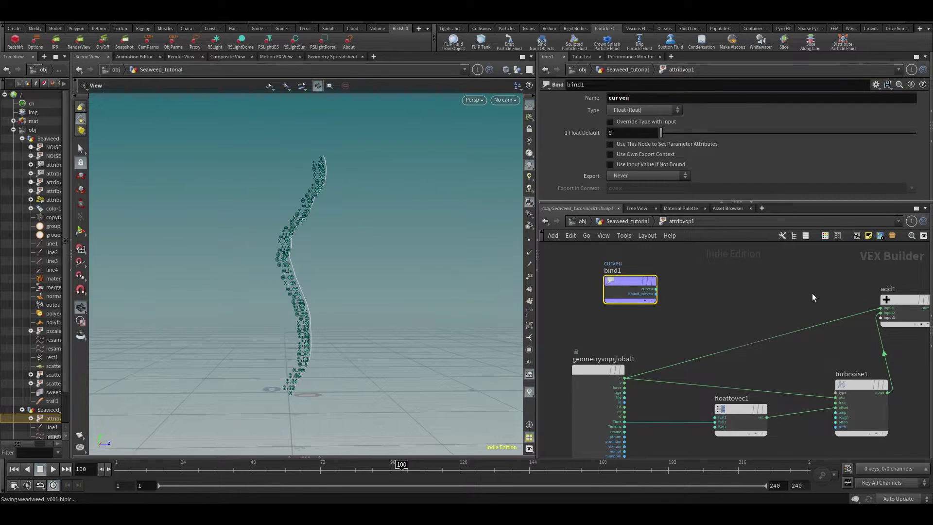
{"action": "scroll", "coordinate": [838, 388], "scroll_direction": "up", "scroll_amount": 3}
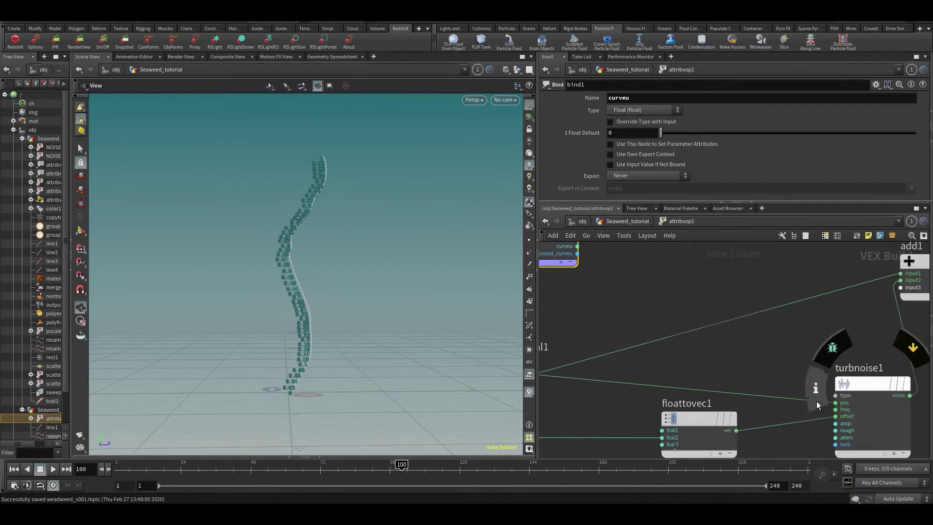
Step: Promote turbnoise1's amp input to a parameter and expand it into a full node
{"action": "right_click", "coordinate": [836, 426]}
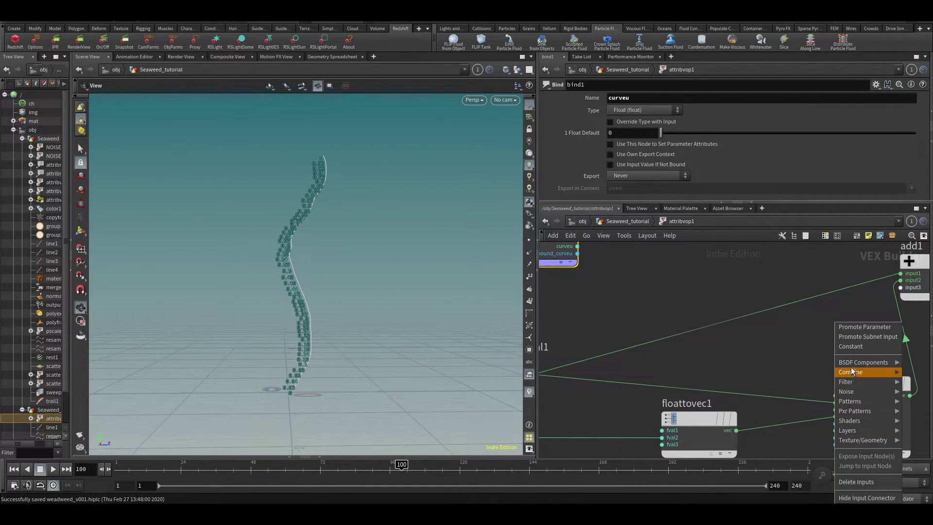
{"action": "left_click", "coordinate": [856, 328]}
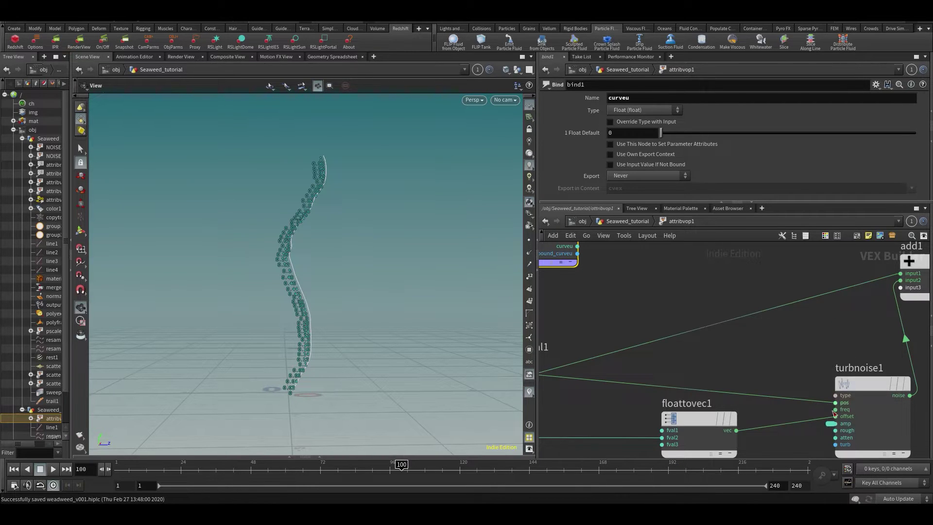
{"action": "double_click", "coordinate": [828, 425]}
{"action": "scroll", "coordinate": [812, 374], "scroll_direction": "down", "scroll_amount": 5}
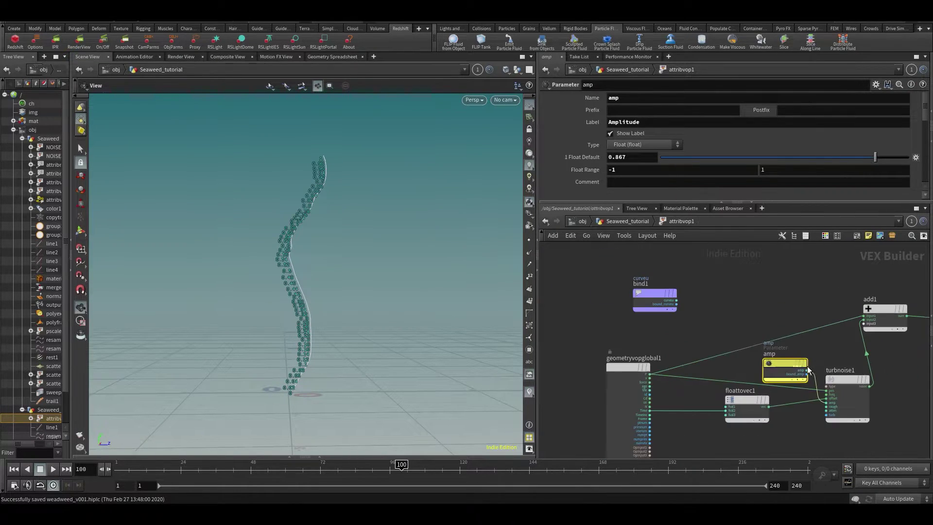
{"action": "left_click_drag", "start_coordinate": [795, 368], "coordinate": [667, 263]}
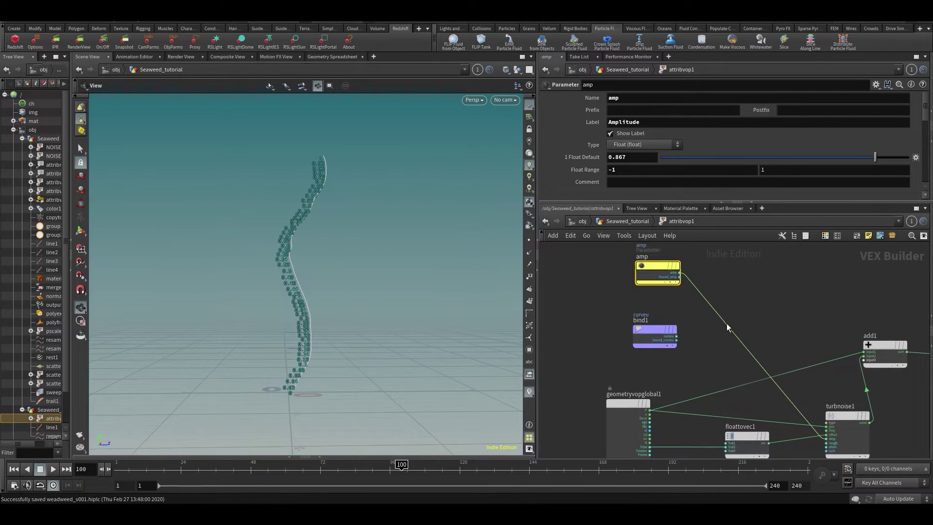
{"action": "scroll", "coordinate": [740, 315], "scroll_direction": "up", "scroll_amount": 2}
Step: Insert multiply1 on the amp wire and wire bind1's curveu into its second input
{"action": "key", "text": "Tab"}
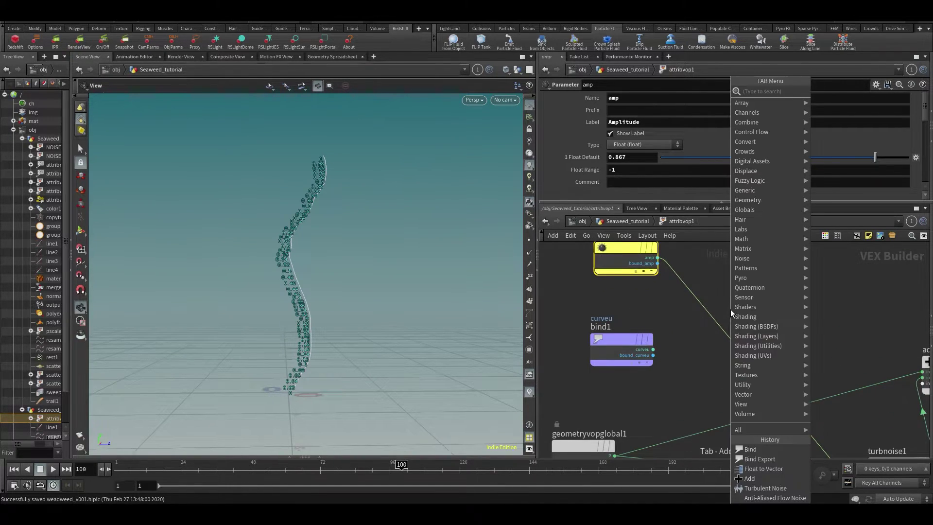
{"action": "type", "text": "mul"}
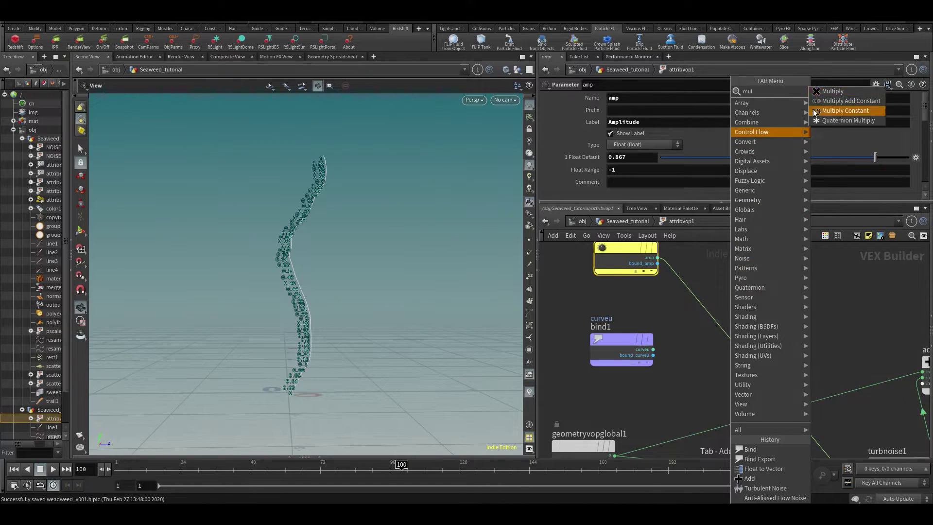
{"action": "left_click", "coordinate": [833, 91]}
{"action": "left_click", "coordinate": [752, 322]}
{"action": "left_click", "coordinate": [752, 341]}
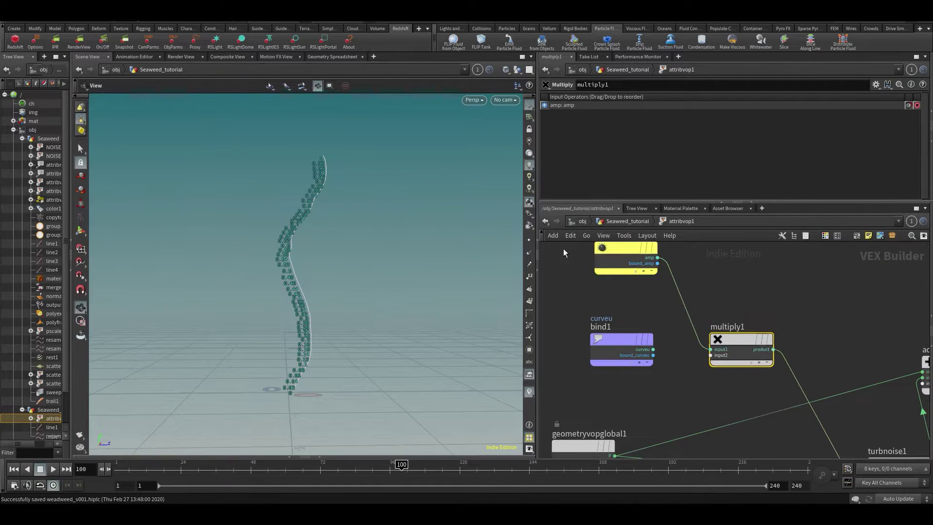
{"action": "left_click_drag", "start_coordinate": [622, 340], "coordinate": [600, 339]}
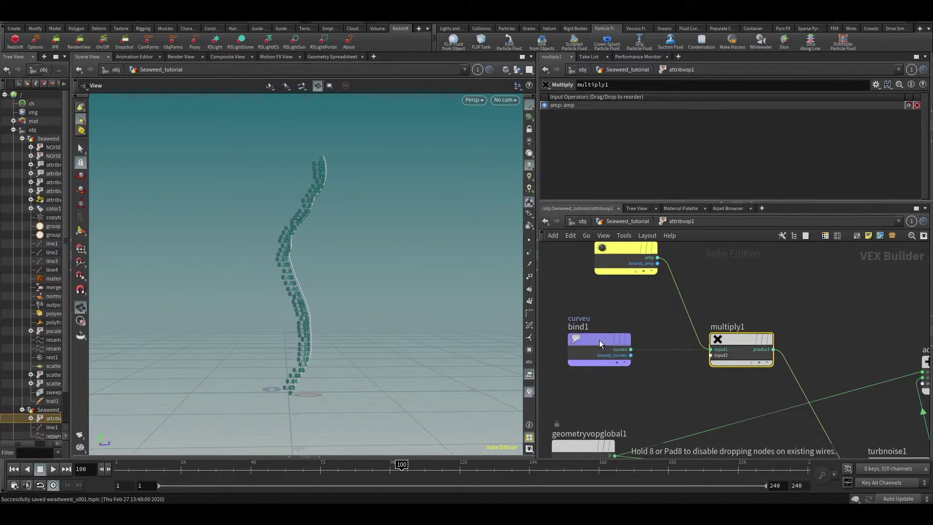
{"action": "left_click", "coordinate": [630, 349]}
{"action": "left_click", "coordinate": [688, 358]}
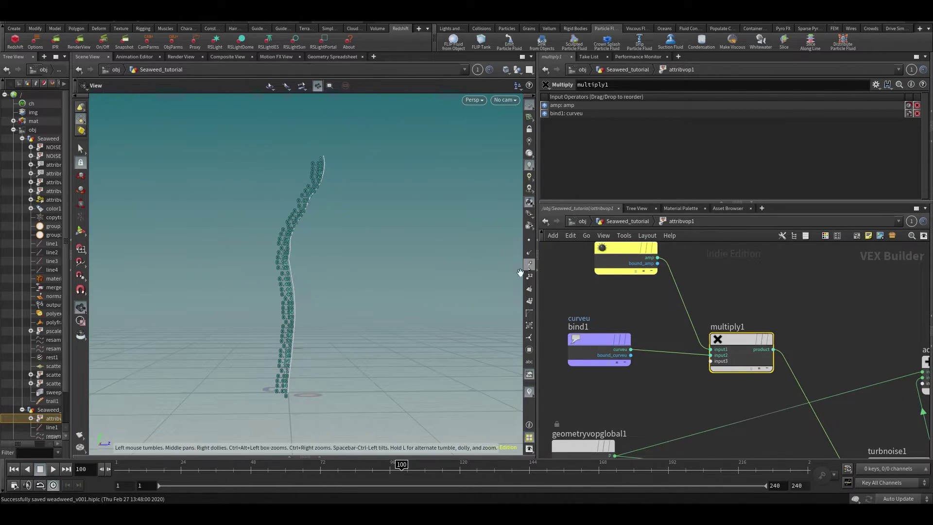
{"action": "key", "text": "d"}
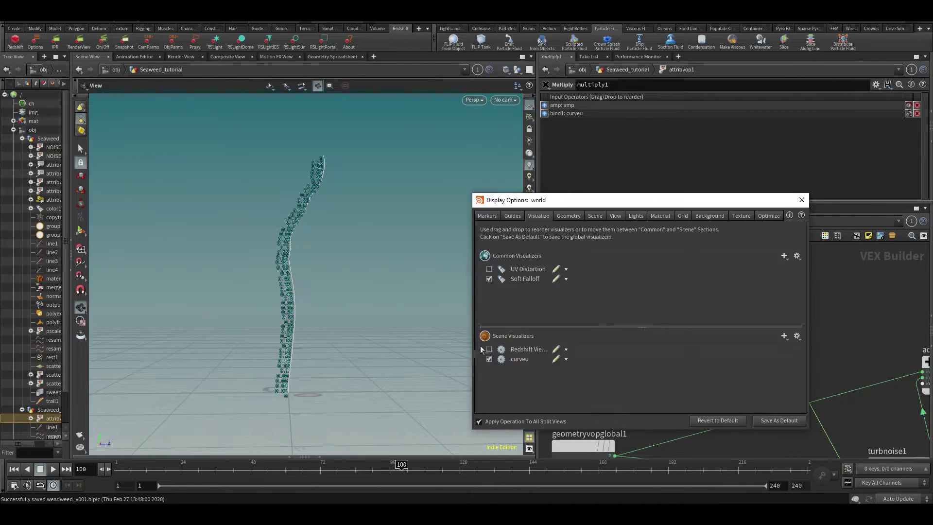
{"action": "left_click", "coordinate": [489, 358]}
Step: Play the swaying strand and drag Display Options aside to uncover amp, bind1 and multiply1
{"action": "left_click", "coordinate": [489, 359]}
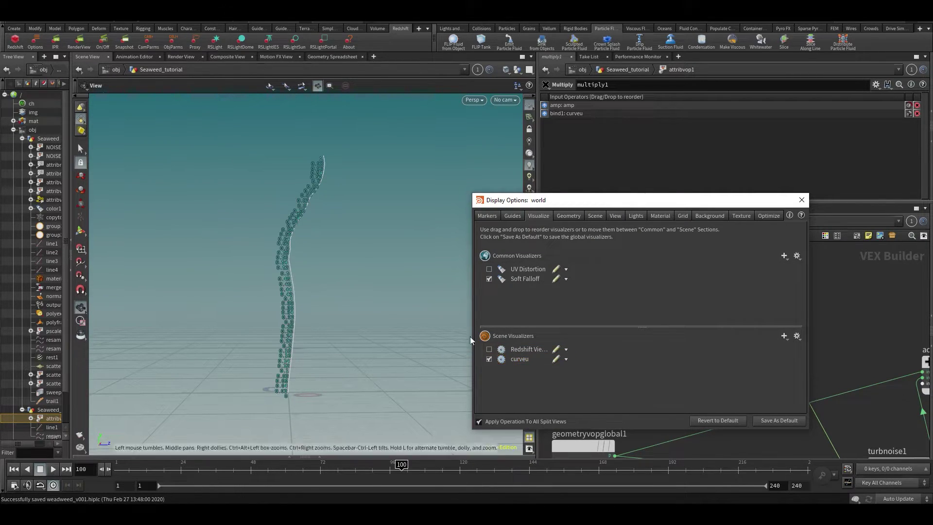
{"action": "left_click_drag", "start_coordinate": [583, 200], "coordinate": [628, 127]}
{"action": "key", "text": "Up"}
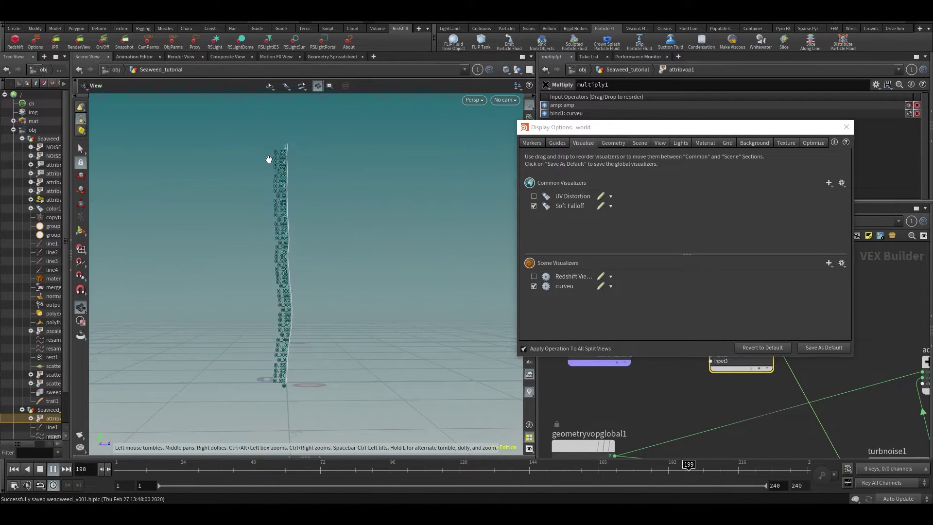
{"action": "middle_click_drag", "start_coordinate": [627, 418], "coordinate": [636, 499]}
{"action": "mouse_move", "coordinate": [609, 396]}
{"action": "middle_mouse_down"}
{"action": "mouse_move", "coordinate": [625, 453]}
{"action": "mouse_move", "coordinate": [593, 357]}
{"action": "middle_mouse_up"}
{"action": "scroll", "coordinate": [626, 453], "scroll_direction": "down", "scroll_amount": 2}
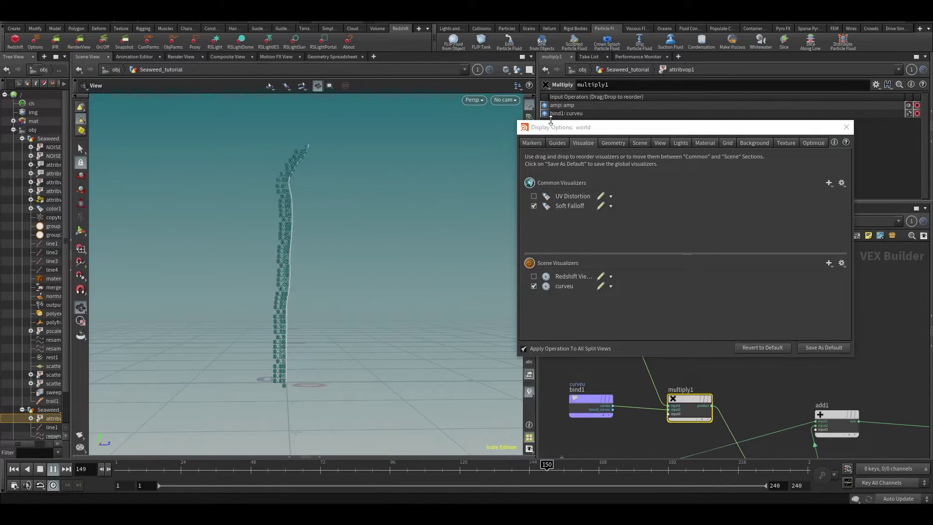
{"action": "left_click_drag", "start_coordinate": [567, 132], "coordinate": [530, 213]}
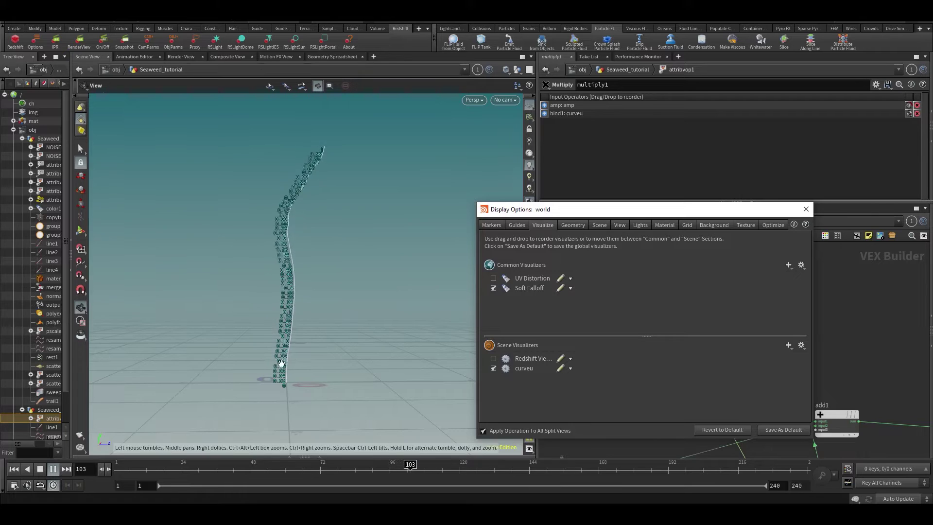
{"action": "left_click_drag", "start_coordinate": [503, 220], "coordinate": [244, 216]}
Step: Change the amp node's Amplitude default, raising it to 4.967, then typing .6
{"action": "left_click", "coordinate": [612, 343]}
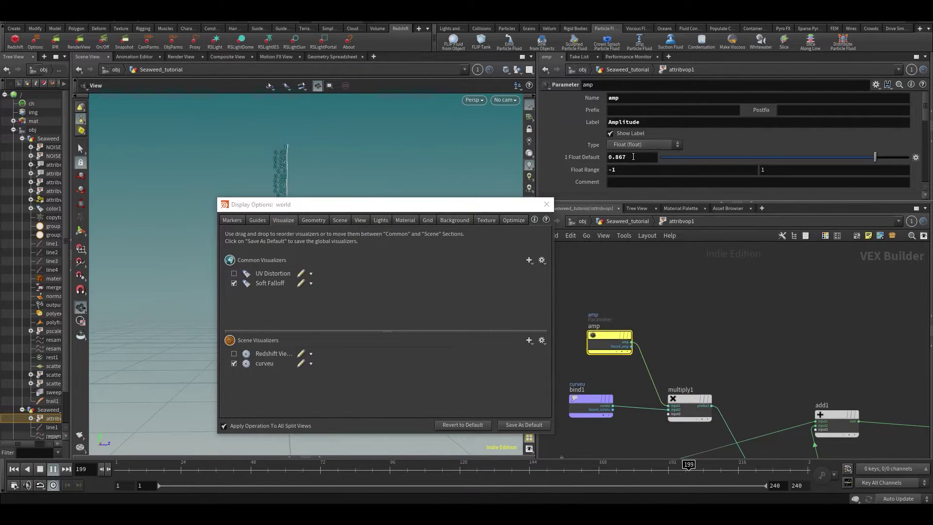
{"action": "middle_click_drag", "start_coordinate": [633, 156], "coordinate": [737, 154]}
{"action": "middle_click_drag", "start_coordinate": [634, 157], "coordinate": [675, 157]}
{"action": "left_click_drag", "start_coordinate": [361, 208], "coordinate": [864, 202]}
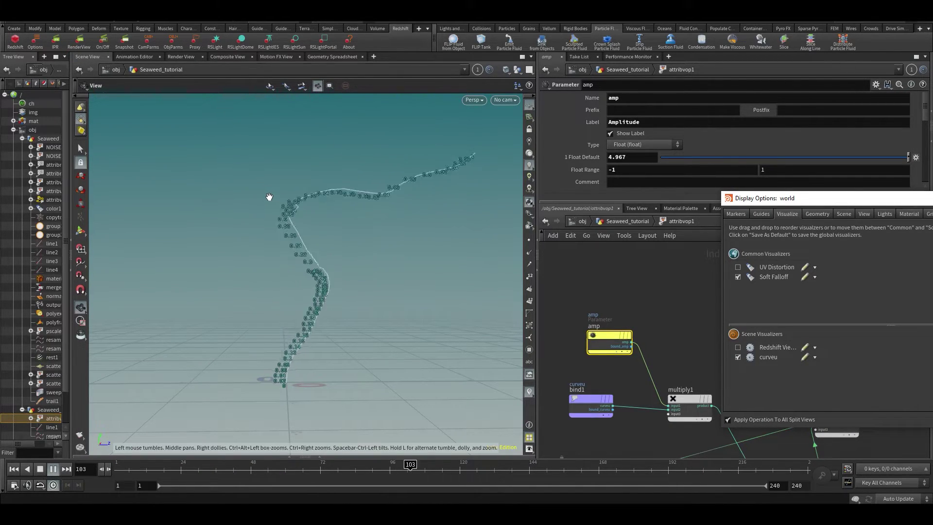
{"action": "left_click_drag", "start_coordinate": [316, 206], "coordinate": [375, 240]}
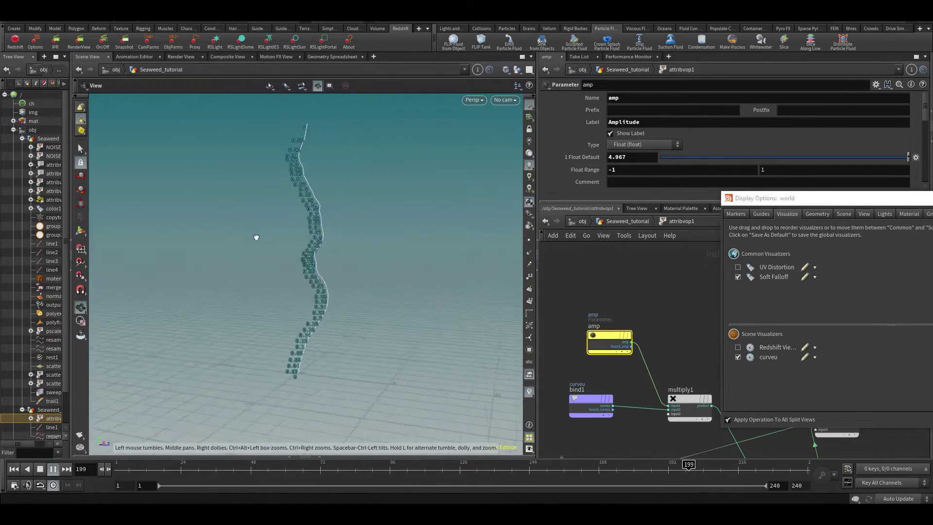
{"action": "left_click_drag", "start_coordinate": [821, 198], "coordinate": [287, 158]}
{"action": "left_click_drag", "start_coordinate": [649, 158], "coordinate": [543, 180]}
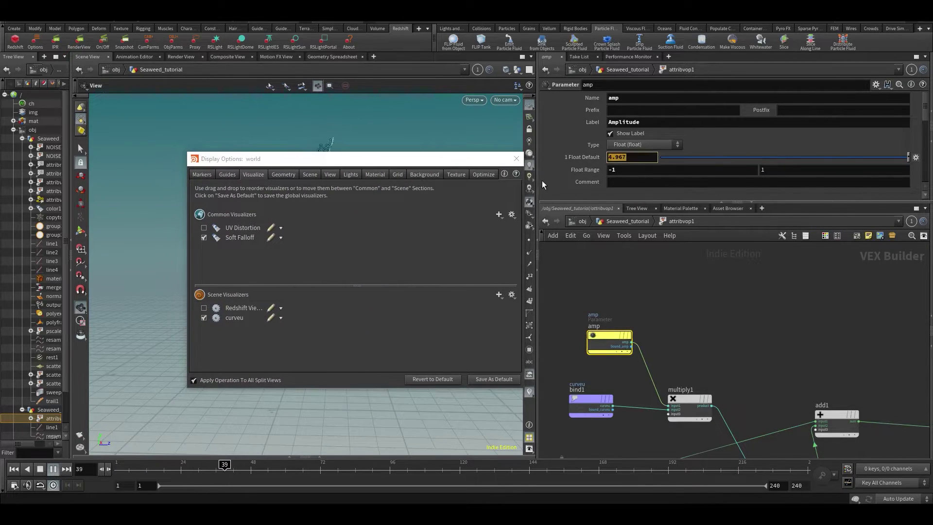
{"action": "type", "text": ".6"}
{"action": "left_click_drag", "start_coordinate": [410, 161], "coordinate": [616, 135]}
{"action": "left_click_drag", "start_coordinate": [515, 139], "coordinate": [718, 136]}
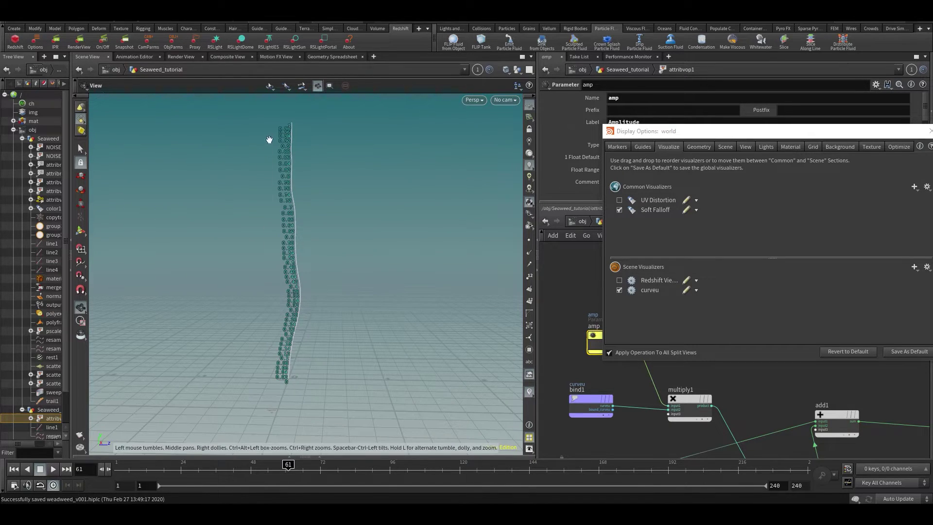
Step: Move bind1 further left and multiply1 slightly right, then close the Display Options window
{"action": "left_click_drag", "start_coordinate": [683, 132], "coordinate": [720, 108]}
{"action": "middle_click_drag", "start_coordinate": [573, 377], "coordinate": [590, 348]}
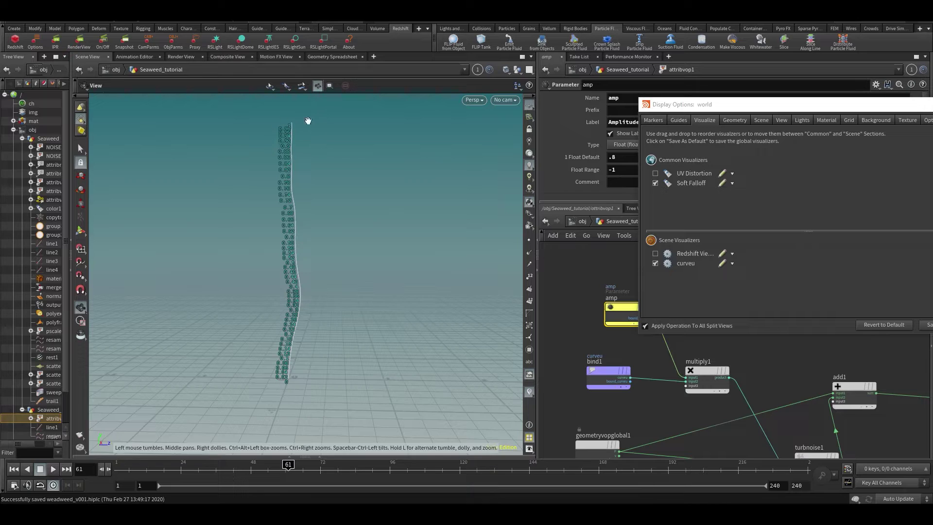
{"action": "left_click_drag", "start_coordinate": [597, 364], "coordinate": [567, 363]}
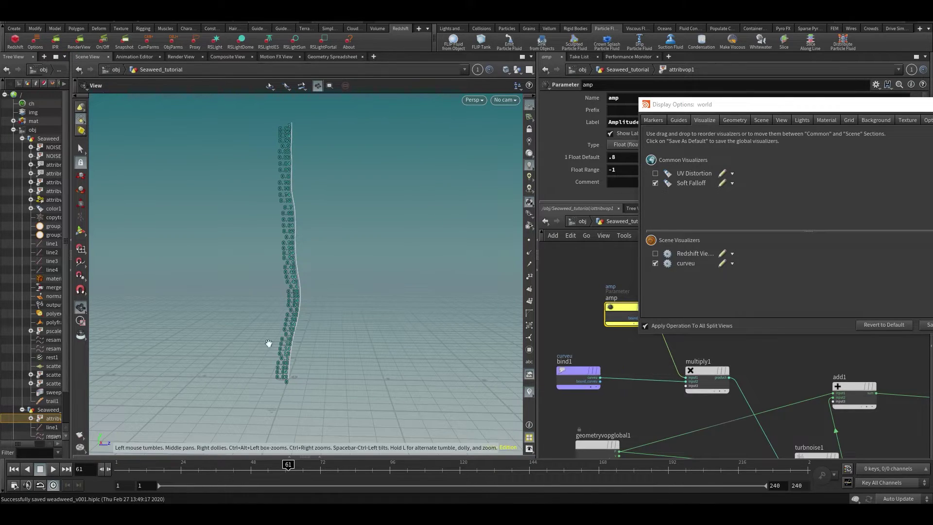
{"action": "scroll", "coordinate": [706, 383], "scroll_direction": "down", "scroll_amount": 3}
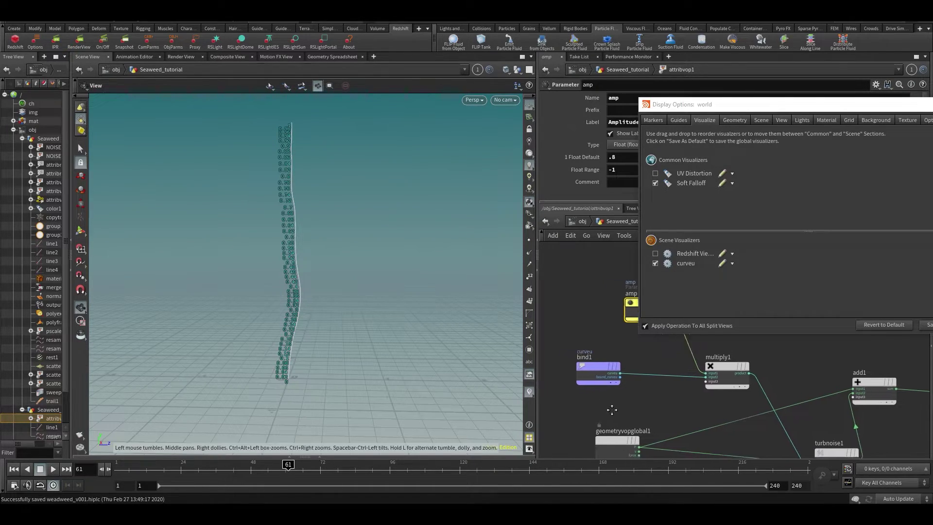
{"action": "left_click_drag", "start_coordinate": [710, 379], "coordinate": [724, 376]}
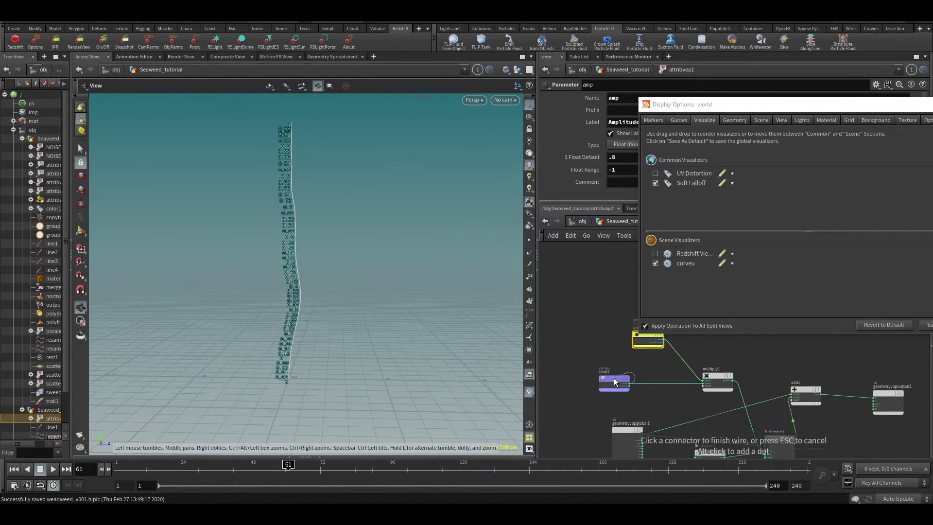
{"action": "left_click_drag", "start_coordinate": [613, 380], "coordinate": [590, 383]}
{"action": "scroll", "coordinate": [626, 383], "scroll_direction": "up", "scroll_amount": 3}
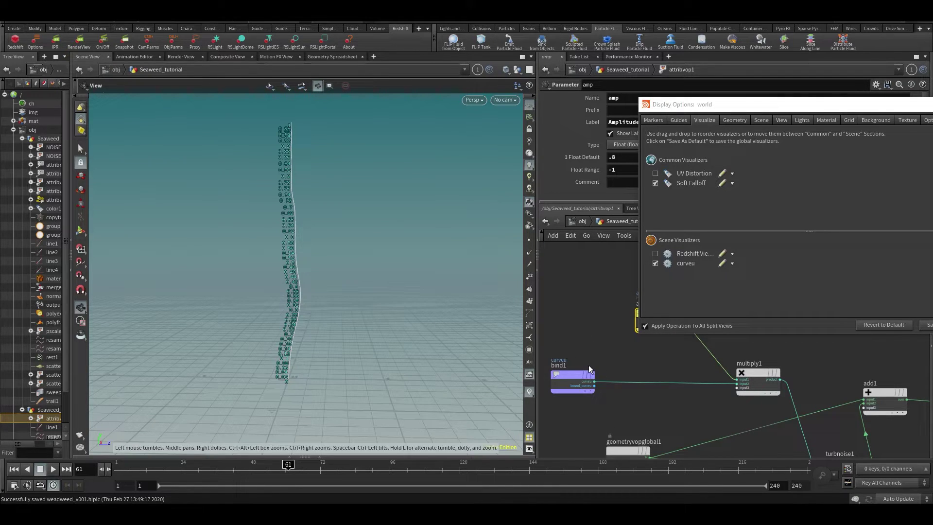
{"action": "scroll", "coordinate": [625, 397], "scroll_direction": "up", "scroll_amount": 2}
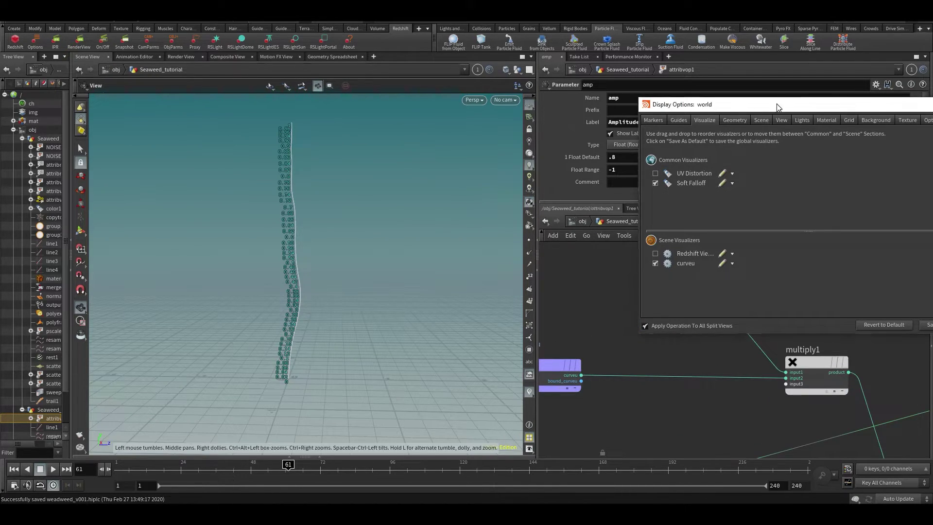
{"action": "left_click_drag", "start_coordinate": [786, 105], "coordinate": [524, 130]}
{"action": "left_click", "coordinate": [710, 129]}
{"action": "middle_click_drag", "start_coordinate": [606, 355], "coordinate": [640, 301]}
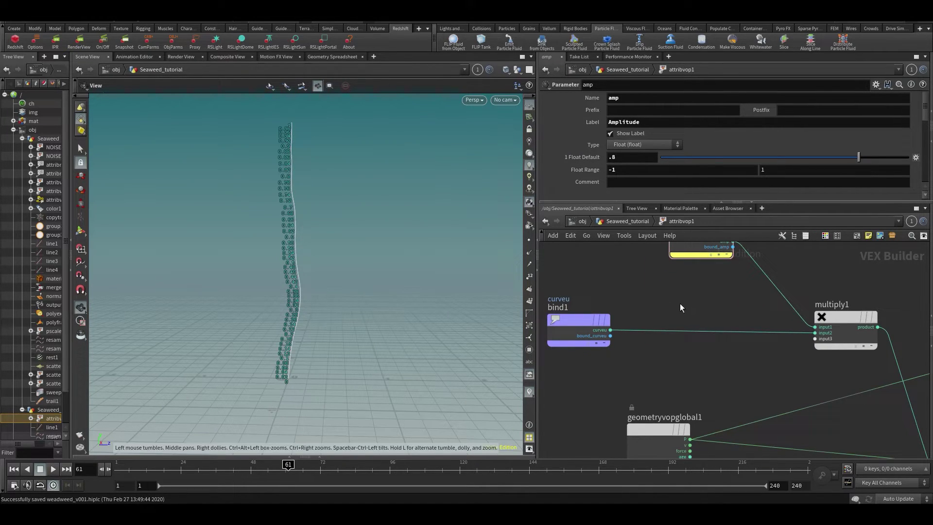
Step: Insert a Fit Range node fit1 on the bind1–multiply1 wire with Destination Min .5
{"action": "key", "text": "Tab"}
{"action": "type", "text": "fit"}
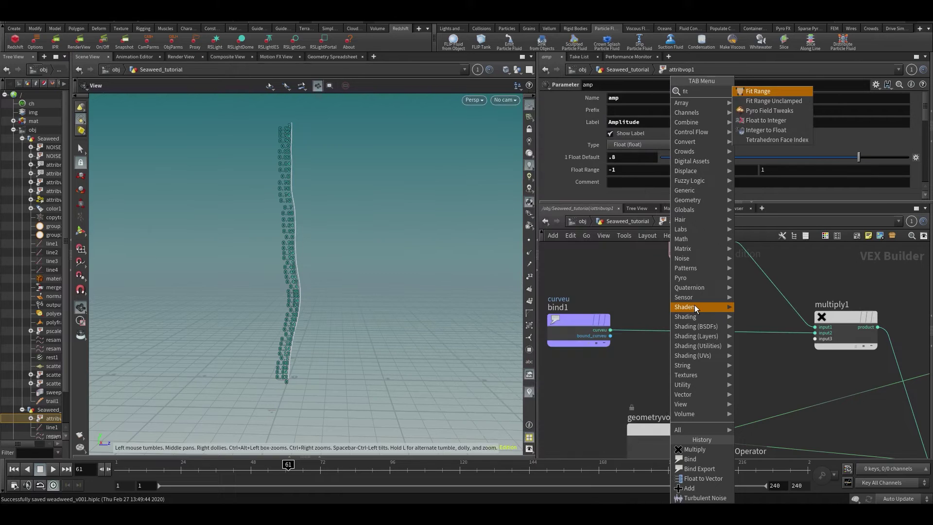
{"action": "left_click", "coordinate": [758, 91]}
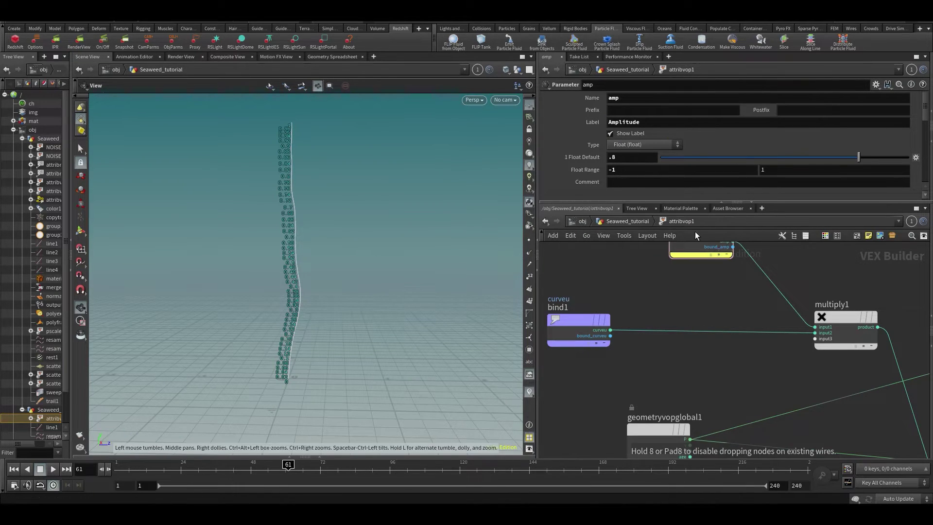
{"action": "mouse_move", "coordinate": [686, 316]}
{"action": "left_mouse_down"}
{"action": "mouse_move", "coordinate": [680, 332]}
{"action": "mouse_move", "coordinate": [695, 305]}
{"action": "left_mouse_up"}
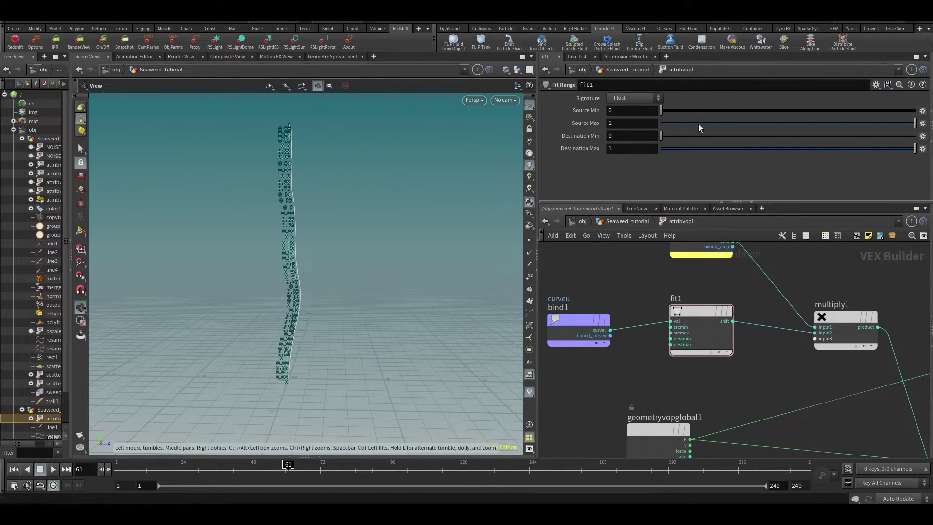
{"action": "left_click", "coordinate": [326, 57]}
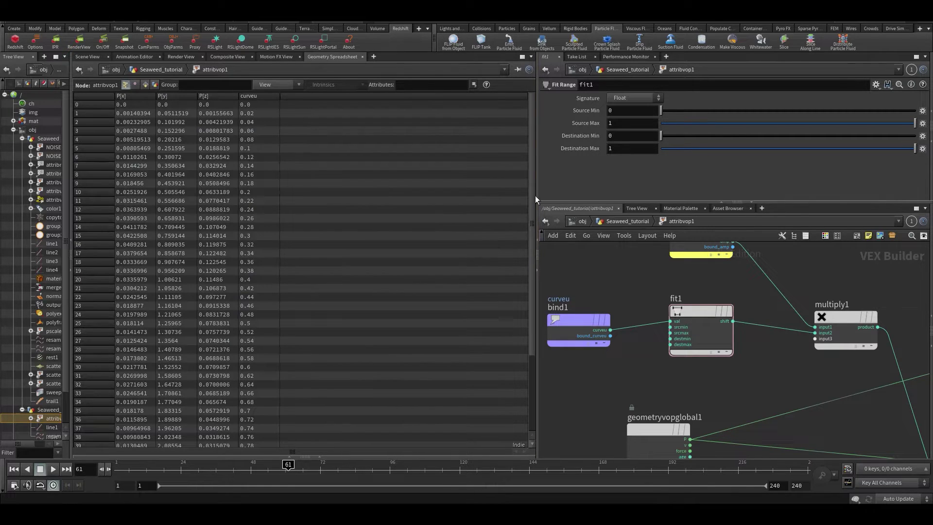
{"action": "left_click_drag", "start_coordinate": [533, 201], "coordinate": [530, 315]}
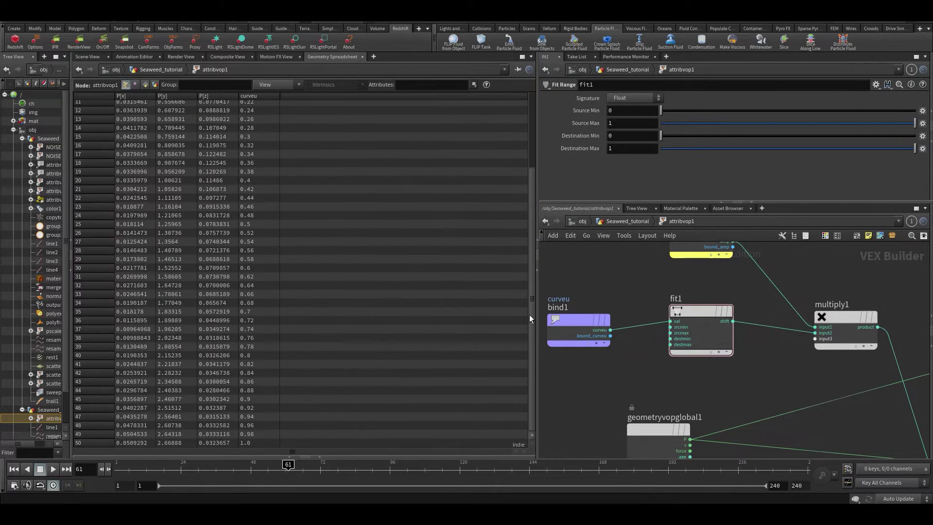
{"action": "left_click", "coordinate": [532, 252]}
{"action": "left_click", "coordinate": [91, 58]}
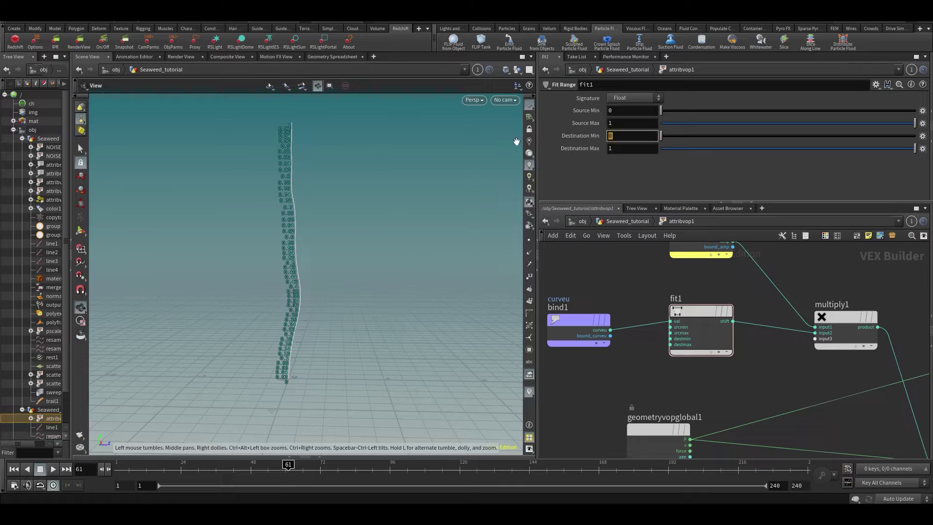
{"action": "type", "text": ".5"}
{"action": "key", "text": "Return"}
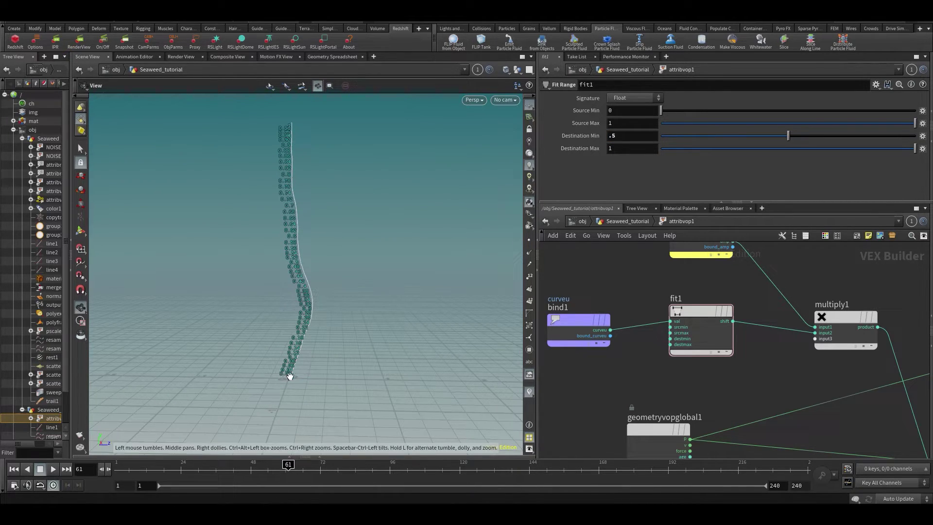
Step: Add a second Bind node, bind2, and select its Name value for renaming
{"action": "key", "text": "Tab"}
{"action": "type", "text": "bii"}
{"action": "key", "text": "BackSpace"}
{"action": "type", "text": "nd"}
{"action": "key", "text": "Return"}
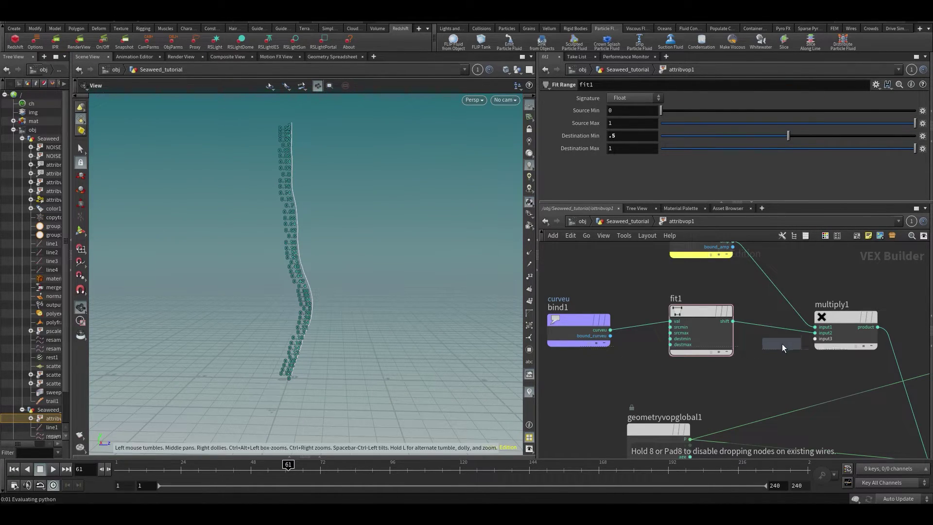
{"action": "left_click", "coordinate": [762, 355]}
{"action": "left_click_drag", "start_coordinate": [760, 357], "coordinate": [768, 362]}
{"action": "left_click_drag", "start_coordinate": [649, 100], "coordinate": [364, 102]}
Step: Name bind2 curveu and wire fit1's output into it
{"action": "type", "text": "curveu"}
{"action": "key", "text": "Return"}
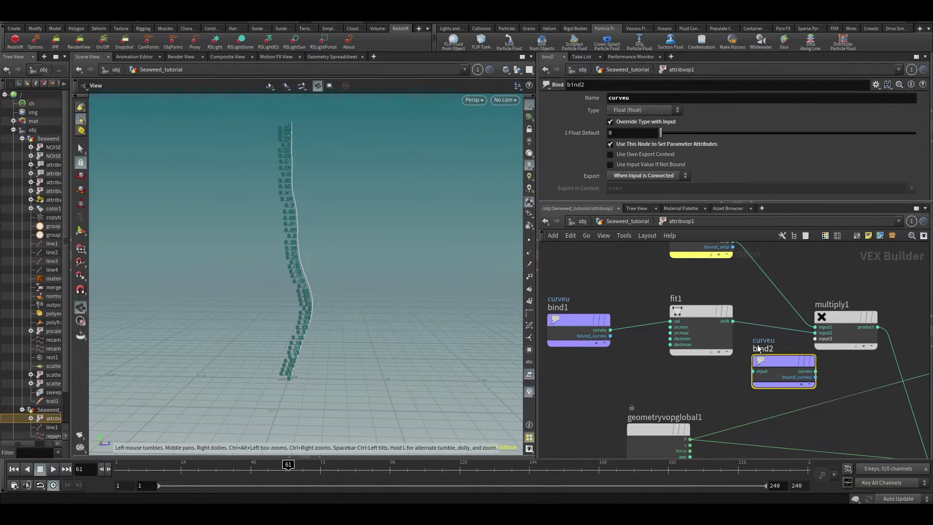
{"action": "left_click", "coordinate": [733, 321]}
{"action": "left_click", "coordinate": [753, 372]}
Step: Inspect the strand in the viewport and adjust fit1's Destination Min between 0 and 1
{"action": "scroll", "coordinate": [300, 319], "scroll_direction": "up", "scroll_amount": 3}
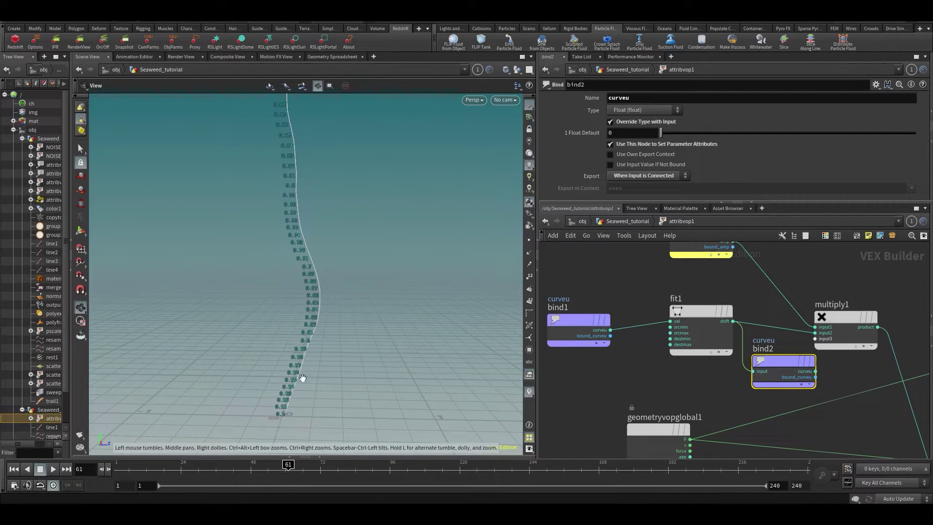
{"action": "middle_click_drag", "start_coordinate": [303, 378], "coordinate": [323, 327]}
{"action": "left_click_drag", "start_coordinate": [313, 358], "coordinate": [308, 340]}
{"action": "scroll", "coordinate": [308, 344], "scroll_direction": "up", "scroll_amount": 3}
{"action": "middle_click_drag", "start_coordinate": [299, 384], "coordinate": [340, 305]}
{"action": "middle_click_drag", "start_coordinate": [356, 242], "coordinate": [356, 348]}
{"action": "middle_click_drag", "start_coordinate": [326, 245], "coordinate": [298, 287]}
{"action": "scroll", "coordinate": [315, 243], "scroll_direction": "down", "scroll_amount": 3}
{"action": "scroll", "coordinate": [314, 245], "scroll_direction": "down", "scroll_amount": 6}
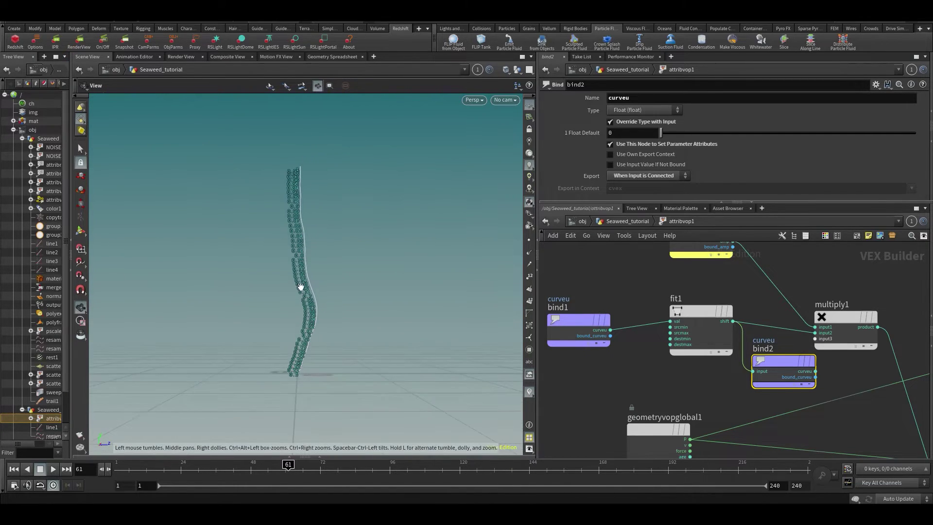
{"action": "scroll", "coordinate": [301, 286], "scroll_direction": "up", "scroll_amount": 3}
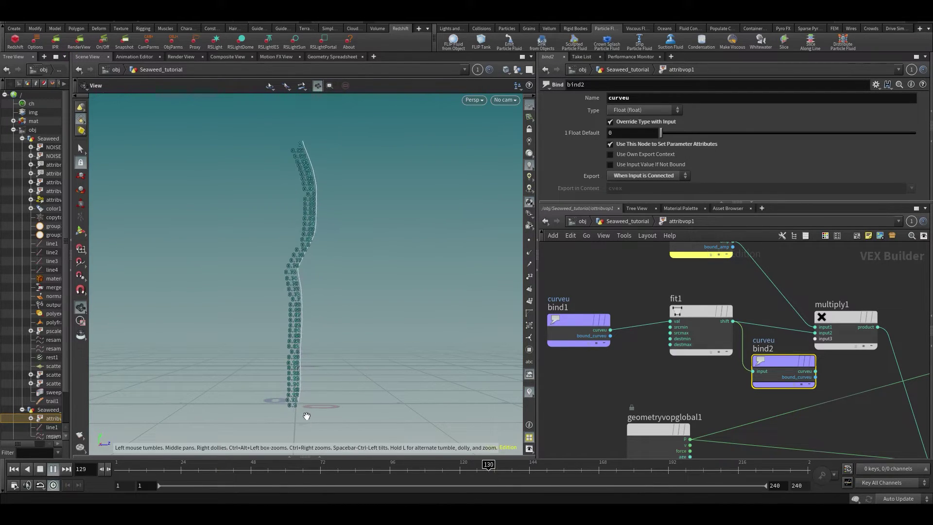
{"action": "left_click_drag", "start_coordinate": [712, 317], "coordinate": [690, 326]}
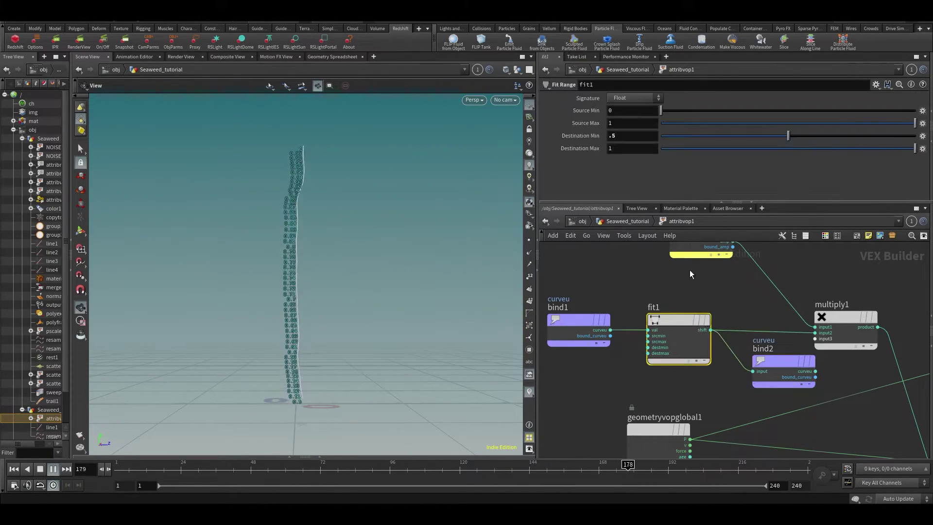
{"action": "left_click_drag", "start_coordinate": [736, 136], "coordinate": [624, 127]}
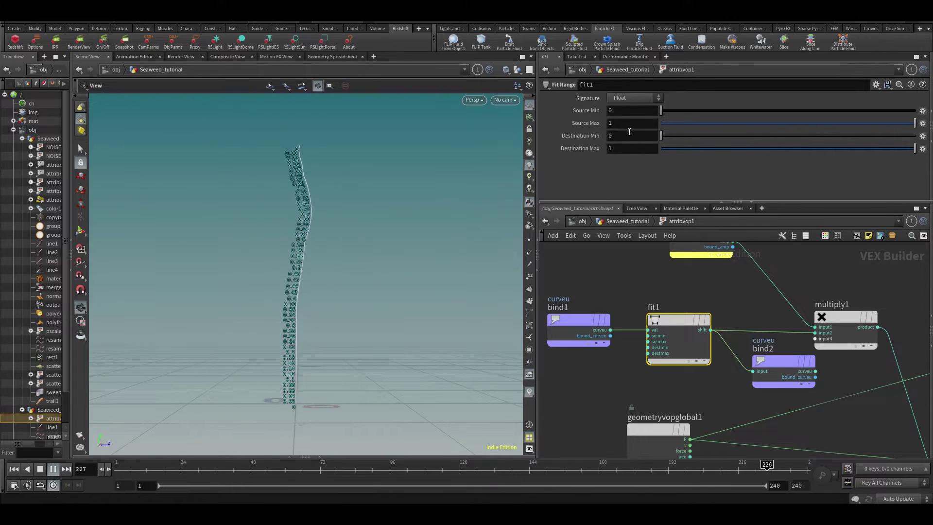
{"action": "left_click_drag", "start_coordinate": [684, 133], "coordinate": [720, 137]}
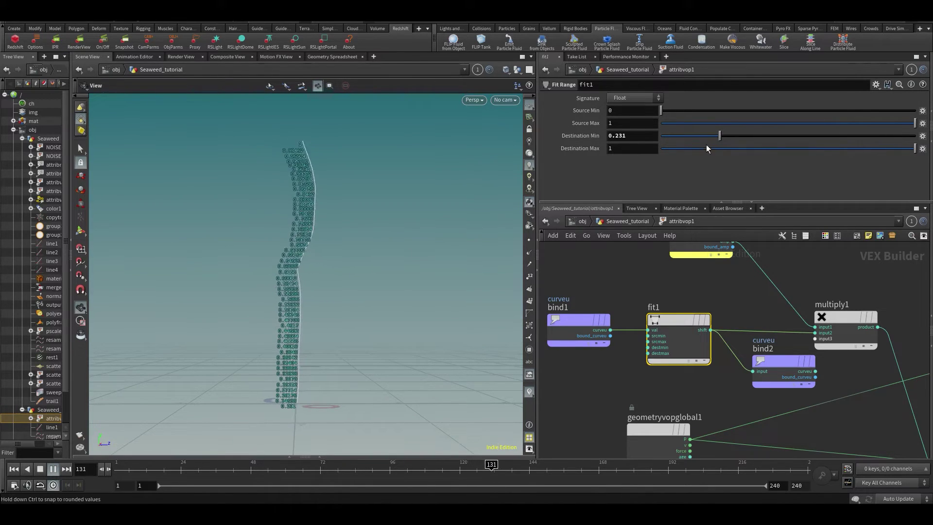
Step: Bypass bind2 and select it to view its parameters
{"action": "left_click_drag", "start_coordinate": [769, 348], "coordinate": [758, 349]}
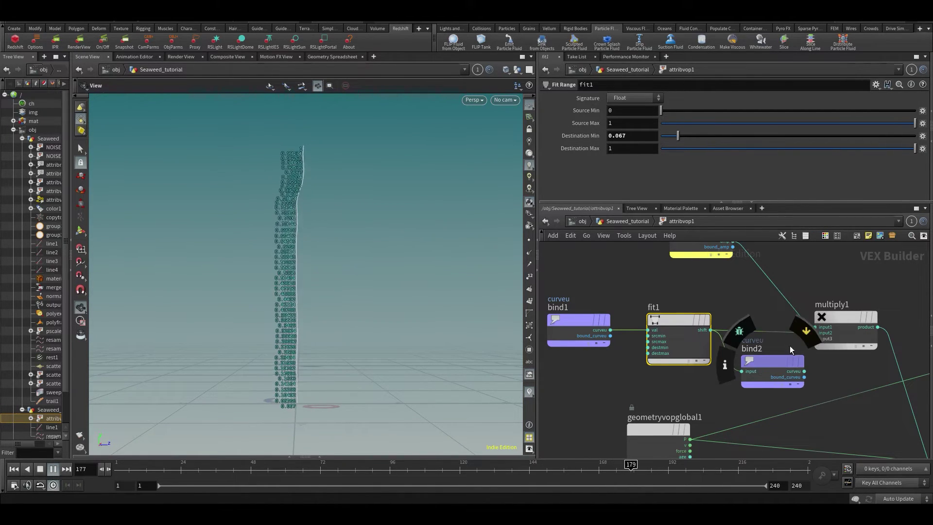
{"action": "left_click", "coordinate": [799, 336]}
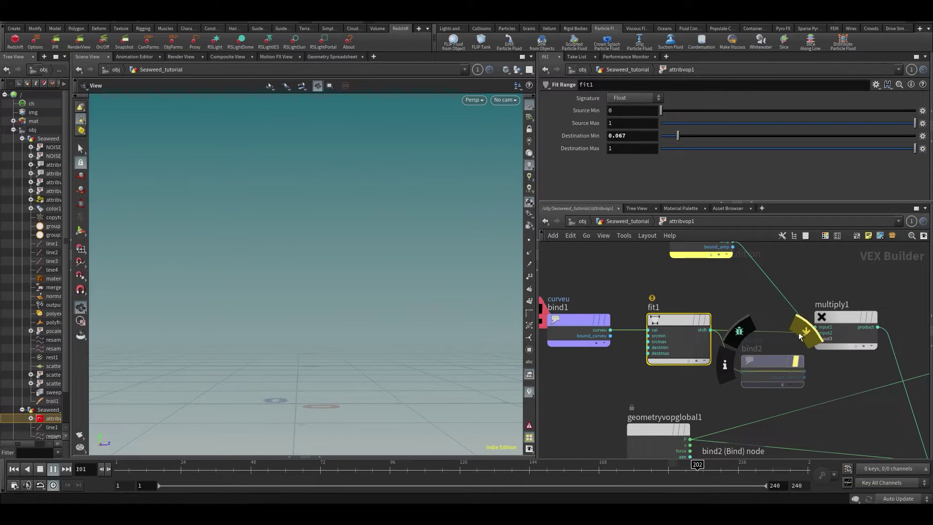
{"action": "left_click", "coordinate": [778, 363]}
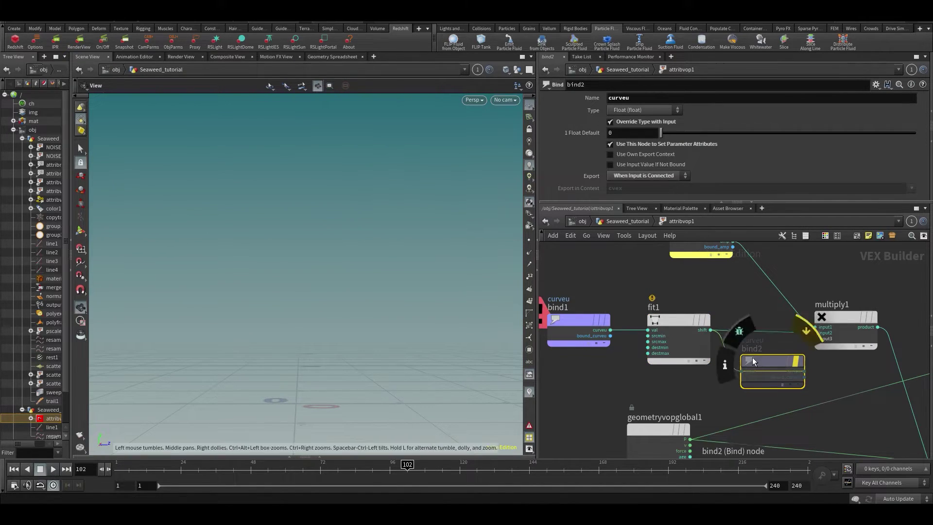
Step: Delete bind2 and give bind1's curveu a Float Default of 1
{"action": "key", "text": "Delete"}
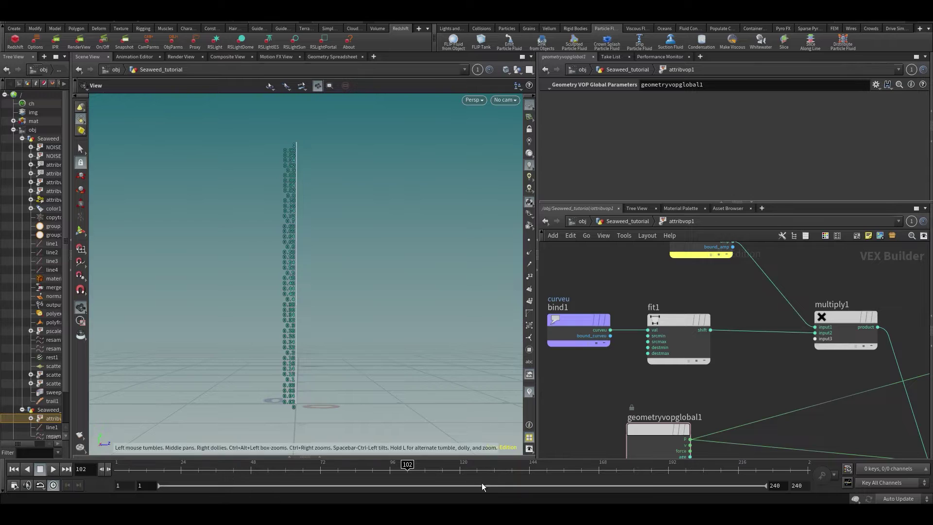
{"action": "left_click", "coordinate": [588, 320]}
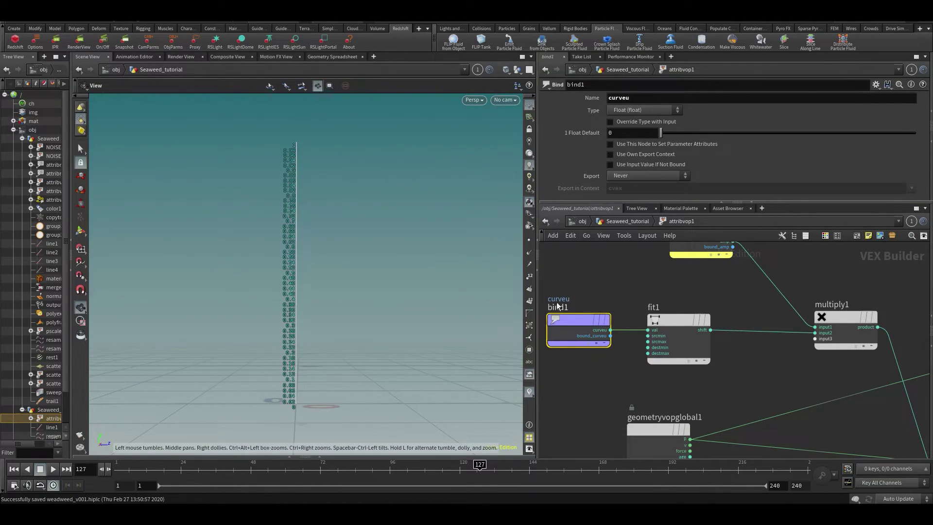
{"action": "type", "text": "1"}
{"action": "key", "text": "Return"}
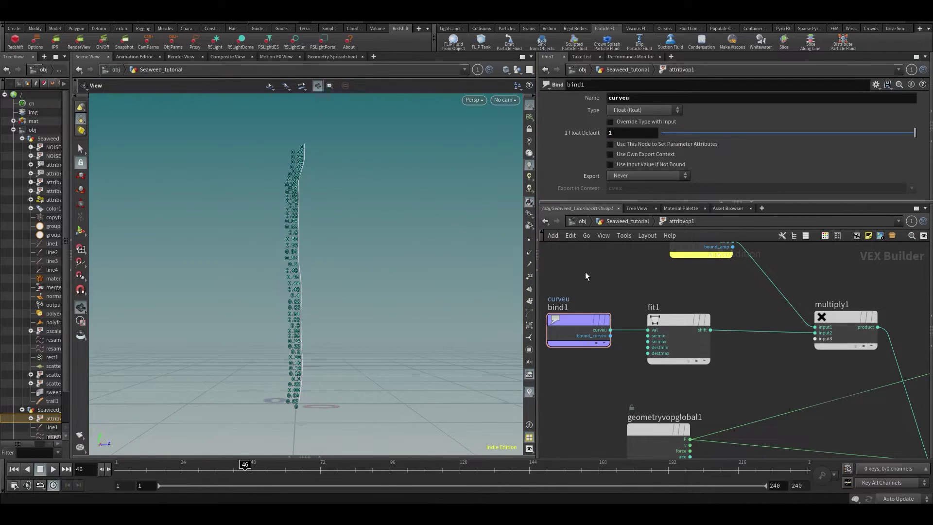
Step: Play the animation from frame 52 and check curveu values in the Geometry Spreadsheet
{"action": "middle_click_drag", "start_coordinate": [584, 273], "coordinate": [605, 265]}
{"action": "left_click_drag", "start_coordinate": [280, 469], "coordinate": [263, 461]}
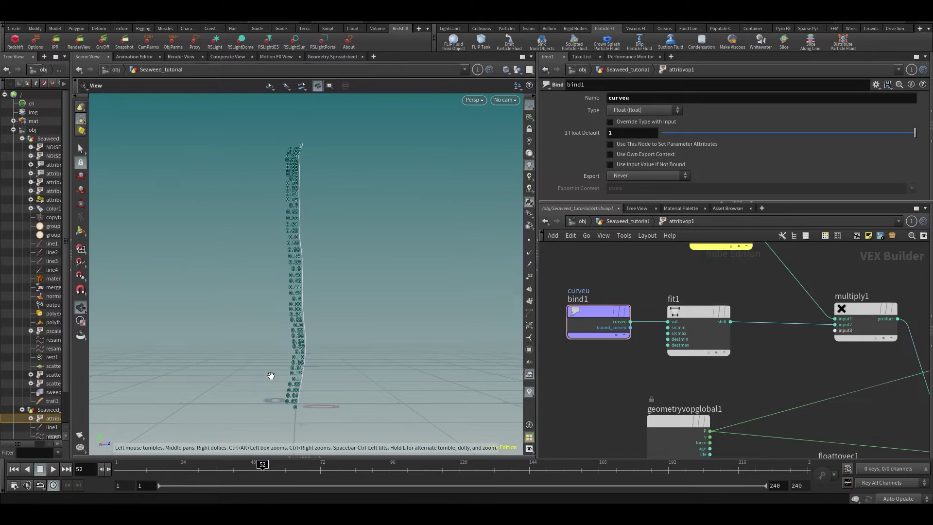
{"action": "key", "text": "Up"}
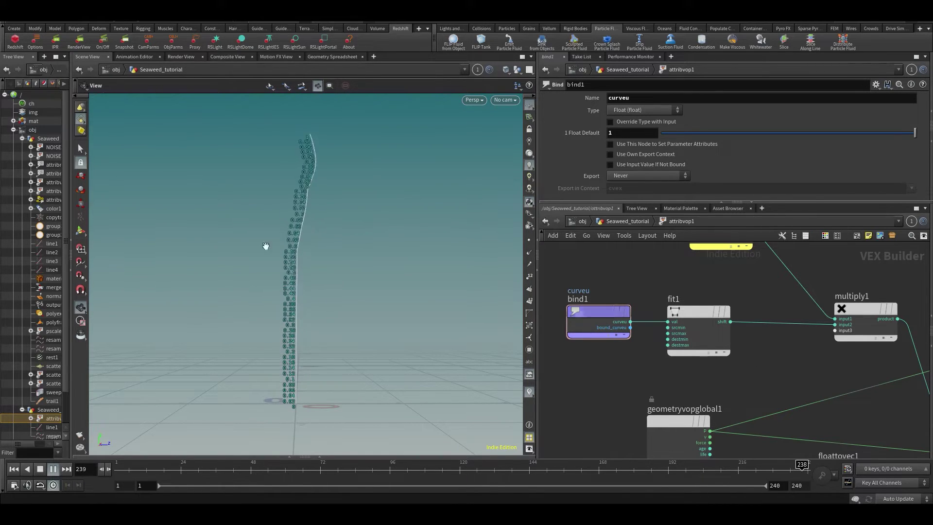
{"action": "left_click", "coordinate": [332, 57]}
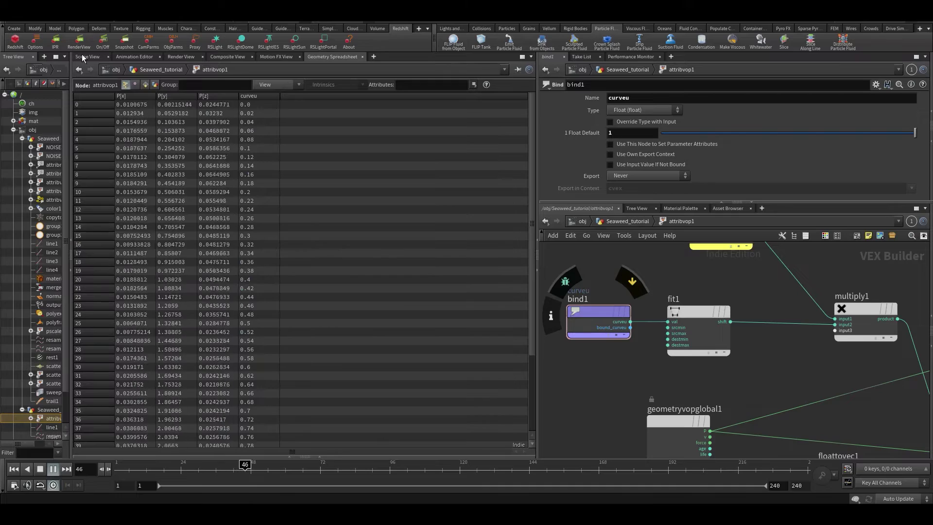
{"action": "left_click", "coordinate": [85, 56]}
{"action": "middle_click_drag", "start_coordinate": [763, 371], "coordinate": [716, 380]}
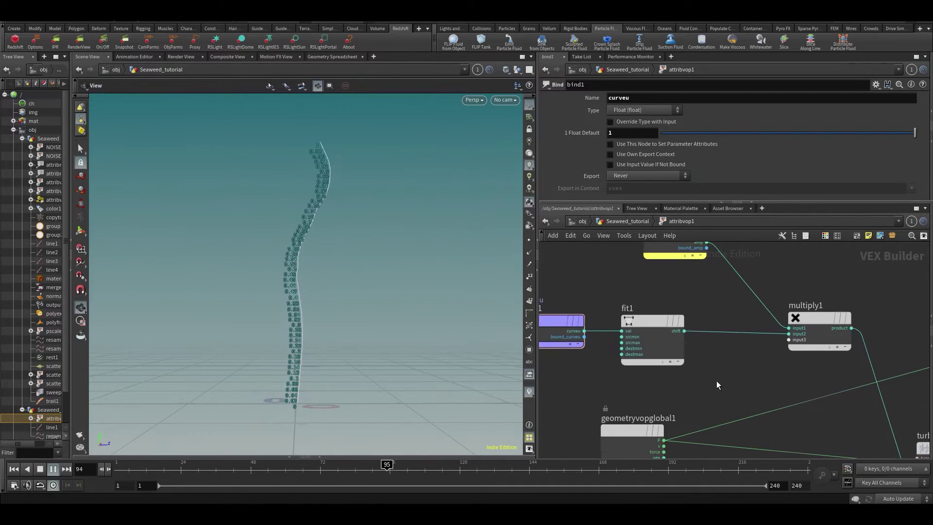
{"action": "left_click", "coordinate": [330, 57]}
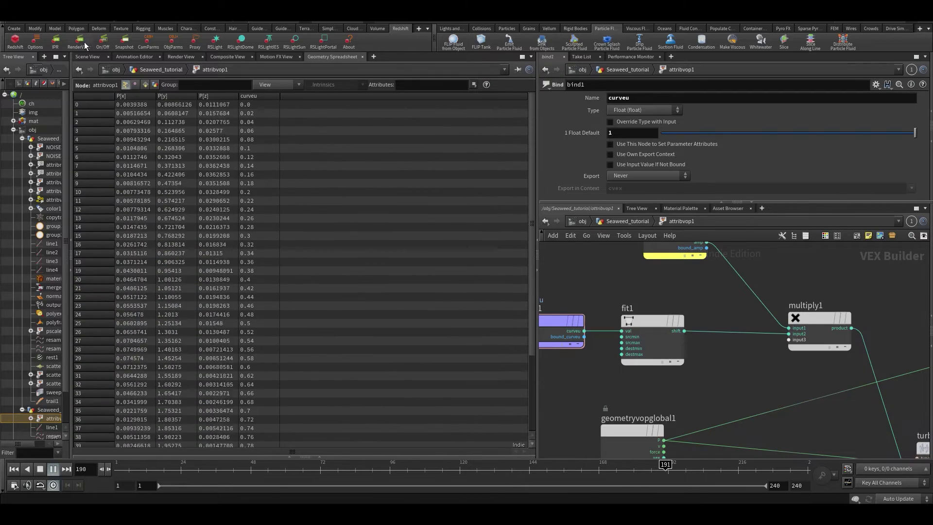
{"action": "left_click", "coordinate": [88, 57]}
{"action": "mouse_move", "coordinate": [653, 319]}
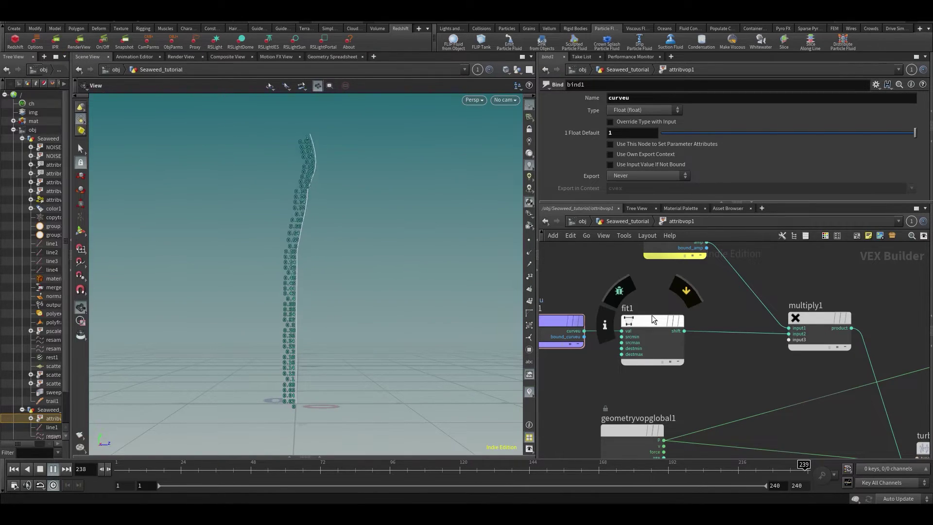
{"action": "left_click_drag", "start_coordinate": [653, 320], "coordinate": [664, 316]}
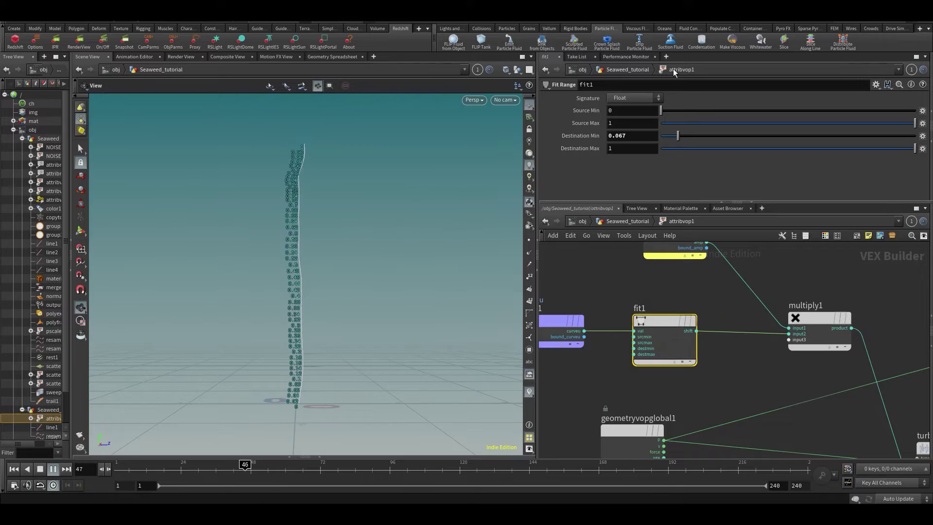
Step: Try fit1's Destination Min at about 0.449, reset it to 0, then delete fit1
{"action": "left_click_drag", "start_coordinate": [678, 136], "coordinate": [773, 146]}
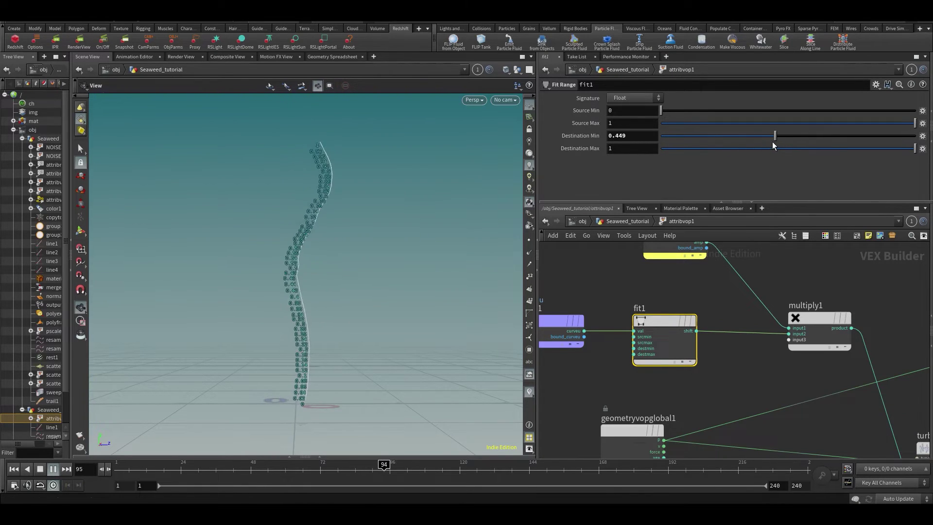
{"action": "left_click_drag", "start_coordinate": [684, 136], "coordinate": [657, 138]}
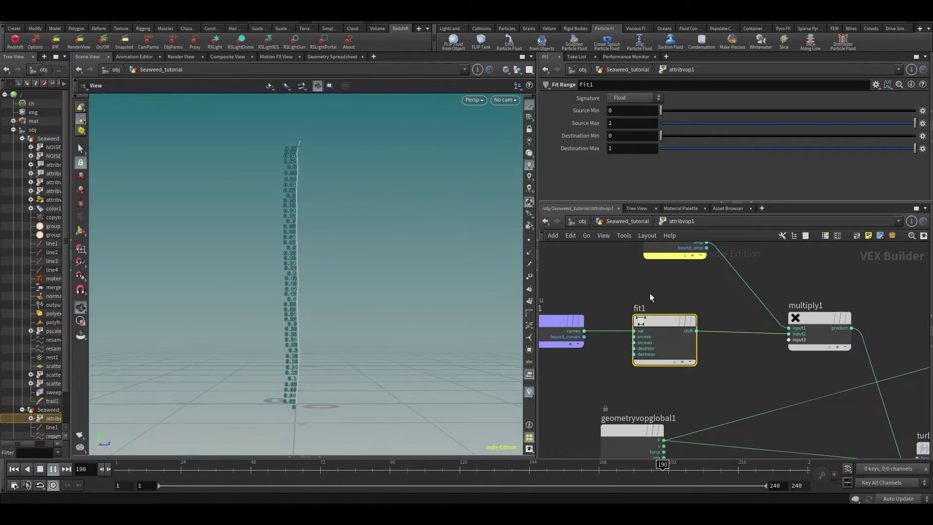
{"action": "key", "text": "Delete"}
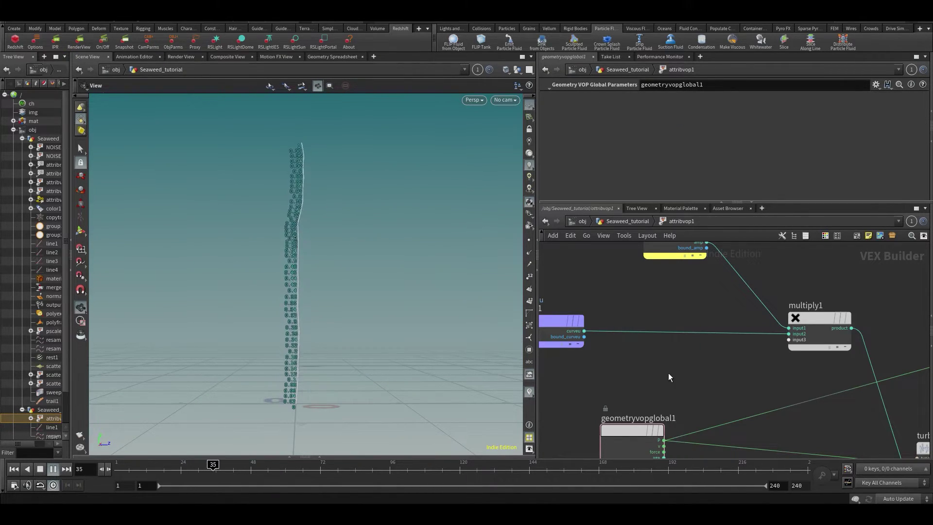
Step: Add a Ramp Parameter node, ramp1, to the VOP network
{"action": "key", "text": "Tab"}
{"action": "type", "text": "ramp p"}
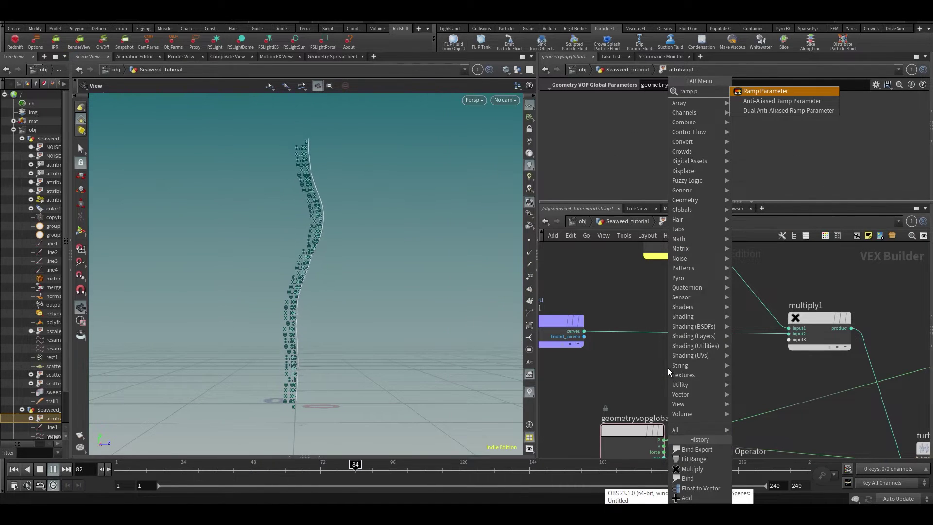
{"action": "key", "text": "Return"}
{"action": "left_click", "coordinate": [674, 369]}
{"action": "left_click_drag", "start_coordinate": [427, 470], "coordinate": [388, 469]}
{"action": "left_click_drag", "start_coordinate": [670, 368], "coordinate": [668, 363]}
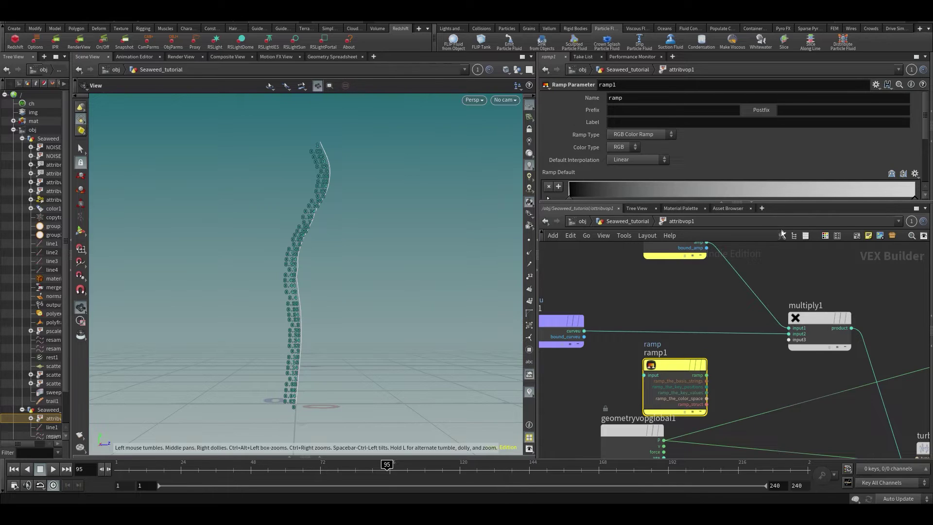
{"action": "middle_click_drag", "start_coordinate": [709, 297], "coordinate": [712, 290]}
{"action": "scroll", "coordinate": [881, 156], "scroll_direction": "down", "scroll_amount": 1}
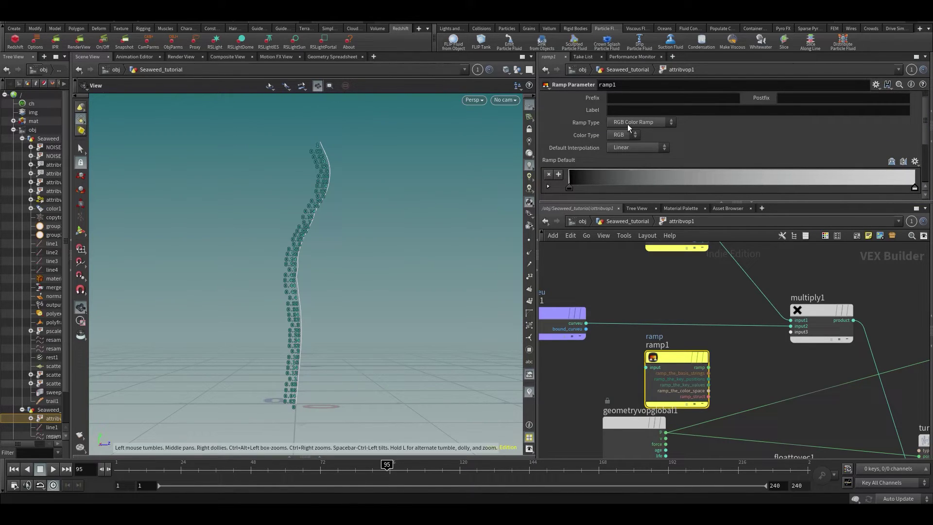
Step: Make ramp1 a Spline Ramp (float) and insert it into the curveu-to-multiply1 wire
{"action": "left_click", "coordinate": [628, 125]}
{"action": "left_click", "coordinate": [627, 141]}
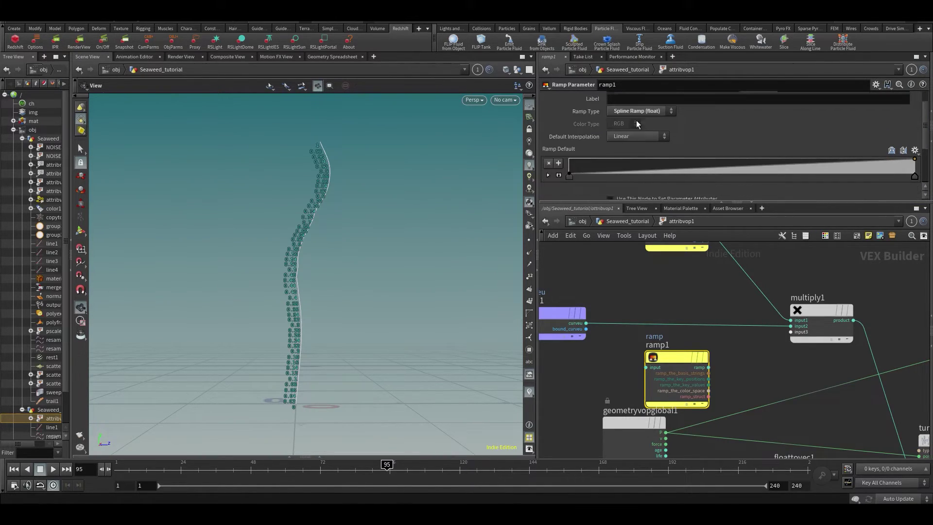
{"action": "scroll", "coordinate": [728, 133], "scroll_direction": "up", "scroll_amount": 2}
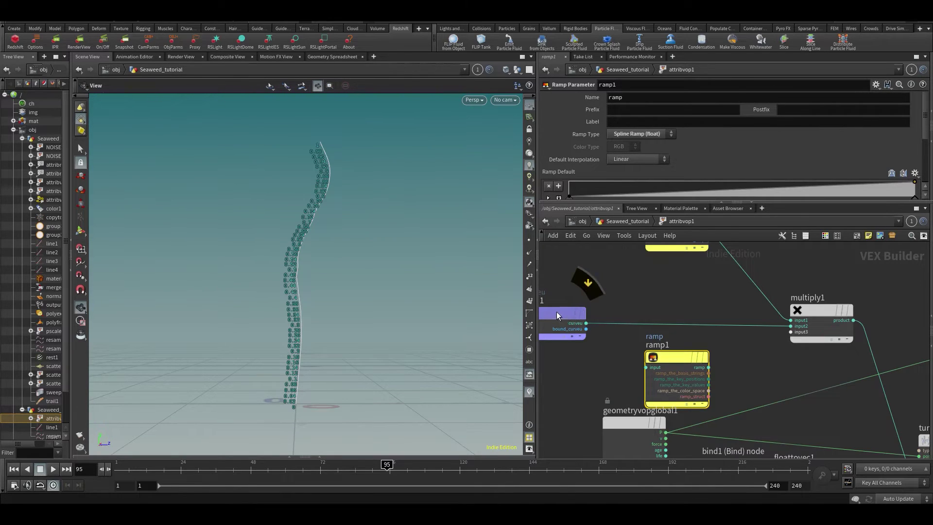
{"action": "left_click_drag", "start_coordinate": [558, 311], "coordinate": [549, 316]}
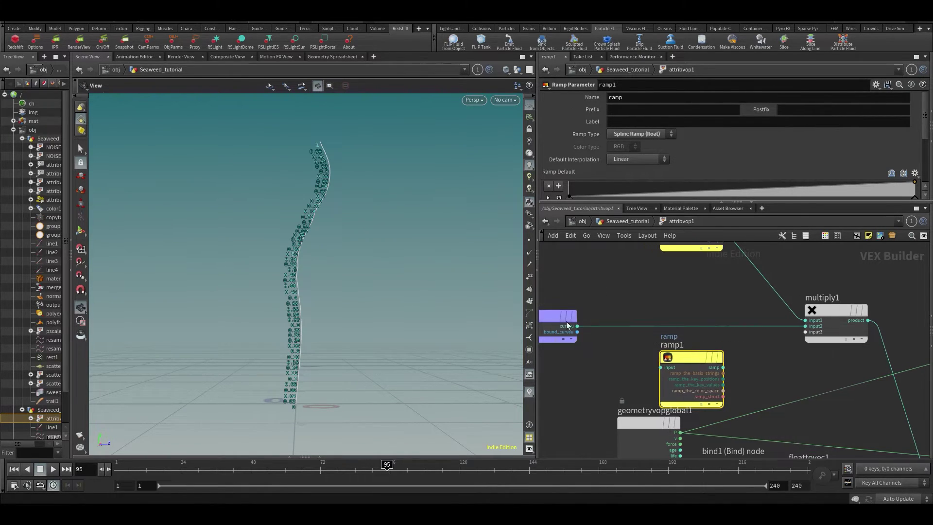
{"action": "left_click_drag", "start_coordinate": [678, 358], "coordinate": [672, 319]}
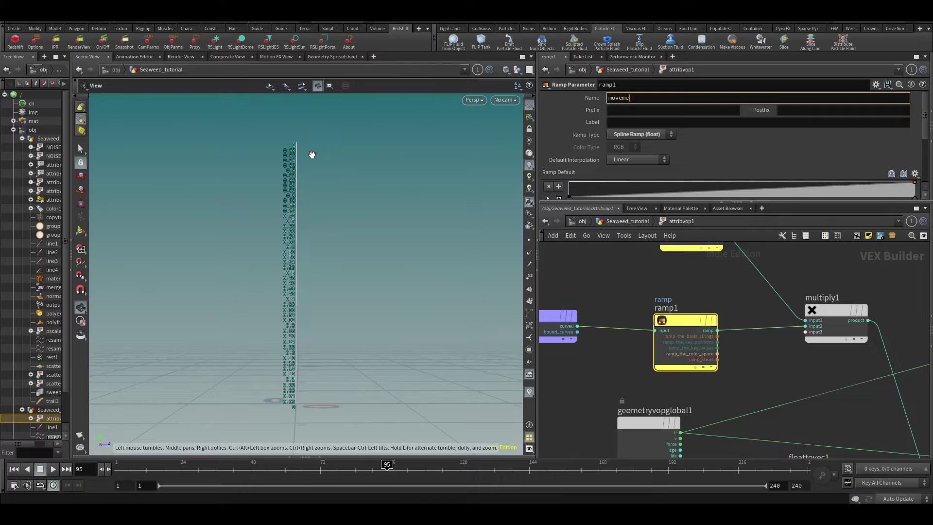
Step: Name the ramp movement_ramp and play the animation, stopping at frame 188
{"action": "key", "text": "Return"}
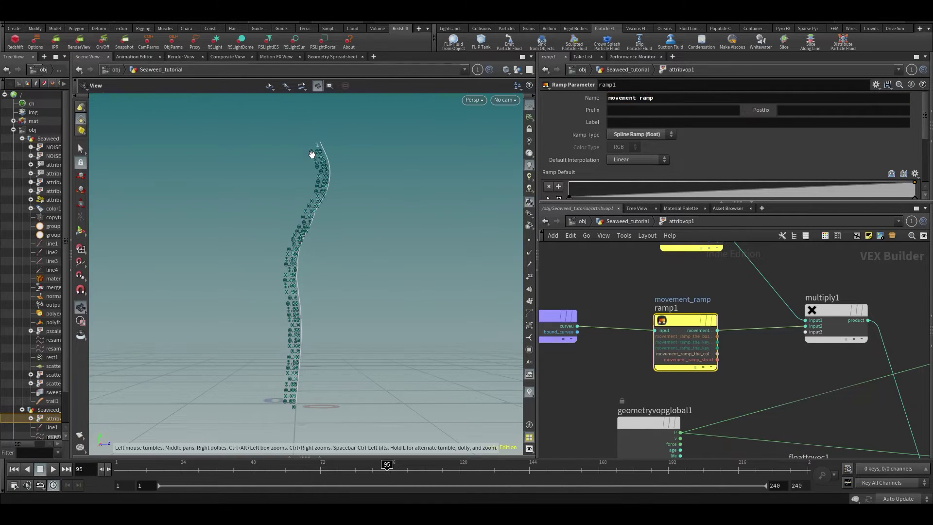
{"action": "scroll", "coordinate": [603, 368], "scroll_direction": "down", "scroll_amount": 2}
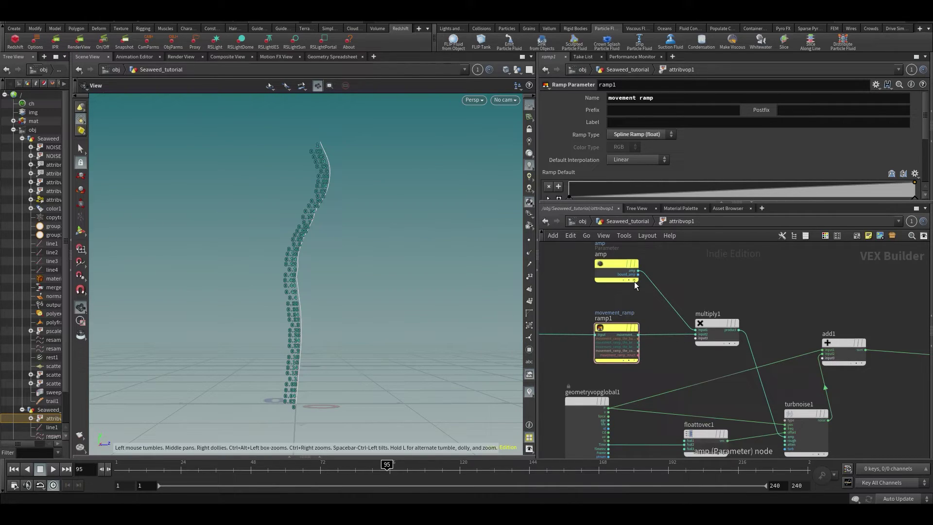
{"action": "key", "text": "u"}
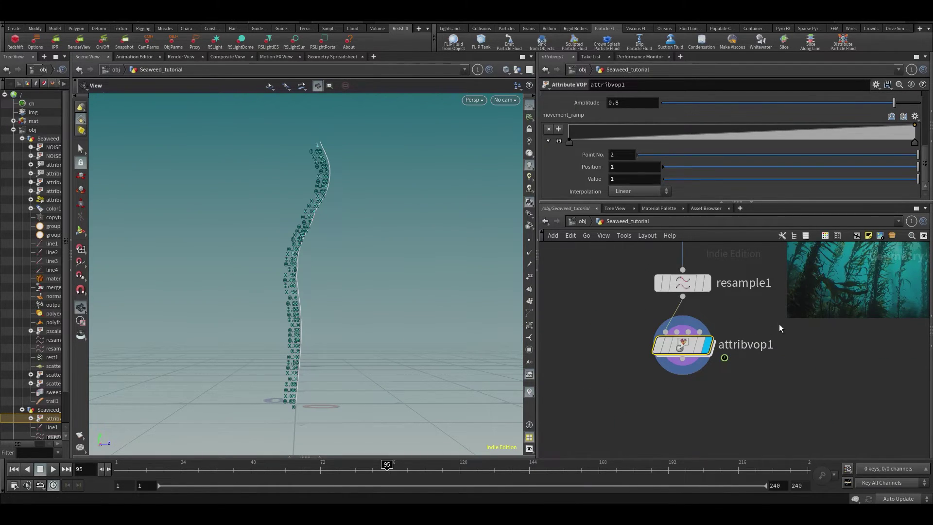
{"action": "middle_click_drag", "start_coordinate": [769, 296], "coordinate": [762, 319]}
{"action": "key", "text": "Up"}
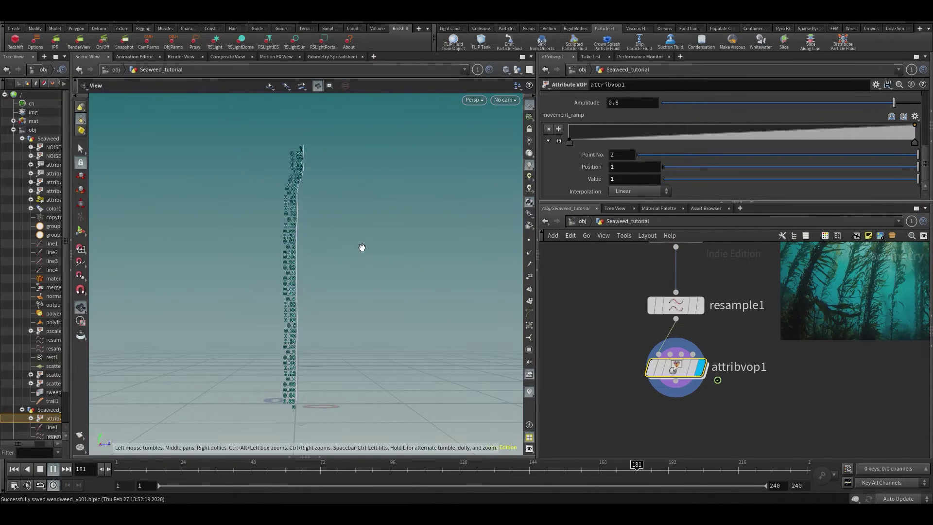
{"action": "key", "text": "Up"}
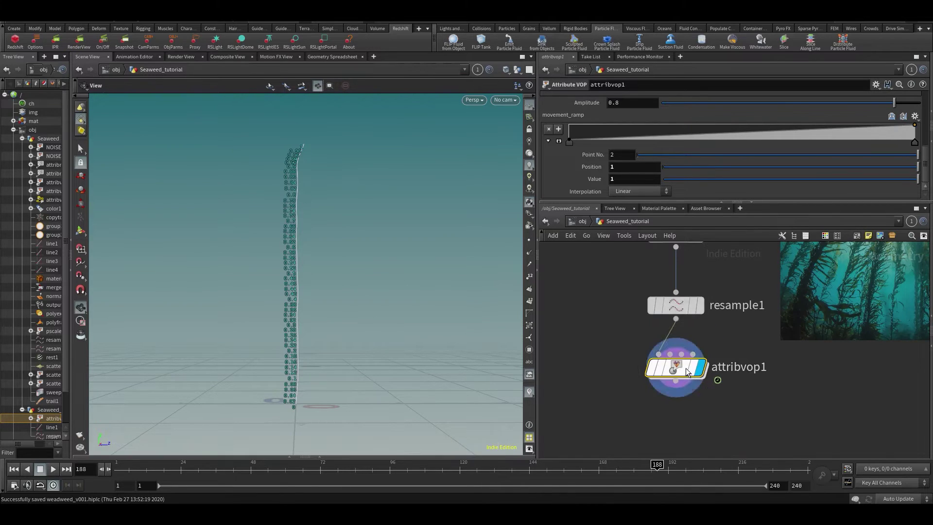
Step: Add a second movement_ramp point at position 0.51 with value 0
{"action": "double_click", "coordinate": [704, 369]}
{"action": "scroll", "coordinate": [739, 331], "scroll_direction": "up", "scroll_amount": 3}
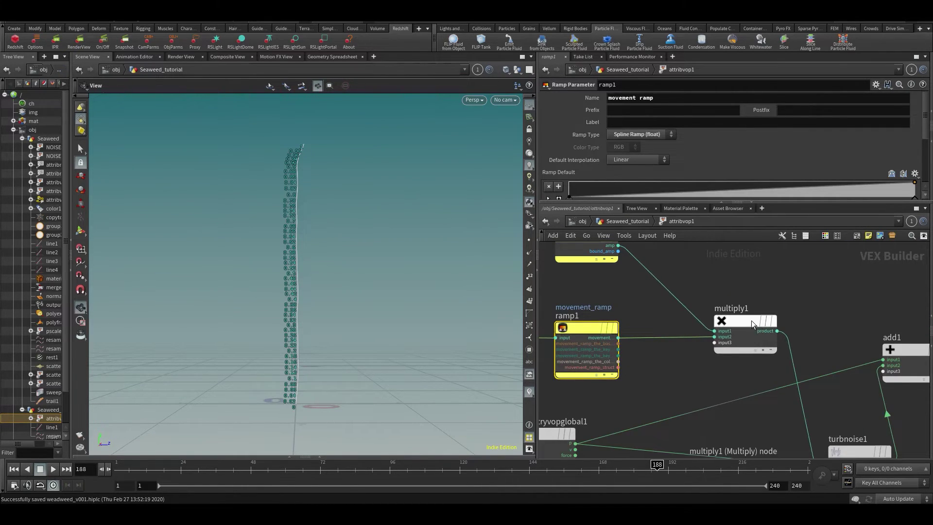
{"action": "key", "text": "u"}
{"action": "left_click", "coordinate": [625, 139]}
{"action": "left_click_drag", "start_coordinate": [627, 141], "coordinate": [716, 151]}
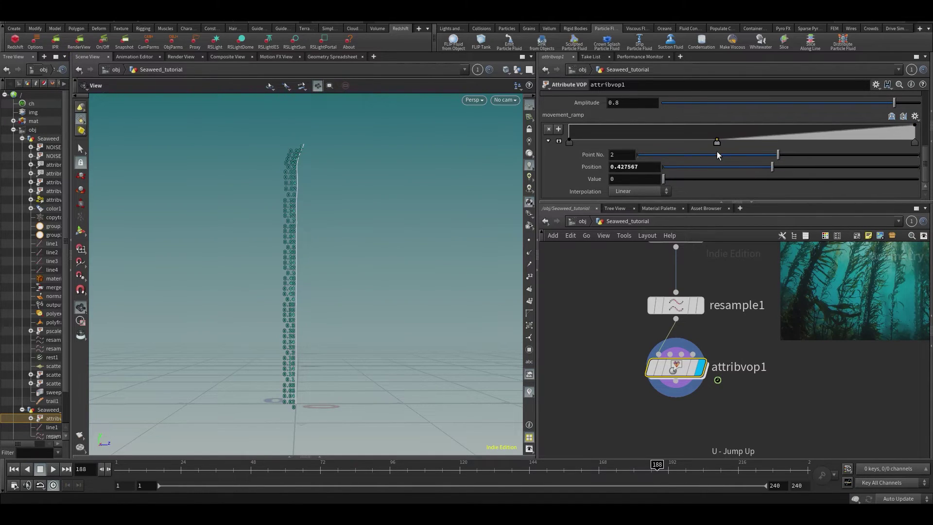
Step: Shift the second ramp key to 0.427567, play the strand, and stop at frame 93
{"action": "left_click_drag", "start_coordinate": [350, 464], "coordinate": [390, 464]}
{"action": "key", "text": "Up"}
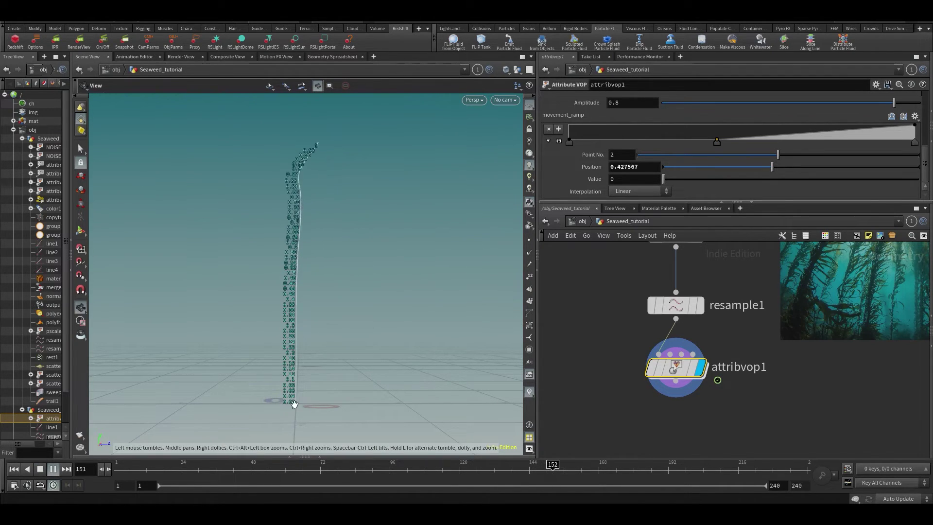
{"action": "left_click_drag", "start_coordinate": [292, 466], "coordinate": [381, 466]}
Step: Inside attribvop1, add a Bind node to the network
{"action": "double_click", "coordinate": [675, 367]}
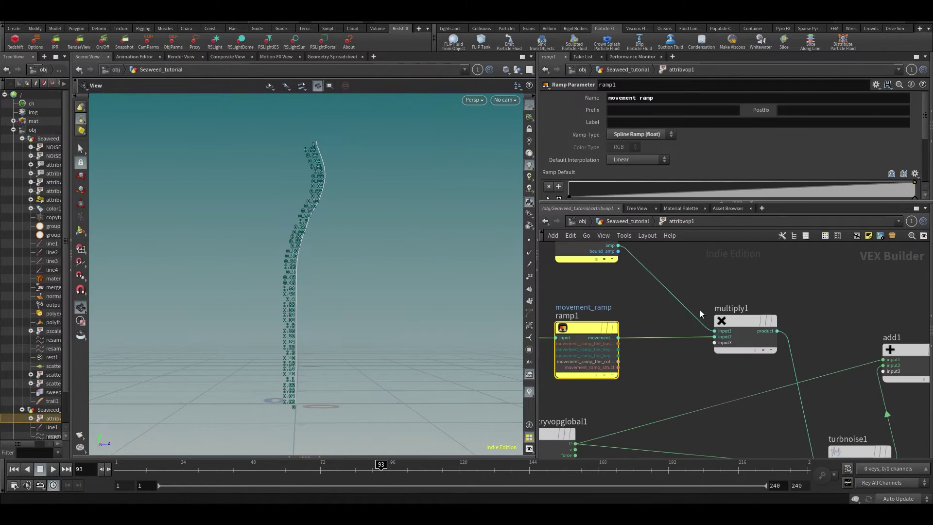
{"action": "key", "text": "Tab"}
{"action": "type", "text": "bind"}
{"action": "key", "text": "Return"}
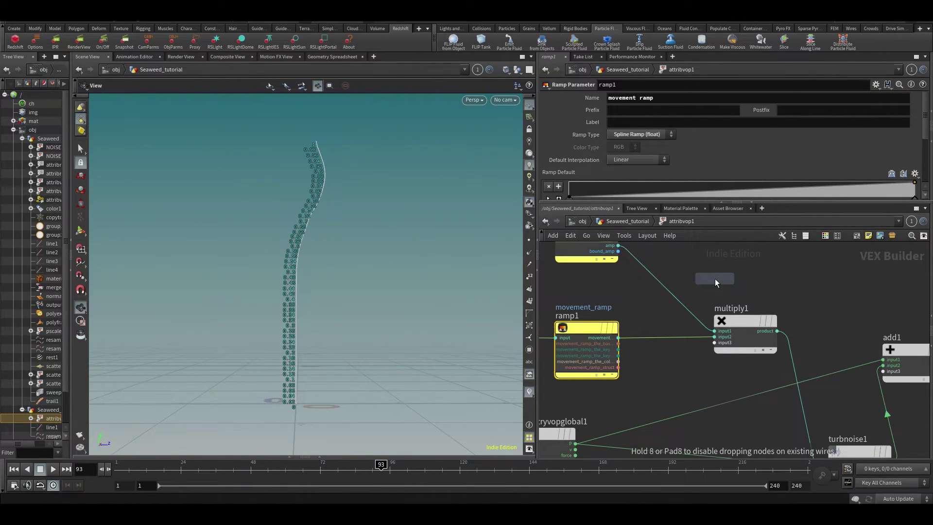
{"action": "key", "text": "Tab"}
{"action": "type", "text": "bind"}
{"action": "key", "text": "Return"}
{"action": "left_click", "coordinate": [715, 267]}
Step: Wire ramp1's movement output into bind2, the visualizer Bind node
{"action": "left_click", "coordinate": [715, 267]}
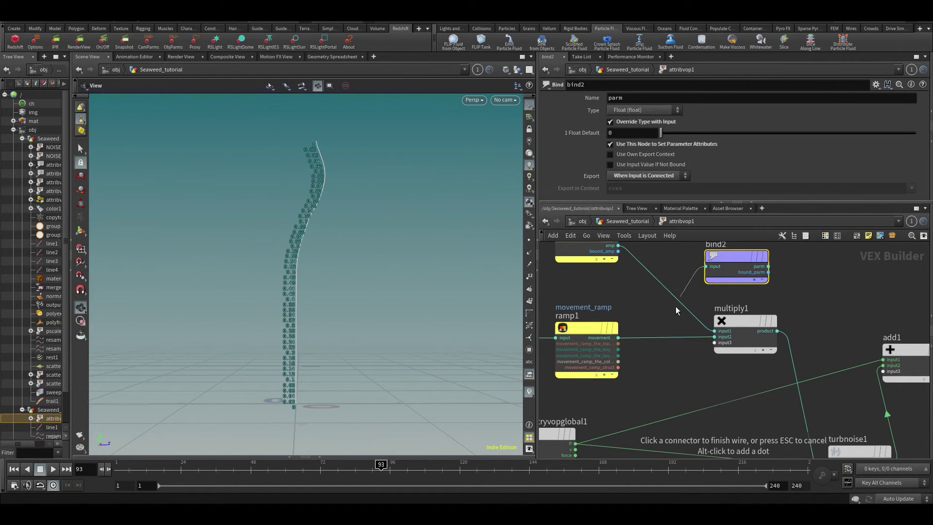
{"action": "left_click", "coordinate": [618, 337]}
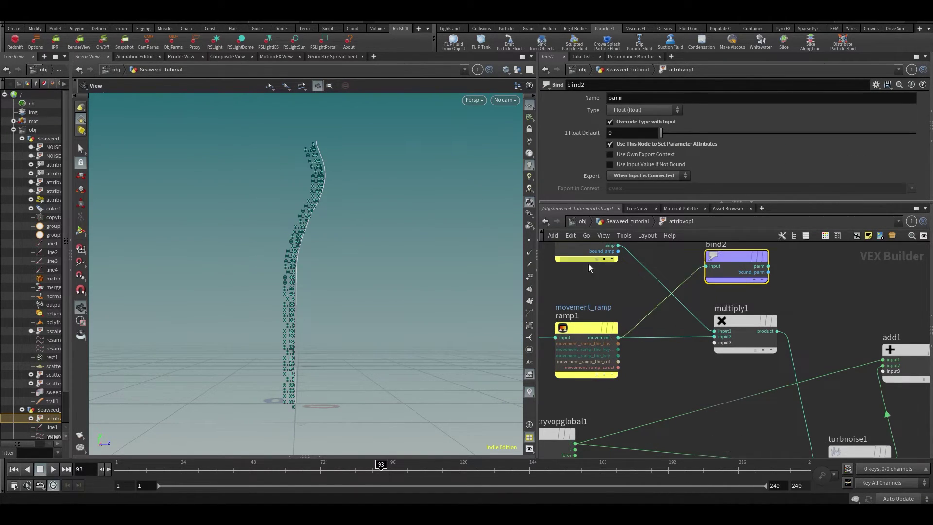
{"action": "middle_click_drag", "start_coordinate": [661, 270], "coordinate": [668, 303]}
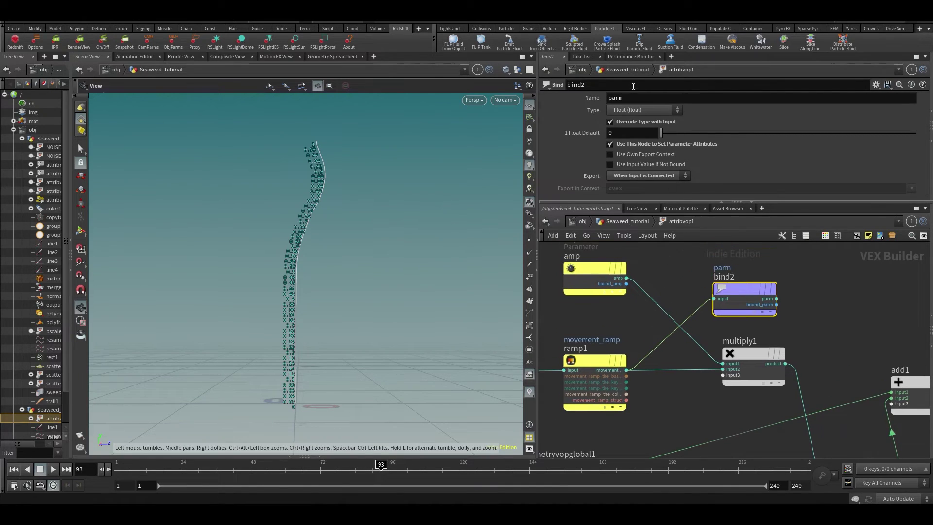
{"action": "mouse_move", "coordinate": [585, 101]}
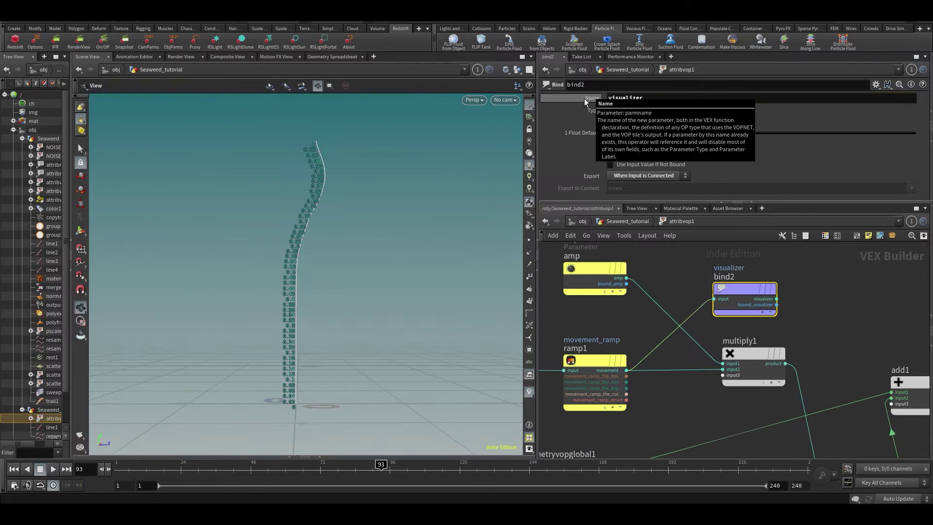
Step: Change the curveu visualizer's Attribute from curveu to visualizer in Display Options
{"action": "key", "text": "u"}
{"action": "key", "text": "d"}
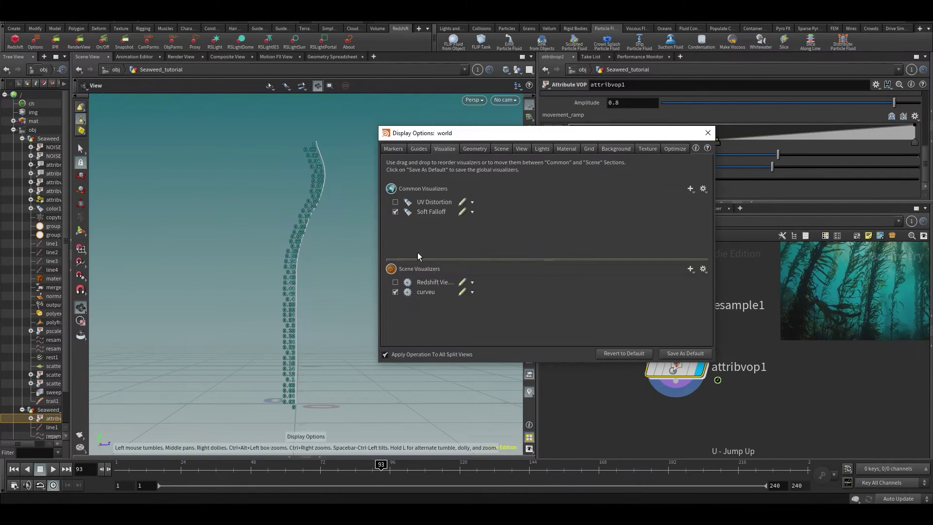
{"action": "left_click", "coordinate": [462, 292]}
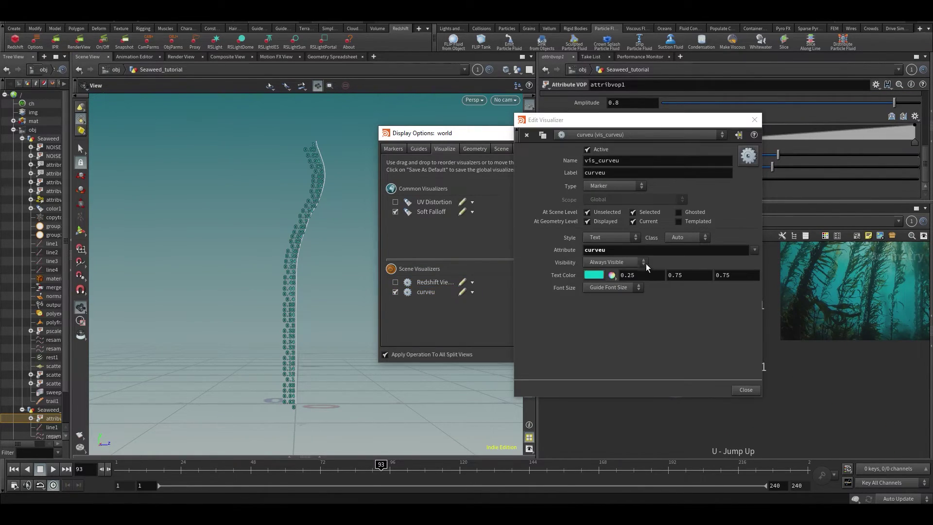
{"action": "left_click_drag", "start_coordinate": [691, 252], "coordinate": [468, 265]}
{"action": "type", "text": "visualizer"}
{"action": "key", "text": "Return"}
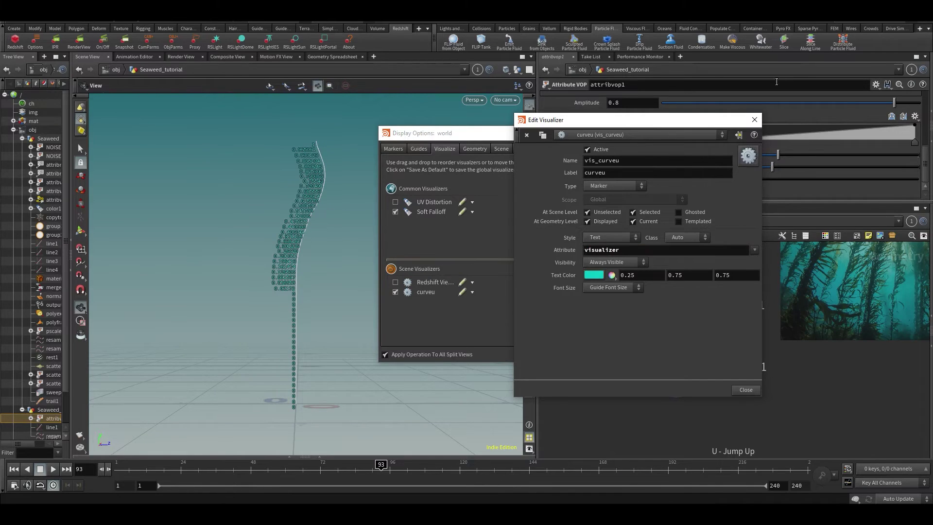
{"action": "left_click", "coordinate": [755, 118]}
{"action": "left_click", "coordinate": [707, 133]}
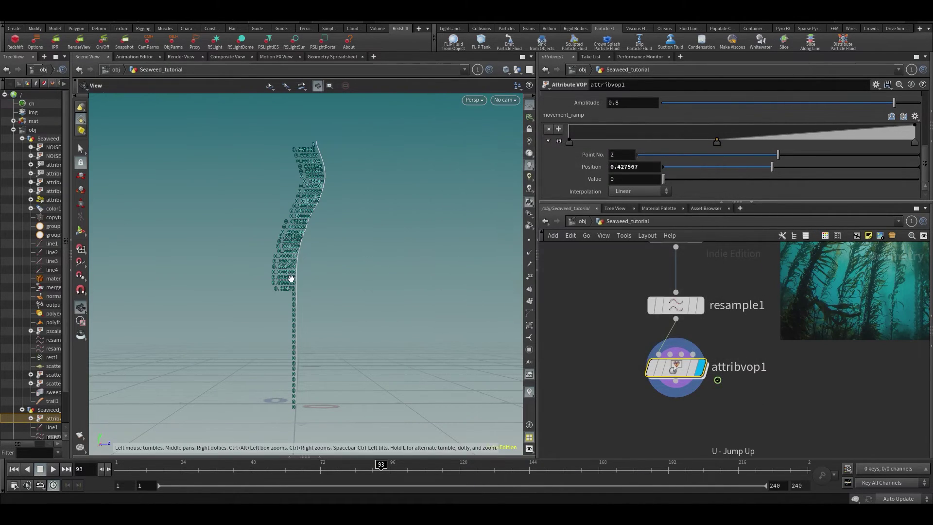
{"action": "scroll", "coordinate": [296, 241], "scroll_direction": "up", "scroll_amount": 3}
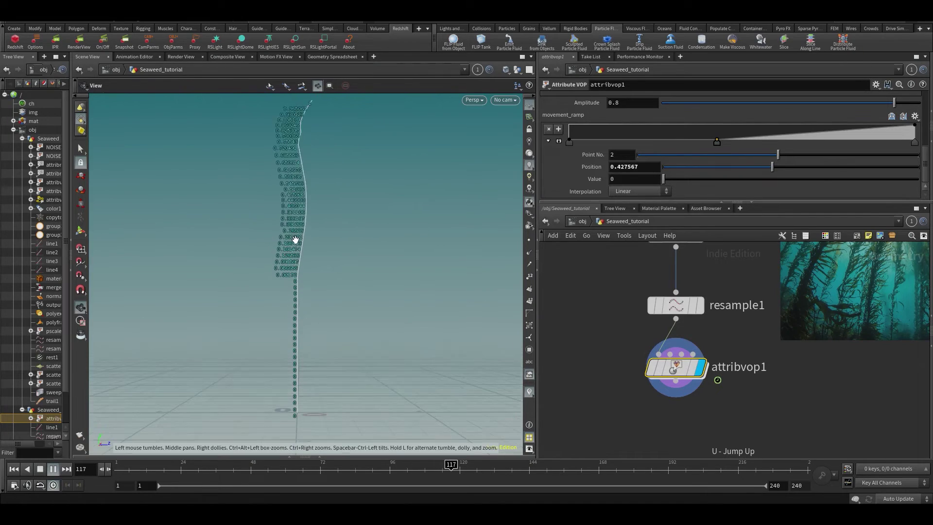
Step: Slide the middle movement_ramp key beside the first key and set Amplitude to 1
{"action": "left_click_drag", "start_coordinate": [717, 142], "coordinate": [637, 152]}
{"action": "mouse_move", "coordinate": [632, 139]}
{"action": "middle_mouse_down"}
{"action": "mouse_move", "coordinate": [647, 139]}
{"action": "mouse_move", "coordinate": [634, 141]}
{"action": "middle_mouse_up"}
{"action": "mouse_move", "coordinate": [636, 177]}
{"action": "left_mouse_down"}
{"action": "mouse_move", "coordinate": [577, 176]}
{"action": "mouse_move", "coordinate": [608, 161]}
{"action": "mouse_move", "coordinate": [614, 183]}
{"action": "mouse_move", "coordinate": [661, 177]}
{"action": "mouse_move", "coordinate": [623, 181]}
{"action": "left_mouse_up"}
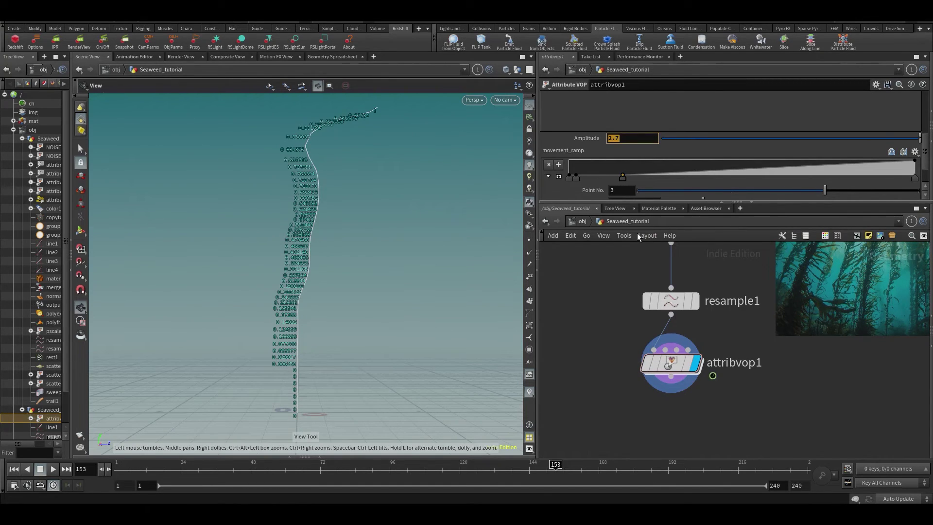
{"action": "type", "text": "1"}
{"action": "key", "text": "Return"}
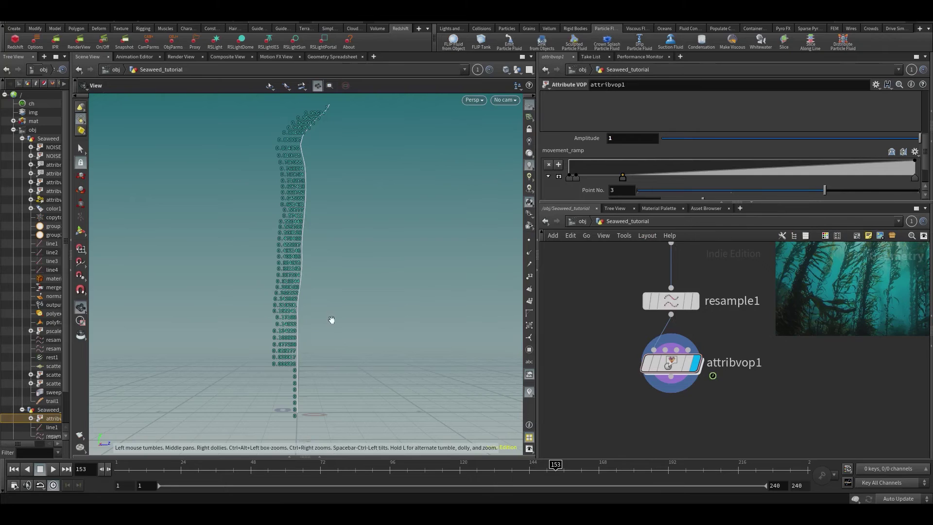
Step: Turn off the curveu point labels and move the ramp key to the ramp's left end
{"action": "key", "text": "d"}
{"action": "left_click", "coordinate": [395, 292]}
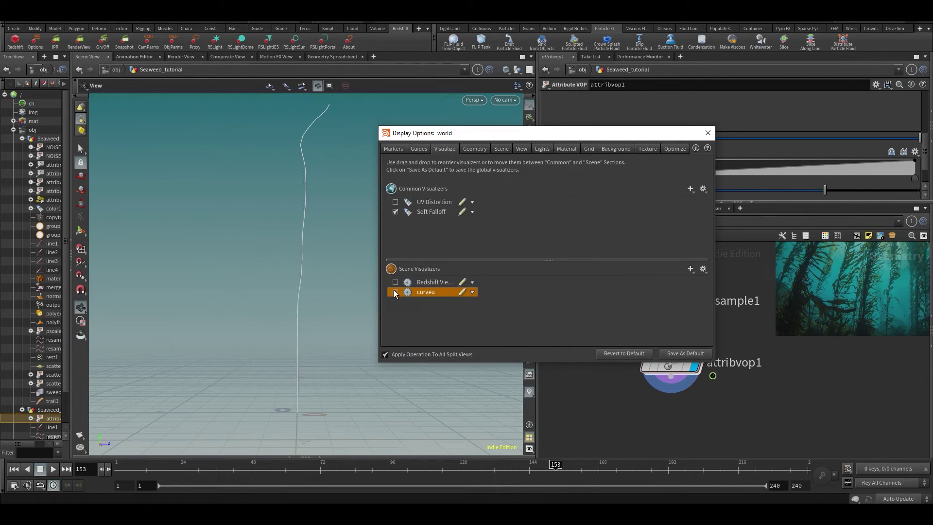
{"action": "left_click", "coordinate": [707, 133]}
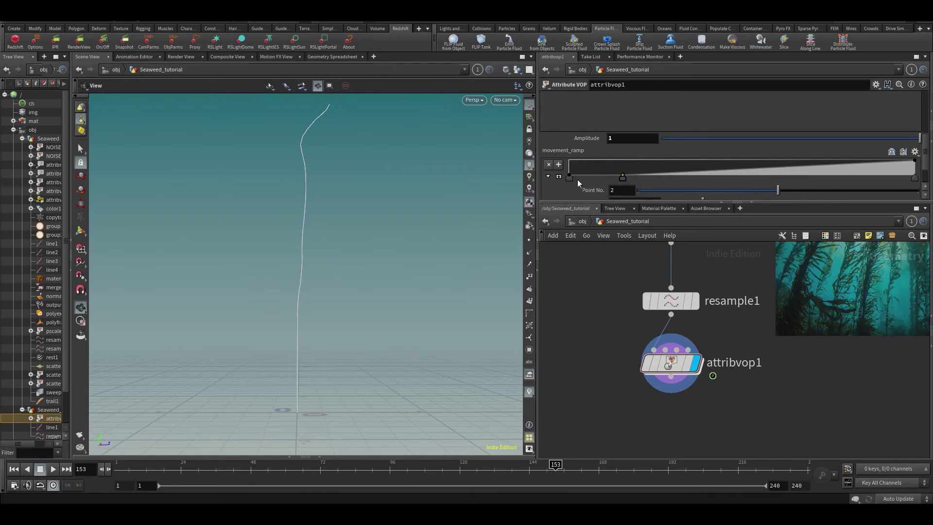
{"action": "left_click_drag", "start_coordinate": [622, 178], "coordinate": [559, 188]}
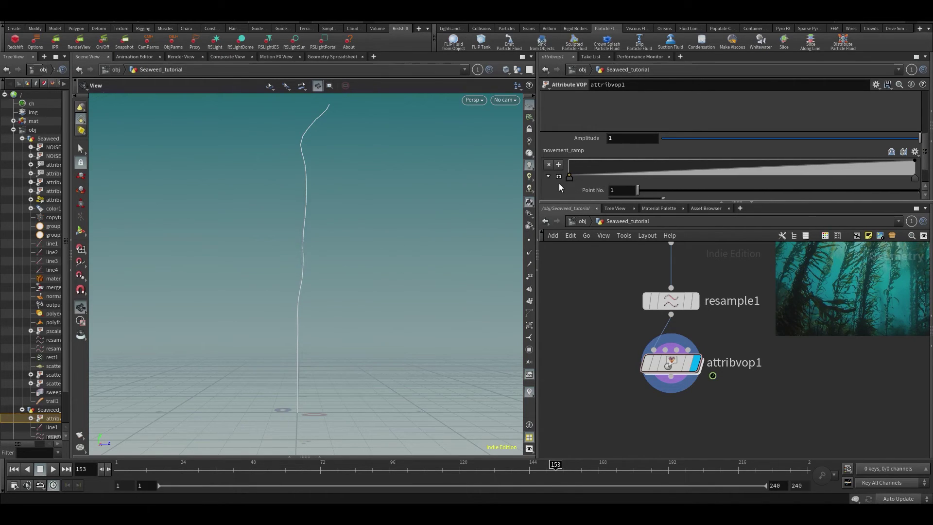
Step: At object level, display the finished Seaweed object and view it at frame 95
{"action": "left_click", "coordinate": [583, 221]}
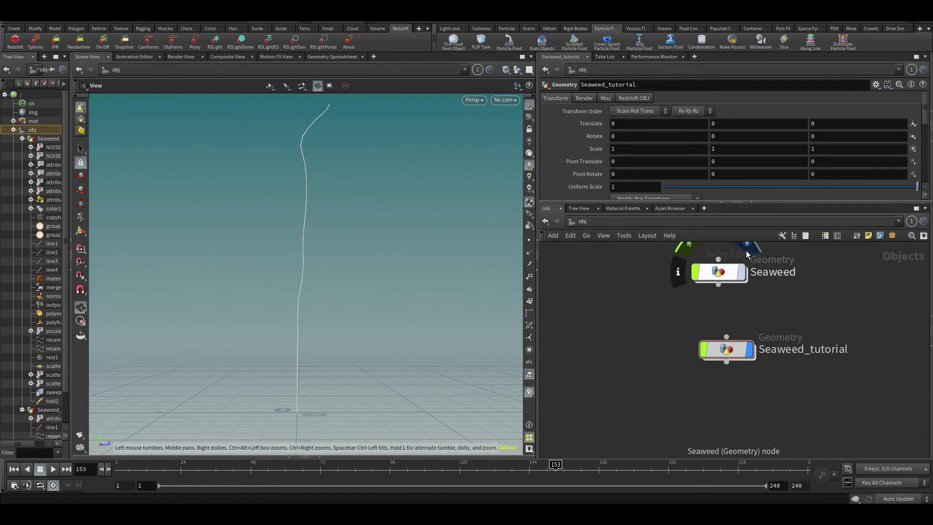
{"action": "left_click", "coordinate": [747, 253]}
{"action": "left_click_drag", "start_coordinate": [205, 476], "coordinate": [387, 470]}
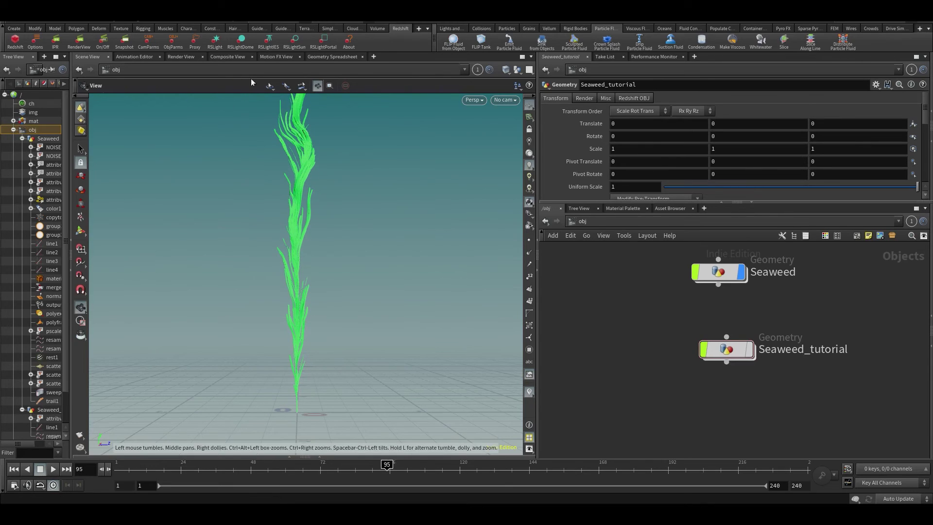
{"action": "scroll", "coordinate": [796, 371], "scroll_direction": "down", "scroll_amount": 6}
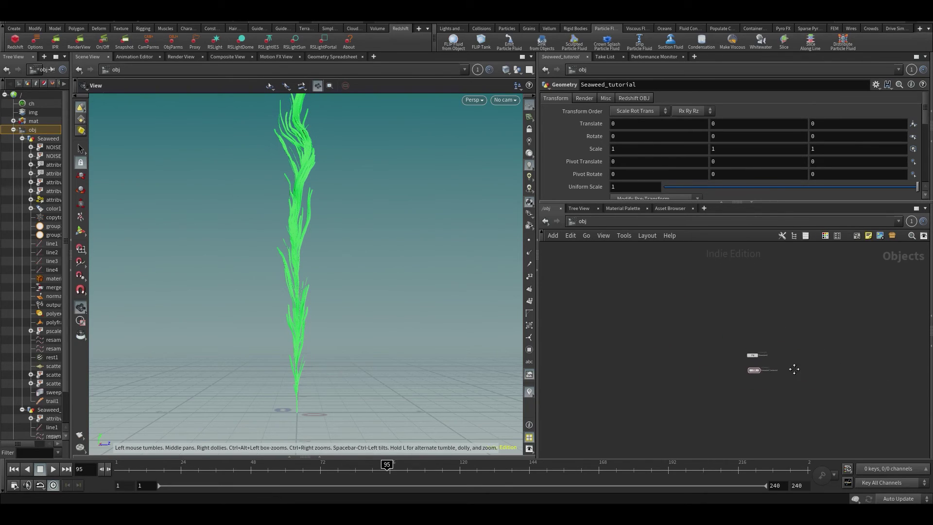
{"action": "scroll", "coordinate": [734, 360], "scroll_direction": "up", "scroll_amount": 4}
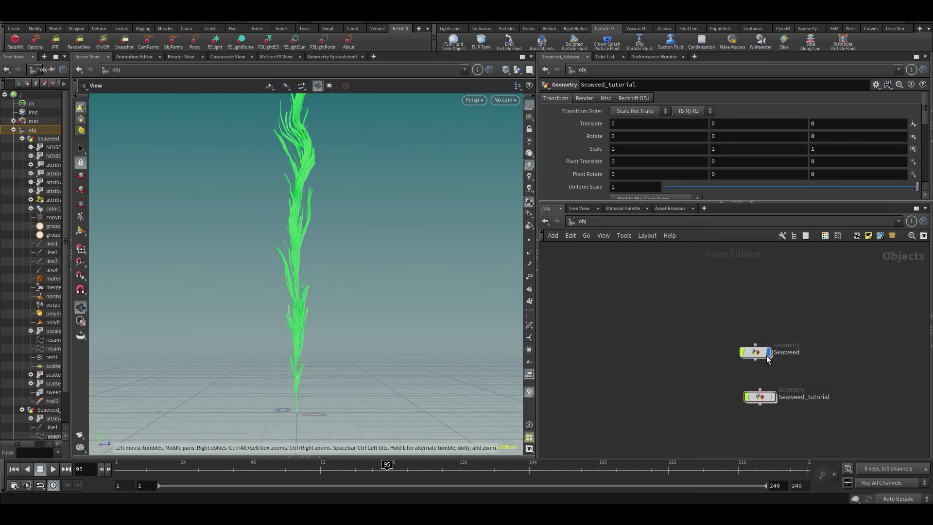
Step: Hide the finished Seaweed again and return inside Seaweed_tutorial to inspect the strand
{"action": "left_click", "coordinate": [769, 351]}
{"action": "double_click", "coordinate": [761, 395]}
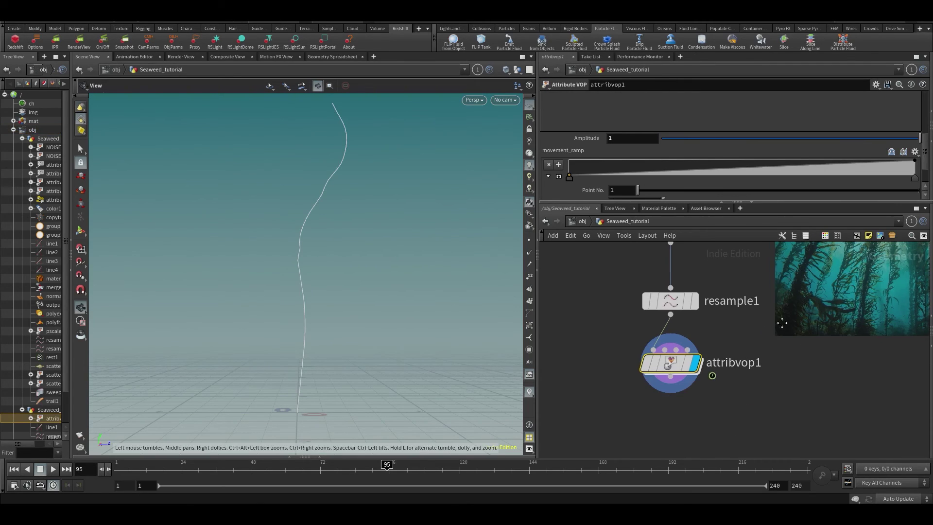
{"action": "scroll", "coordinate": [782, 322], "scroll_direction": "up", "scroll_amount": 3}
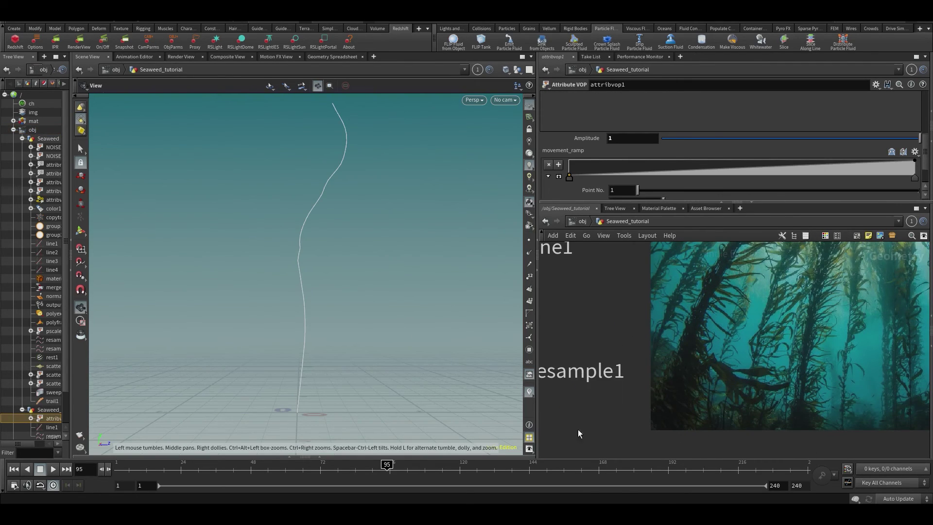
{"action": "scroll", "coordinate": [648, 366], "scroll_direction": "down", "scroll_amount": 5}
{"action": "middle_click_drag", "start_coordinate": [593, 397], "coordinate": [624, 342]}
{"action": "middle_click_drag", "start_coordinate": [634, 405], "coordinate": [659, 400]}
{"action": "scroll", "coordinate": [660, 399], "scroll_direction": "down", "scroll_amount": 3}
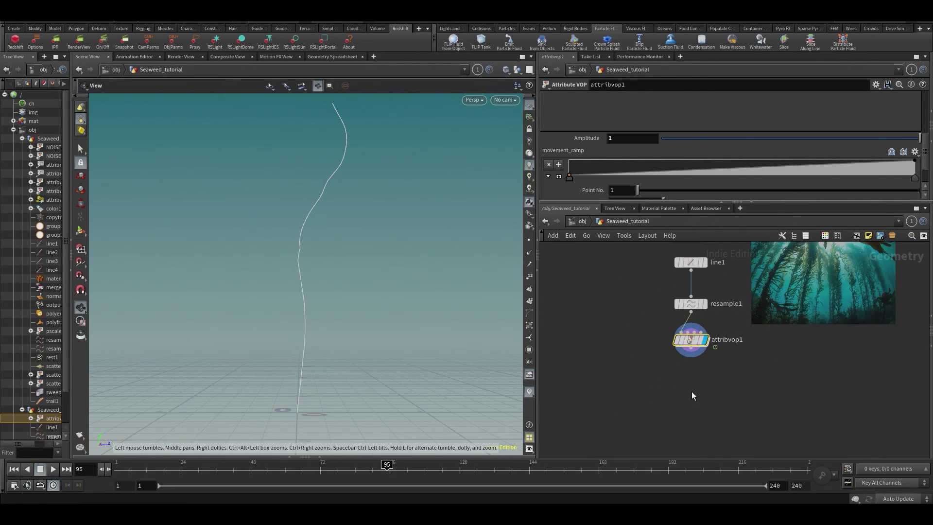
{"action": "mouse_move", "coordinate": [387, 301]}
{"action": "left_mouse_down"}
{"action": "mouse_move", "coordinate": [386, 319]}
{"action": "mouse_move", "coordinate": [385, 299]}
{"action": "left_mouse_up"}
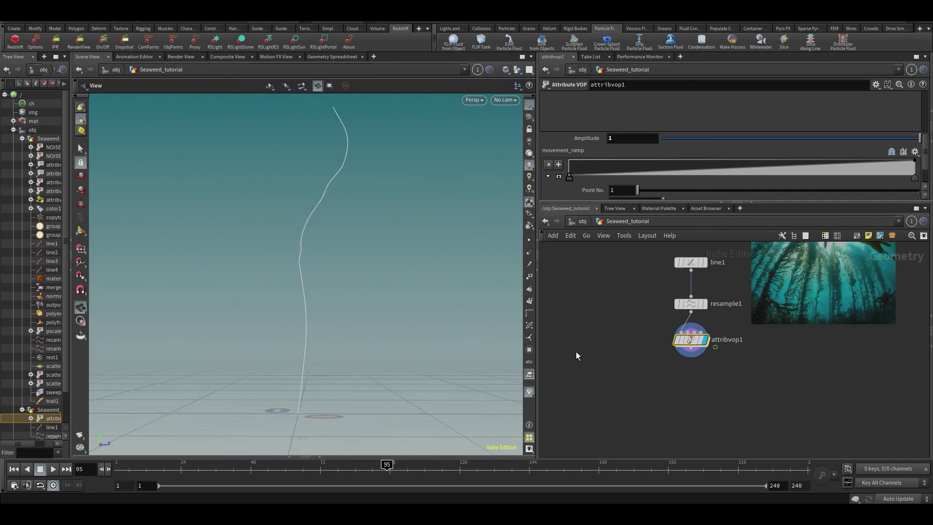